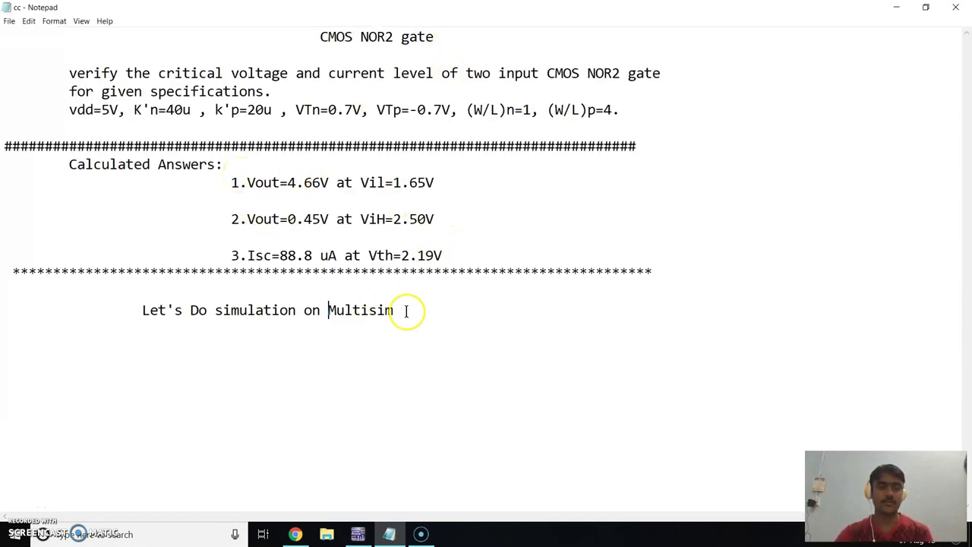
# Switch from the Notepad notes to Multisim and open the component selection dialog for the empty design
pyautogui.moveTo(403, 309); pyautogui.dragTo(166, 310)
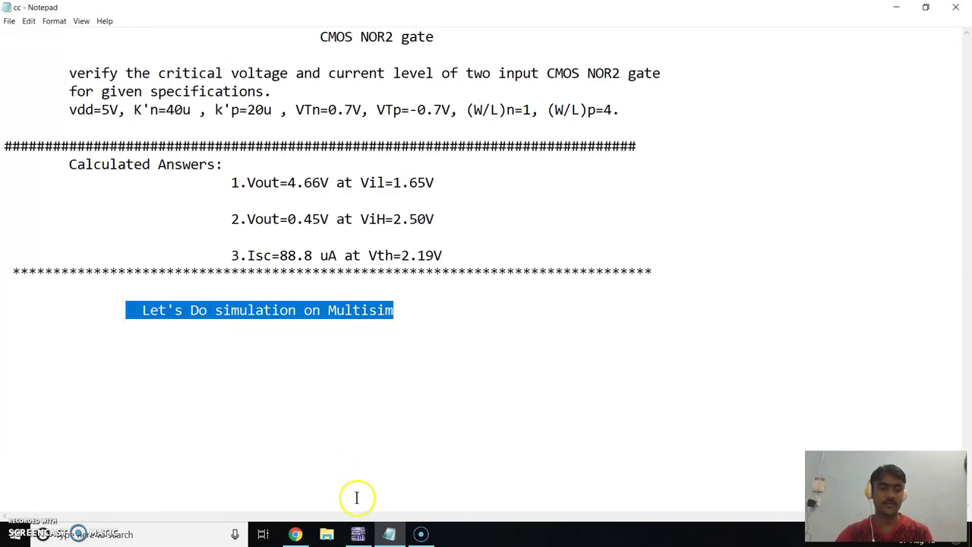
pyautogui.click(358, 534)
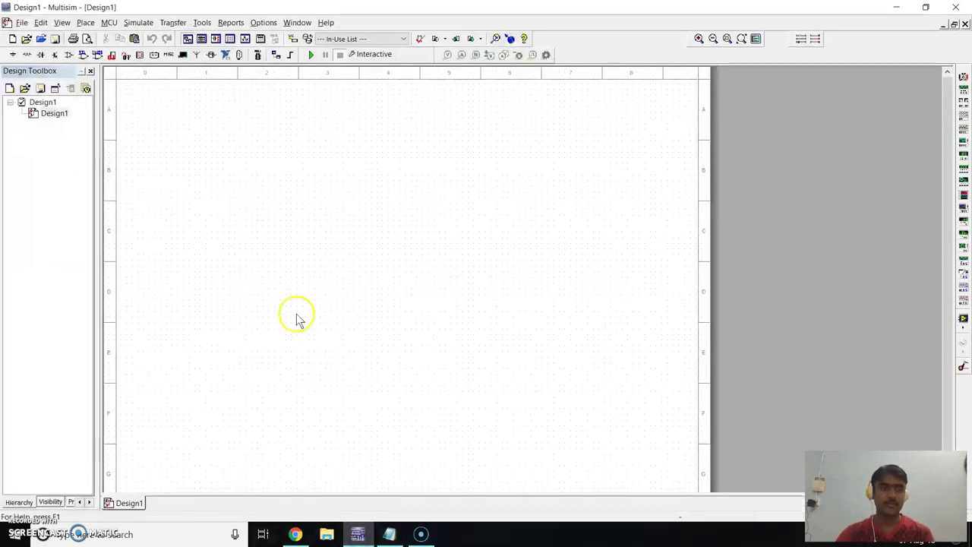
pyautogui.click(86, 23)
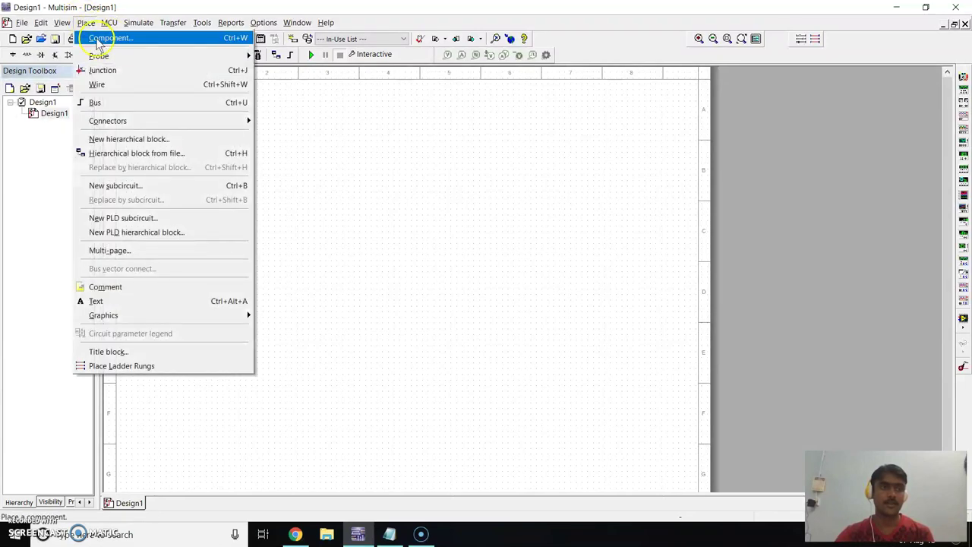
pyautogui.click(99, 39)
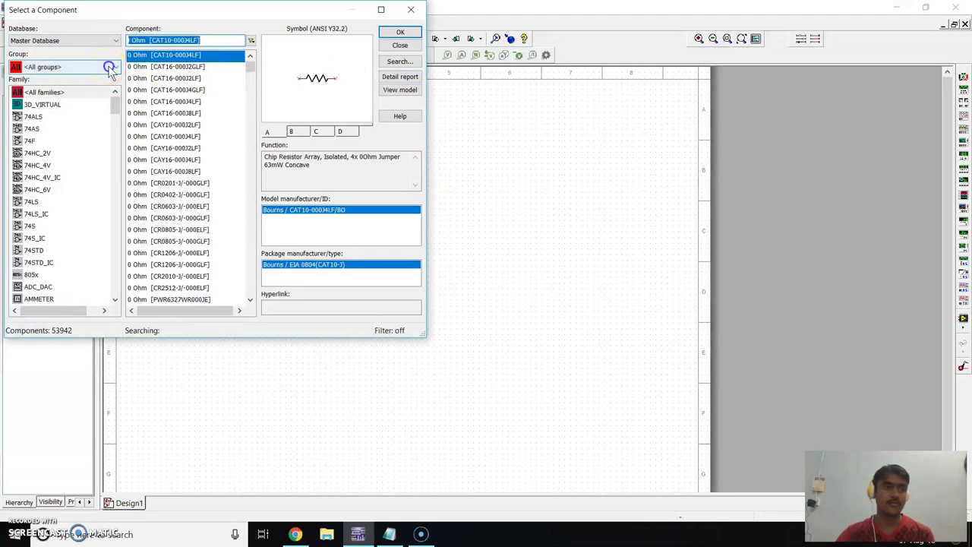
# Search the component database for "mos" and place two MOS_N transistors side by side in the lower middle of the sheet
pyautogui.click(110, 68)
pyautogui.click(72, 79)
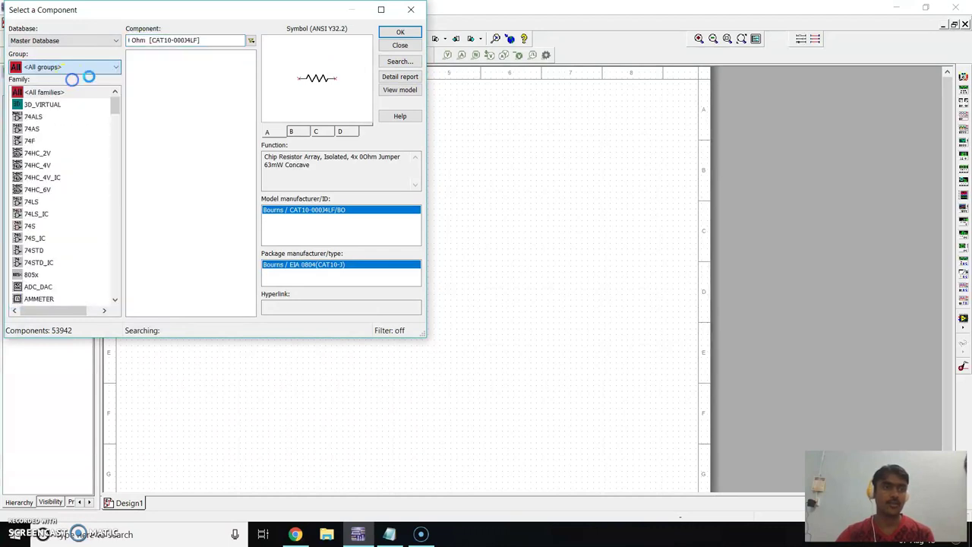
pyautogui.click(209, 44)
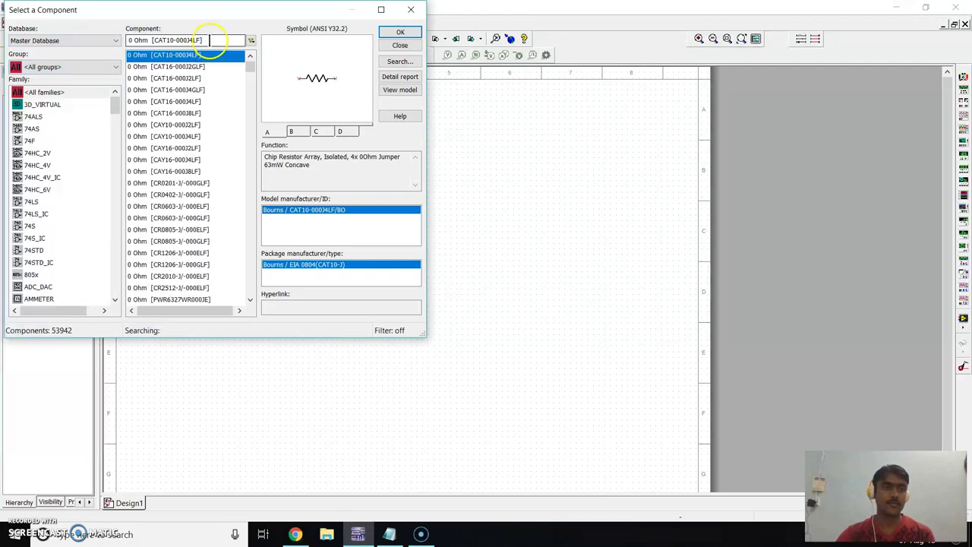
pyautogui.moveTo(211, 43); pyautogui.dragTo(120, 30)
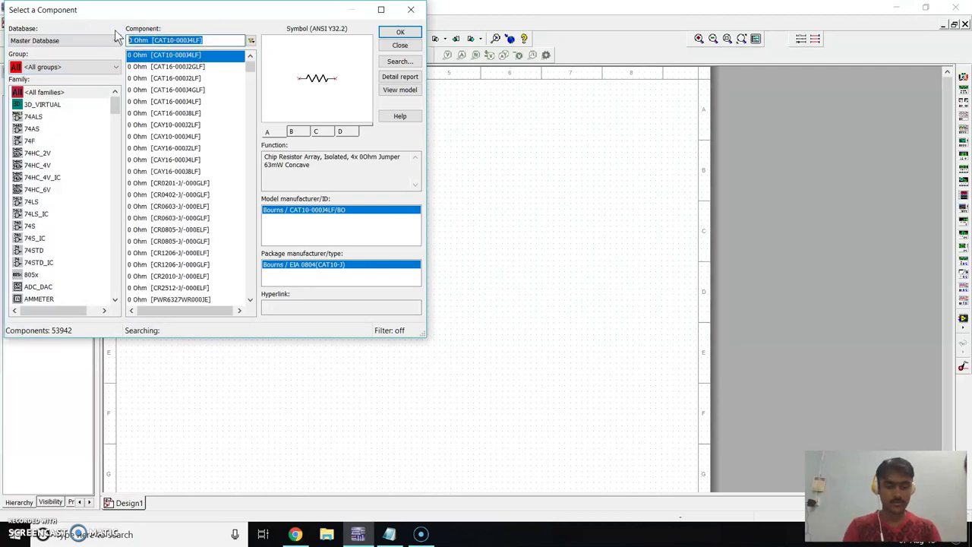
pyautogui.write('mo')
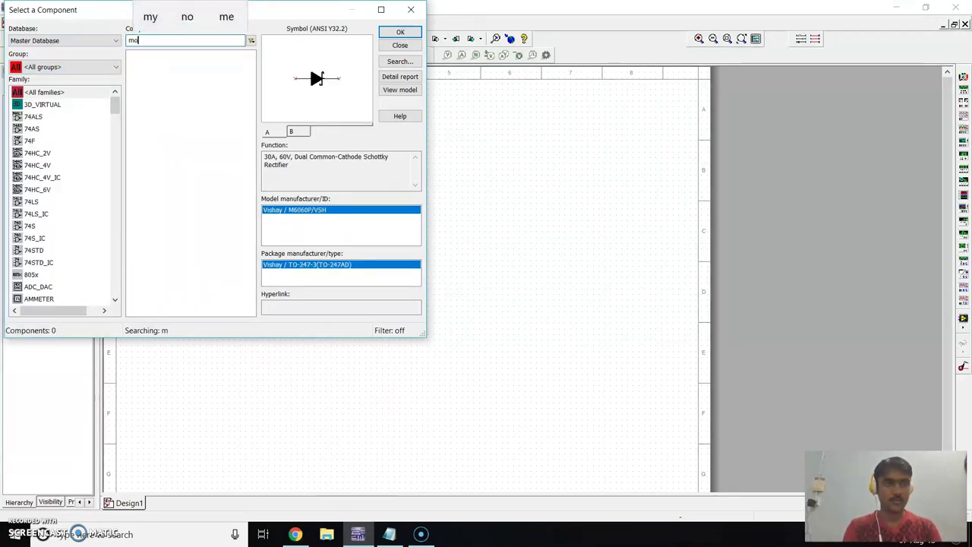
pyautogui.write('s')
pyautogui.click(152, 57)
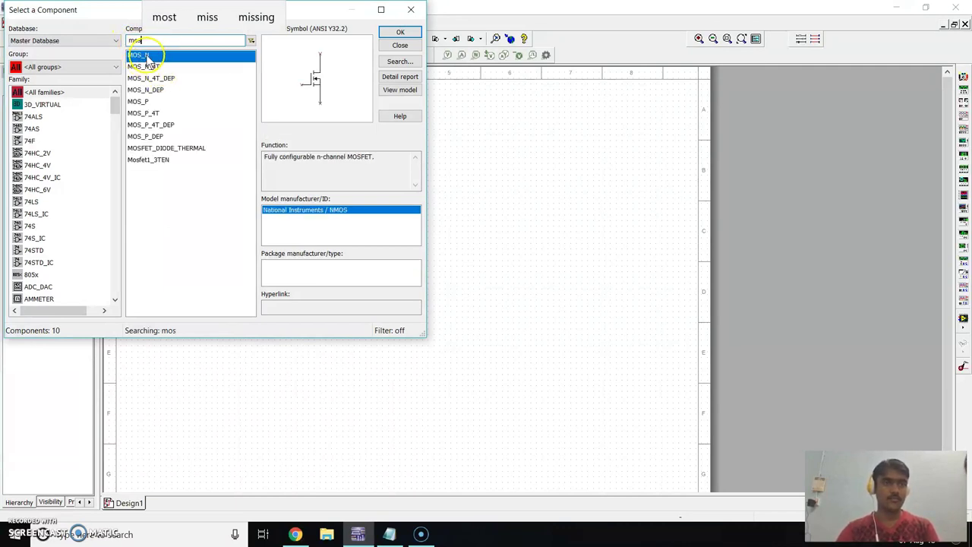
pyautogui.click(400, 32)
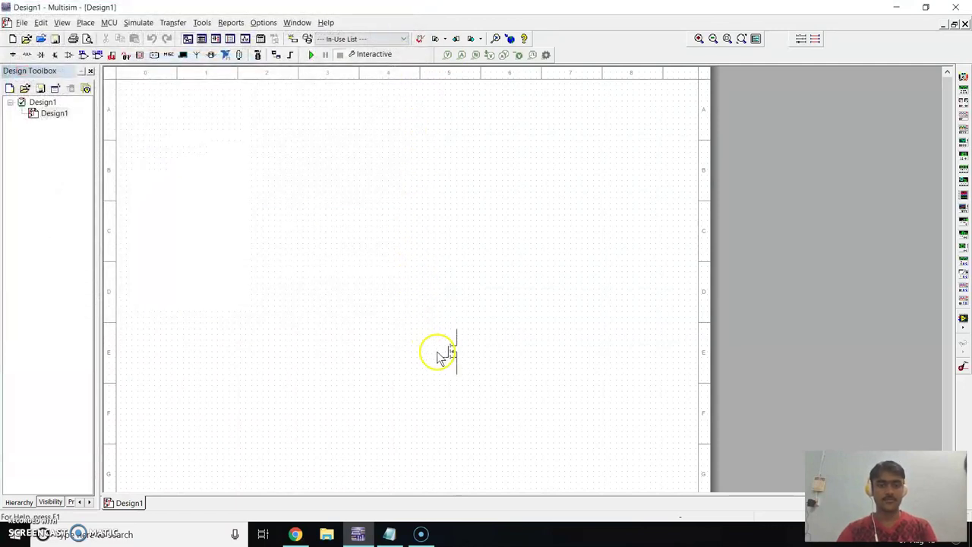
pyautogui.click(430, 342)
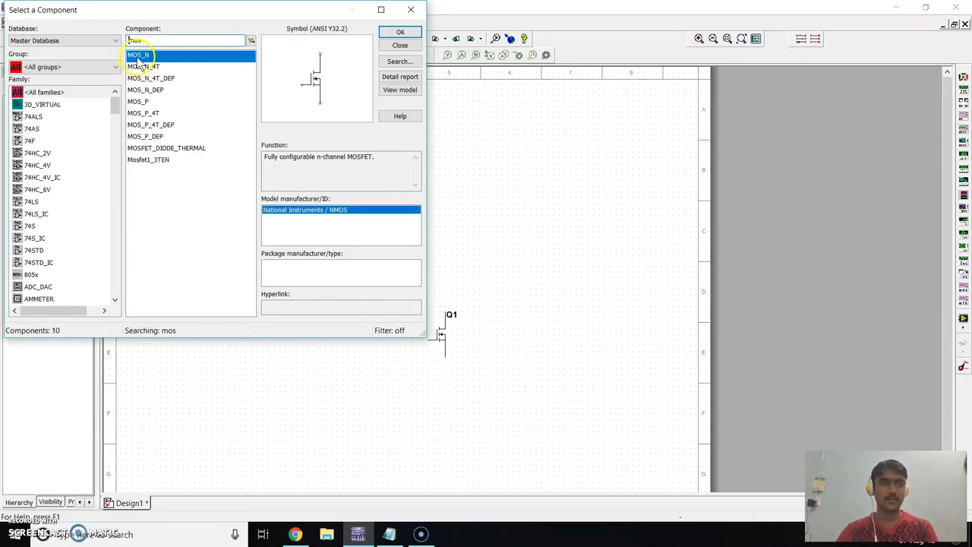
pyautogui.click(398, 32)
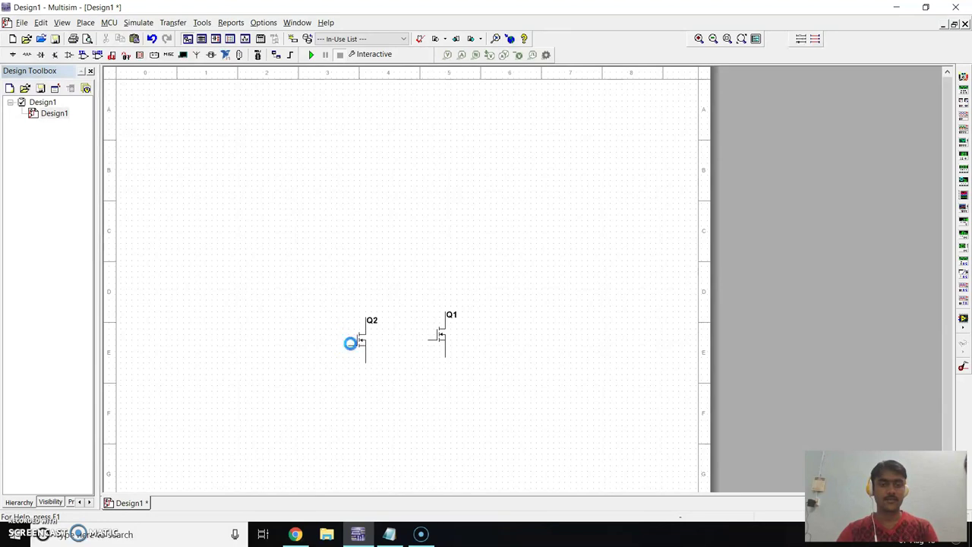
pyautogui.click(350, 343)
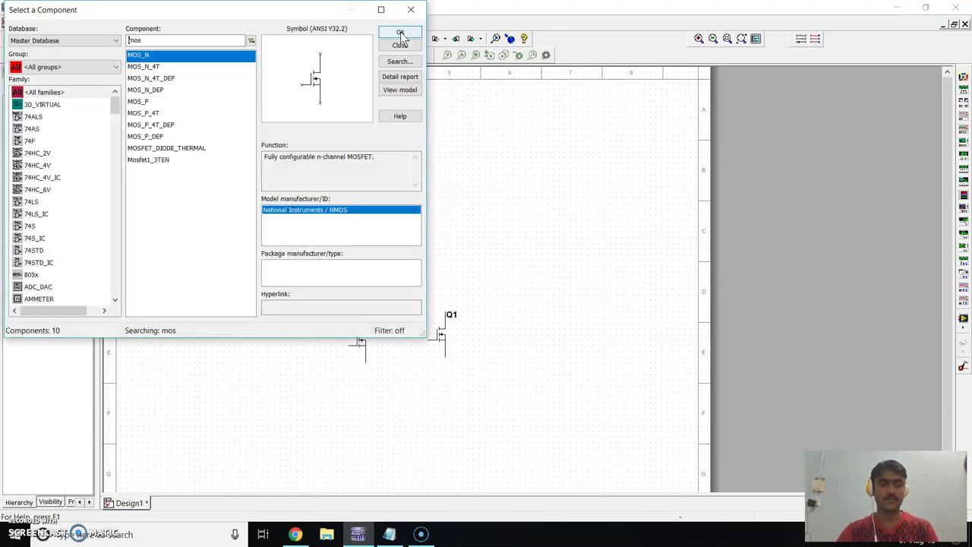
# Place a MOS_P transistor near the top of the sheet and a MOS_P_4T transistor below it, above the n-channel pair
pyautogui.click(141, 102)
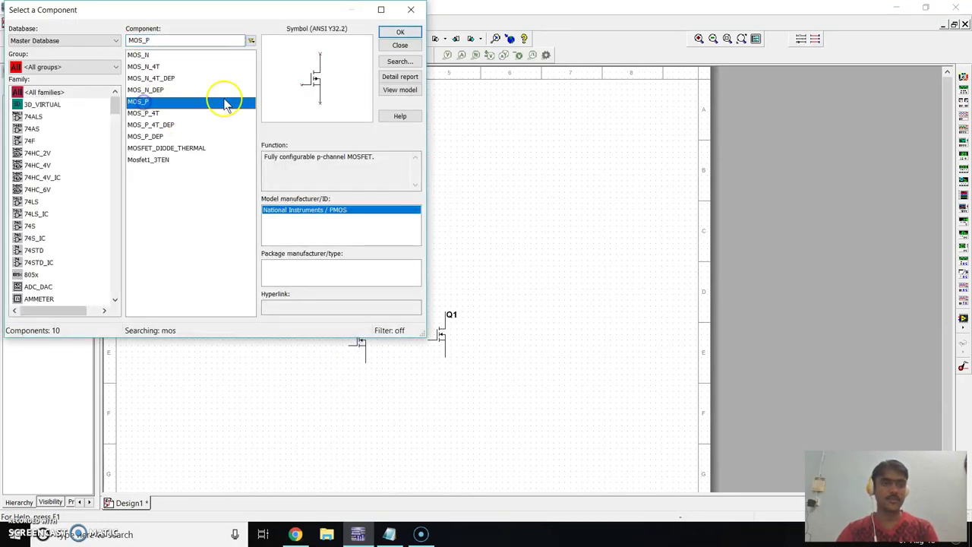
pyautogui.click(395, 31)
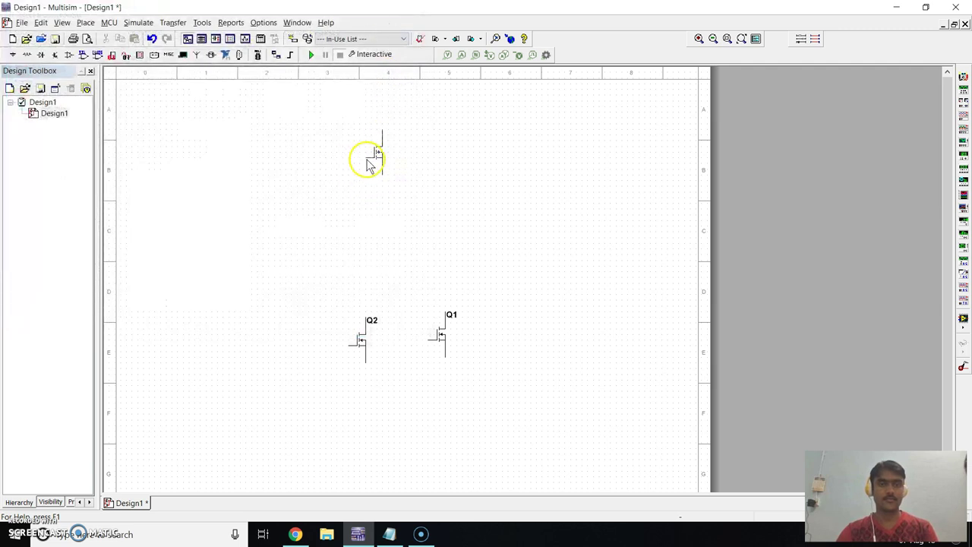
pyautogui.click(373, 143)
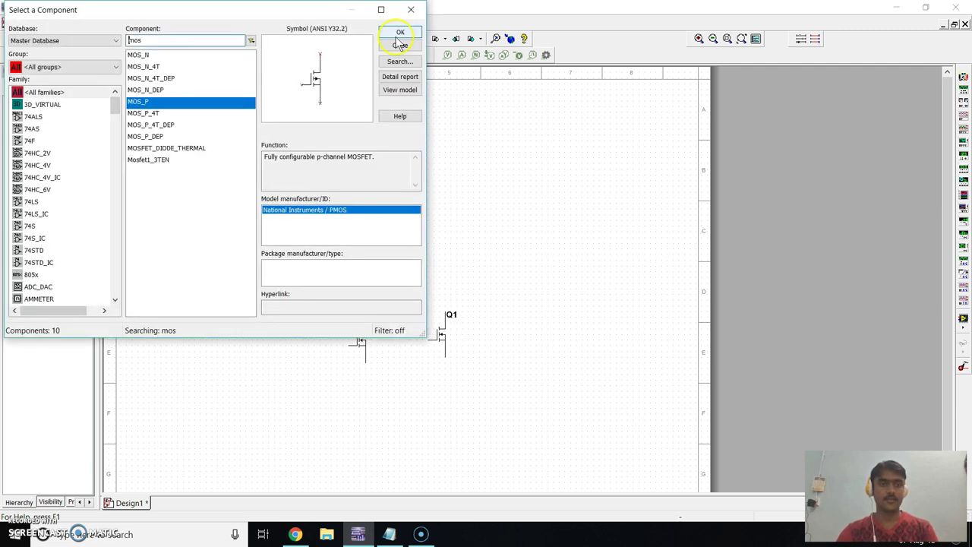
pyautogui.click(158, 114)
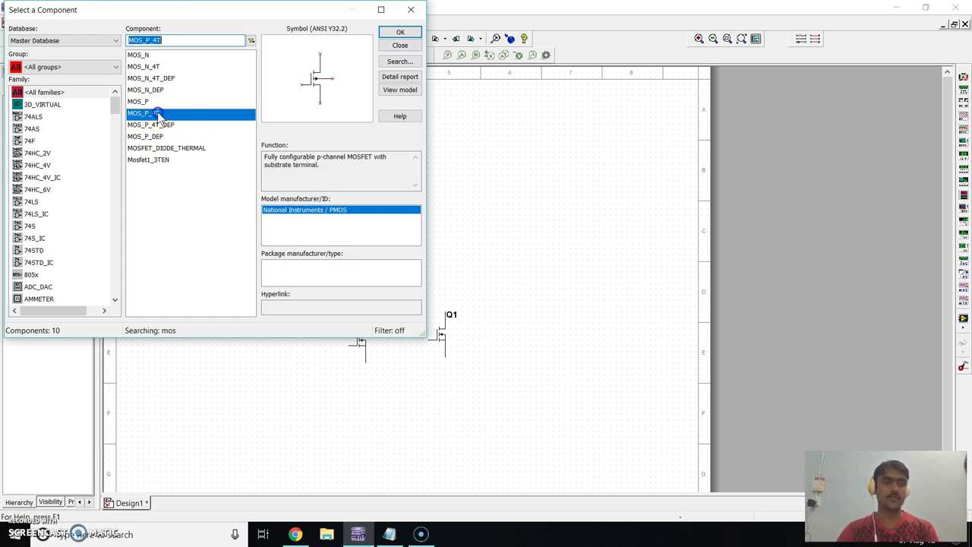
pyautogui.click(389, 34)
pyautogui.click(375, 236)
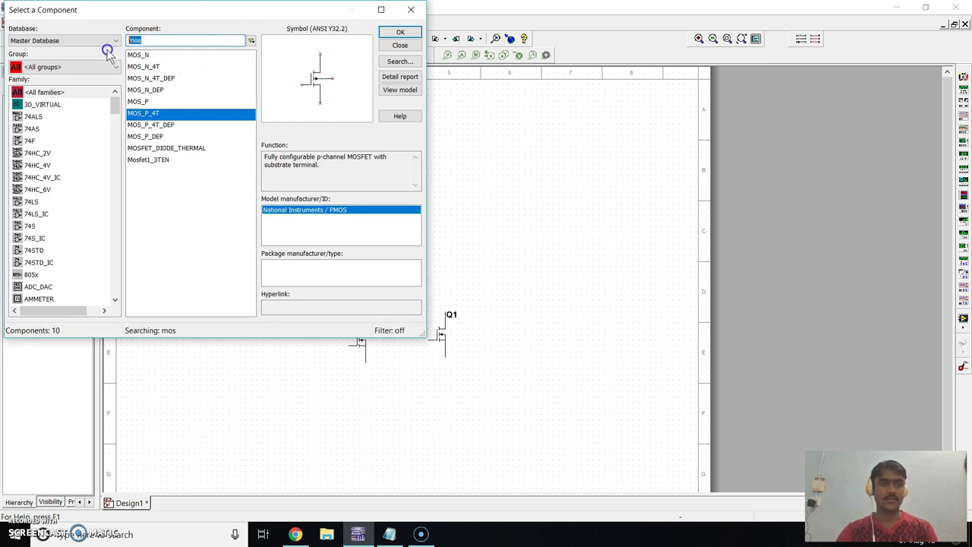
# Find the VDD supply component and place it above and to the left of Q3
pyautogui.write('vdd')
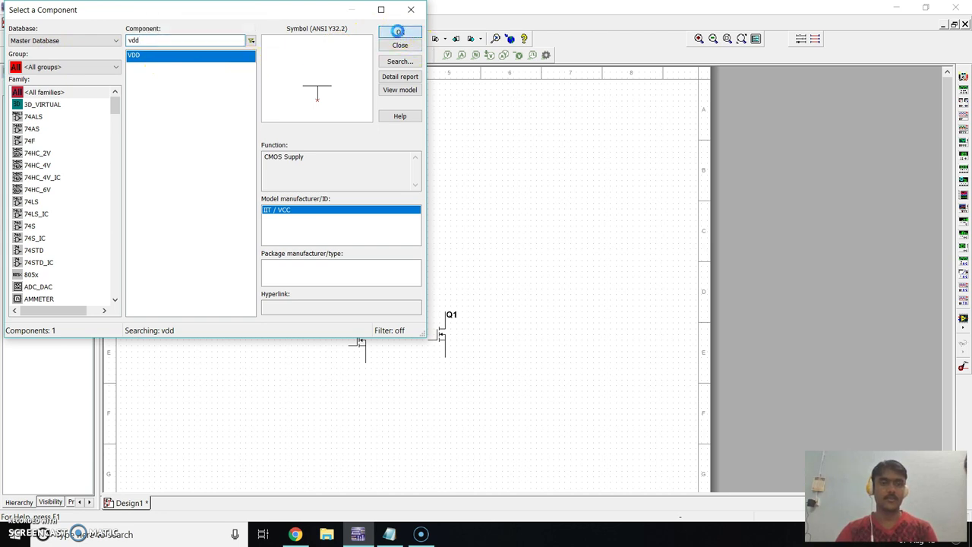
pyautogui.click(399, 33)
pyautogui.click(338, 109)
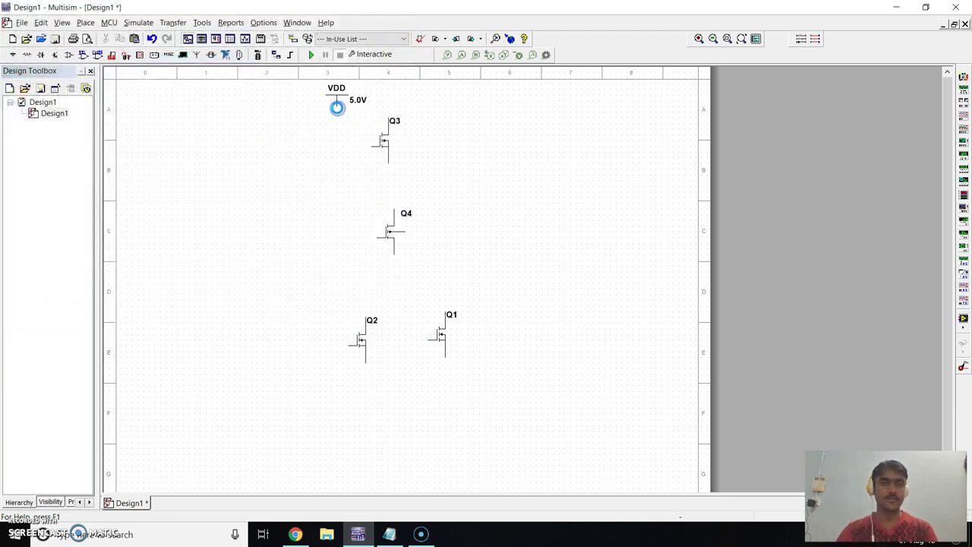
# Search for "dc" and place a DC_POWER source to the left of the transistors
pyautogui.click(70, 40)
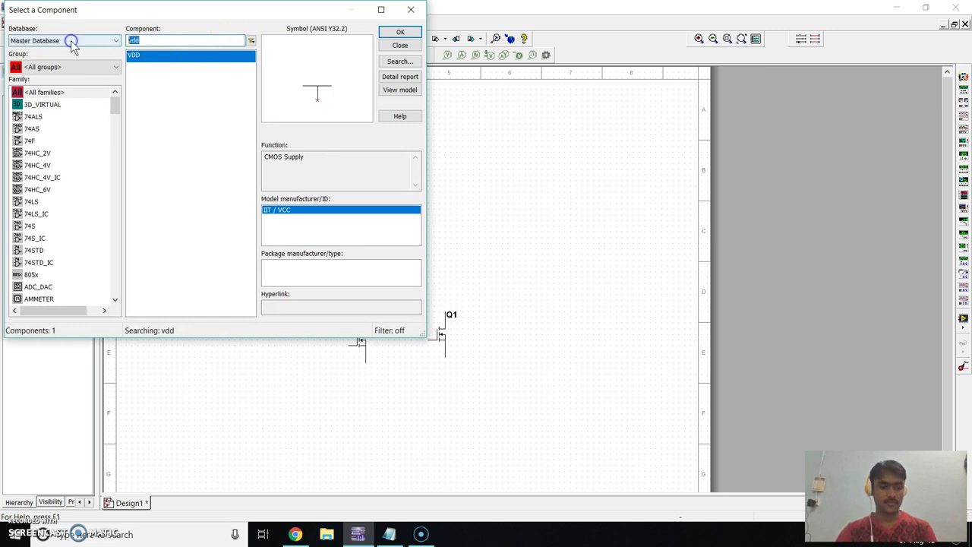
pyautogui.write('dc')
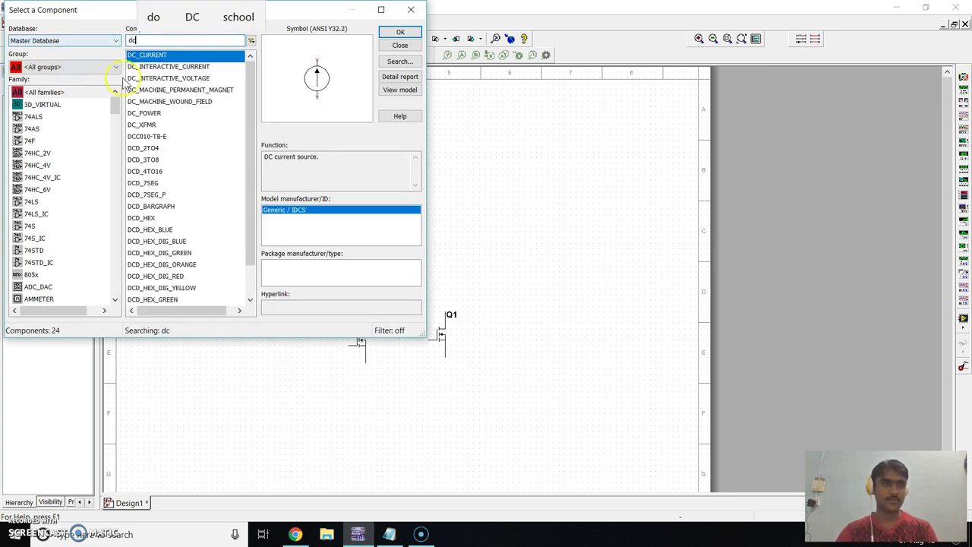
pyautogui.click(152, 112)
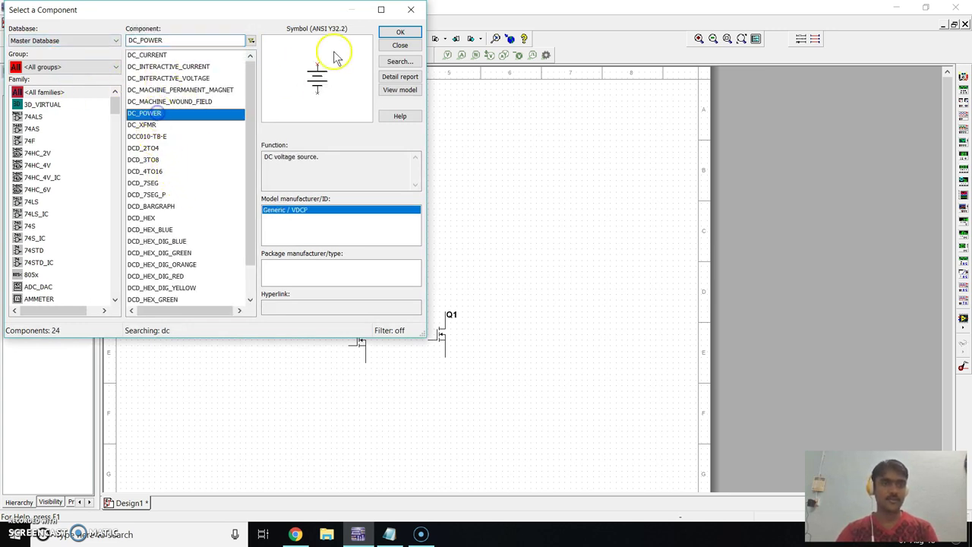
pyautogui.click(389, 34)
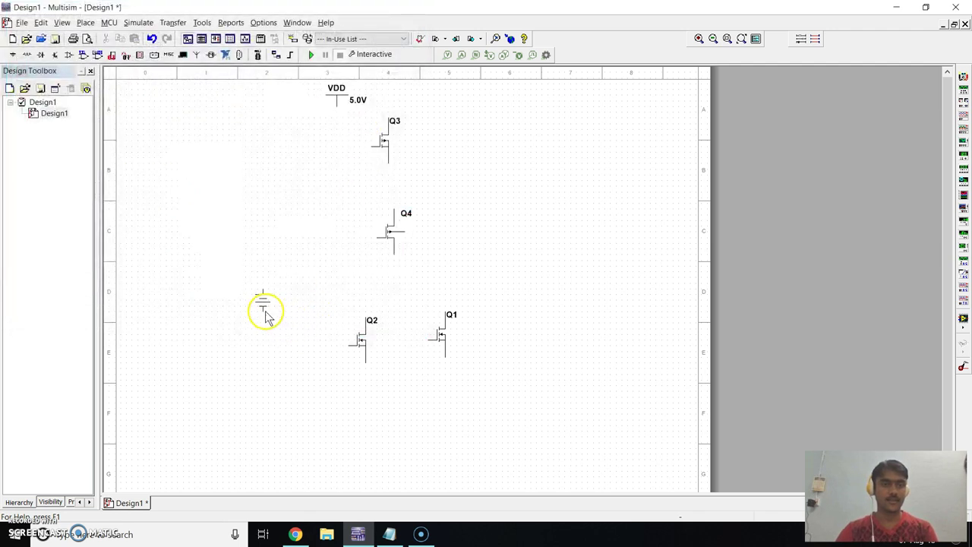
pyautogui.click(251, 305)
# Search for "gro", place a GROUND symbol below source V1, and finish adding components
pyautogui.click(158, 40)
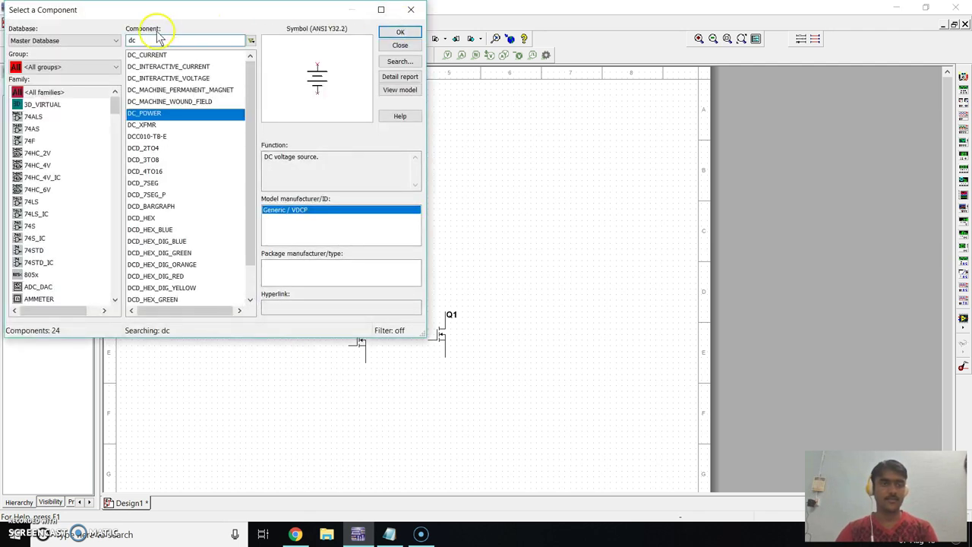
pyautogui.moveTo(135, 41); pyautogui.dragTo(120, 46)
pyautogui.write('gro')
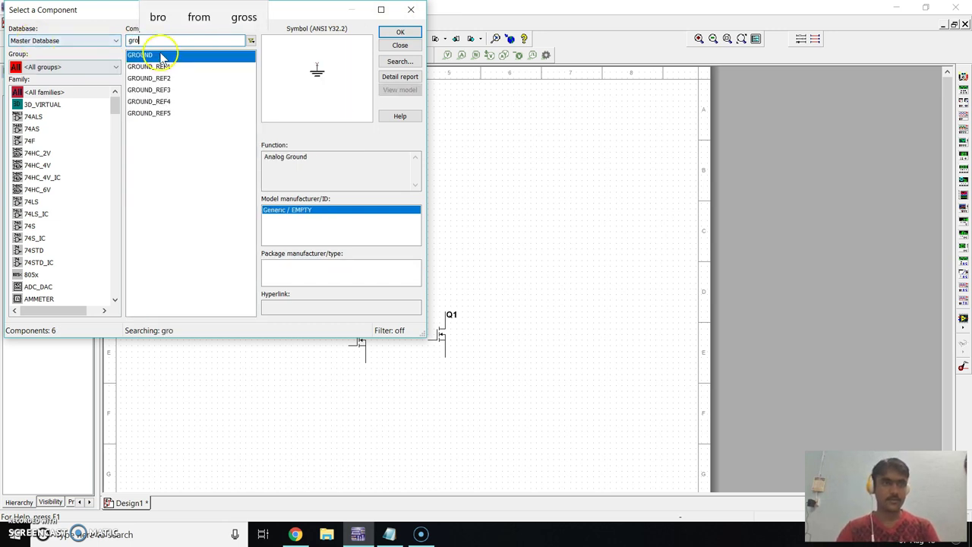
pyautogui.click(401, 35)
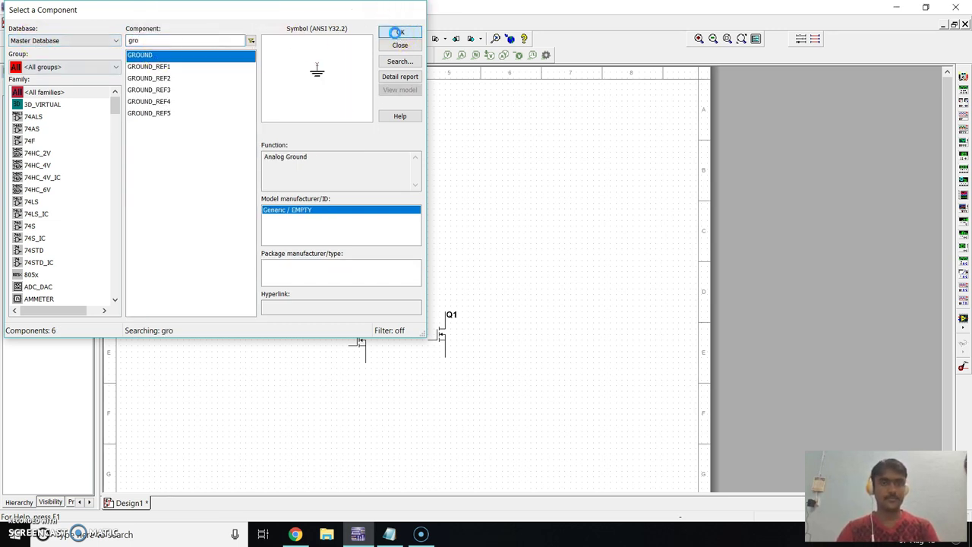
pyautogui.click(251, 391)
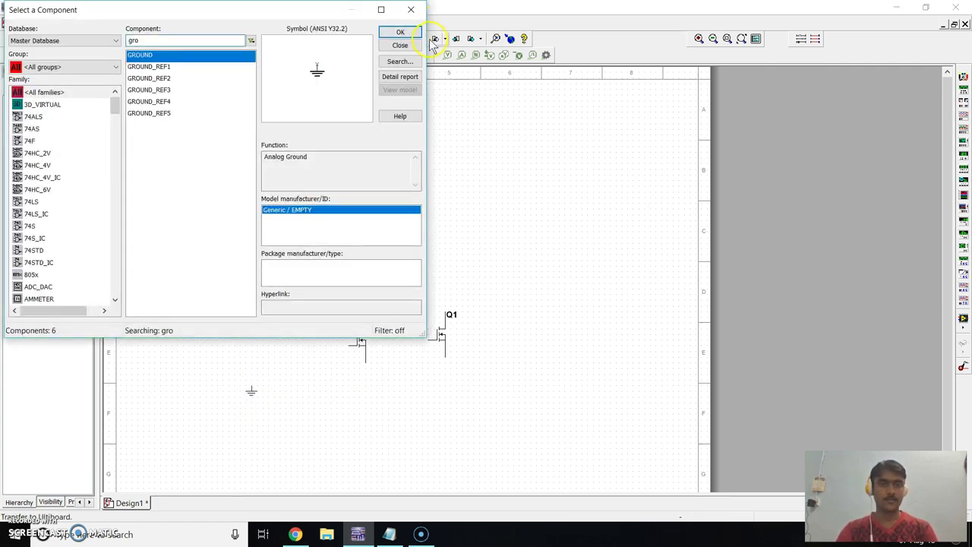
pyautogui.click(400, 45)
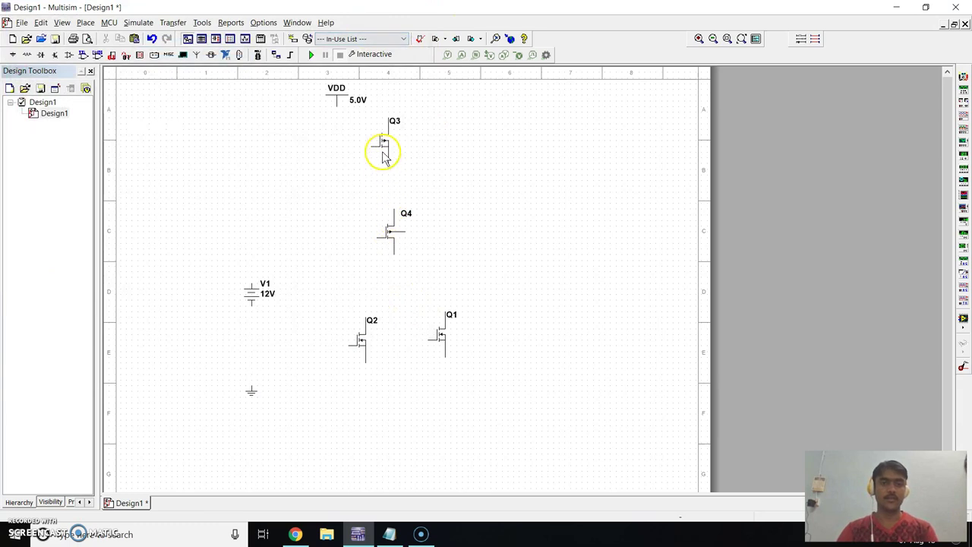
# Flip the two p-channel transistors Q3 and Q4 vertically
pyautogui.click(390, 230)
pyautogui.click(384, 143)
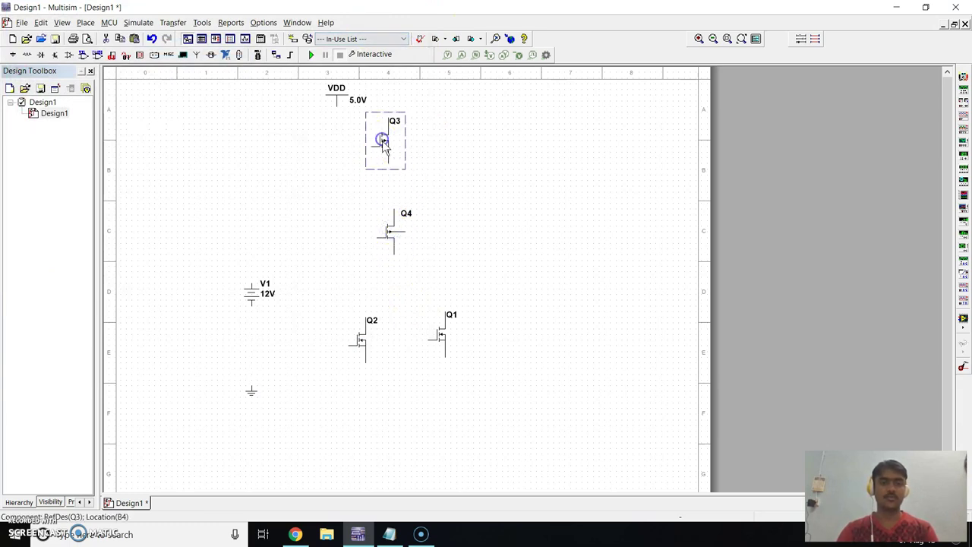
pyautogui.click(388, 231)
pyautogui.click(383, 144)
pyautogui.rightClick(383, 144)
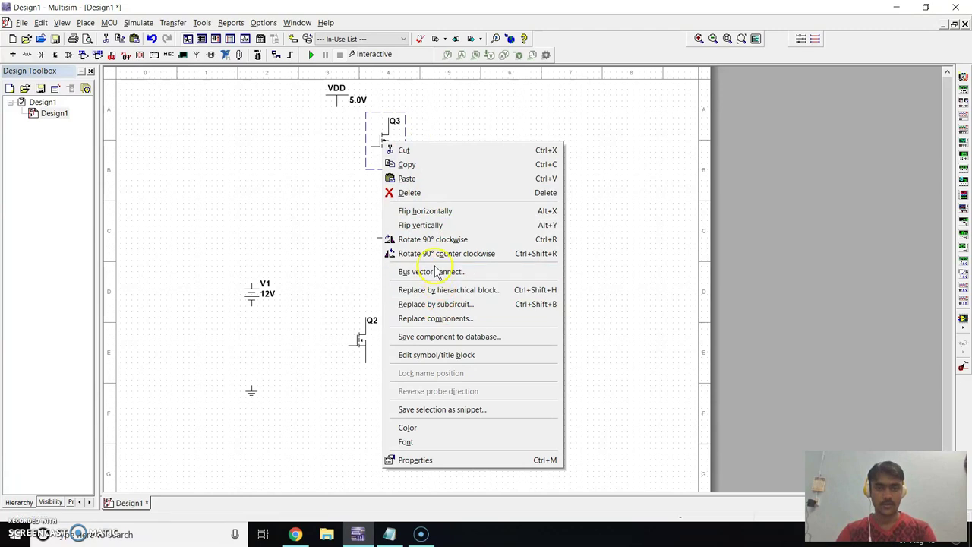
pyautogui.click(452, 226)
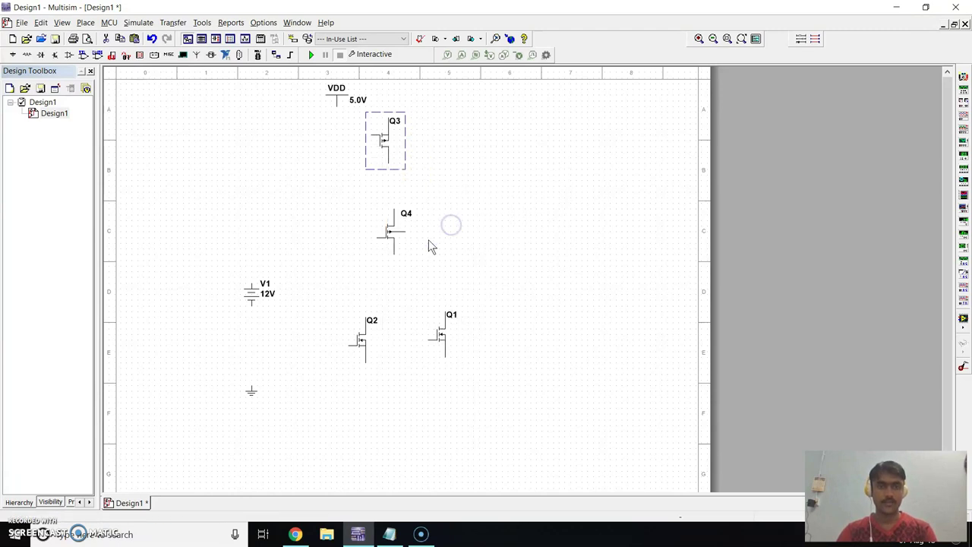
pyautogui.click(387, 227)
pyautogui.rightClick(387, 228)
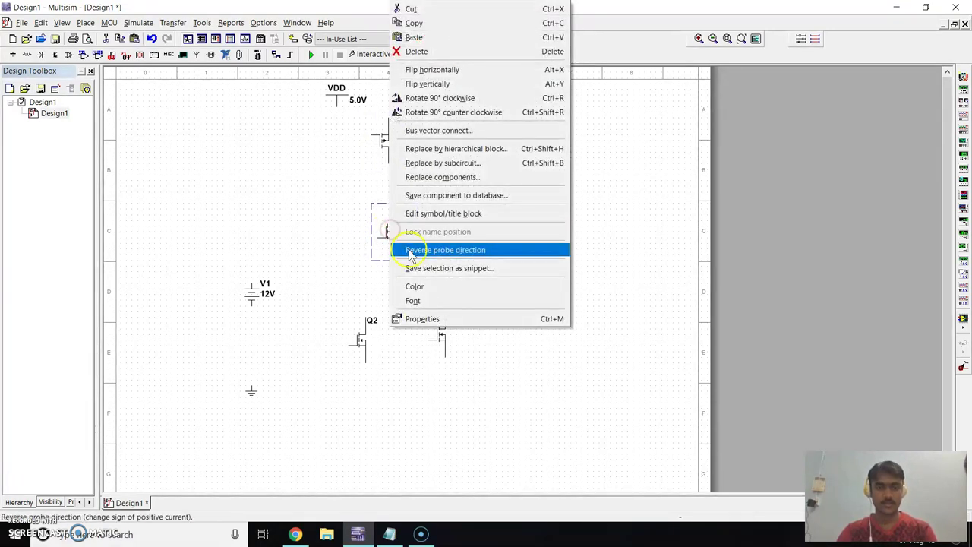
pyautogui.click(431, 86)
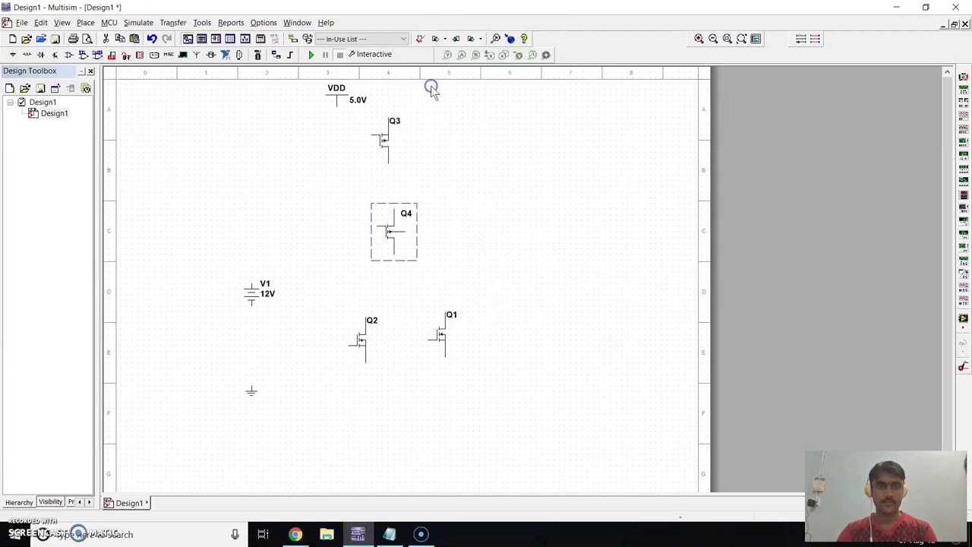
# Move Q3 down and to the right so it lines up vertically above Q4
pyautogui.click(488, 220)
pyautogui.click(389, 145)
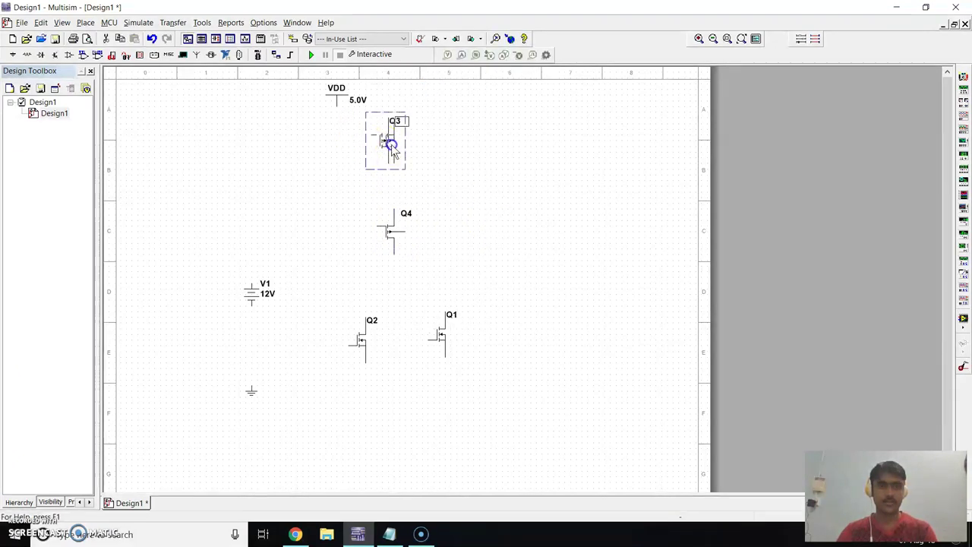
pyautogui.moveTo(392, 156); pyautogui.dragTo(393, 173)
pyautogui.click(452, 205)
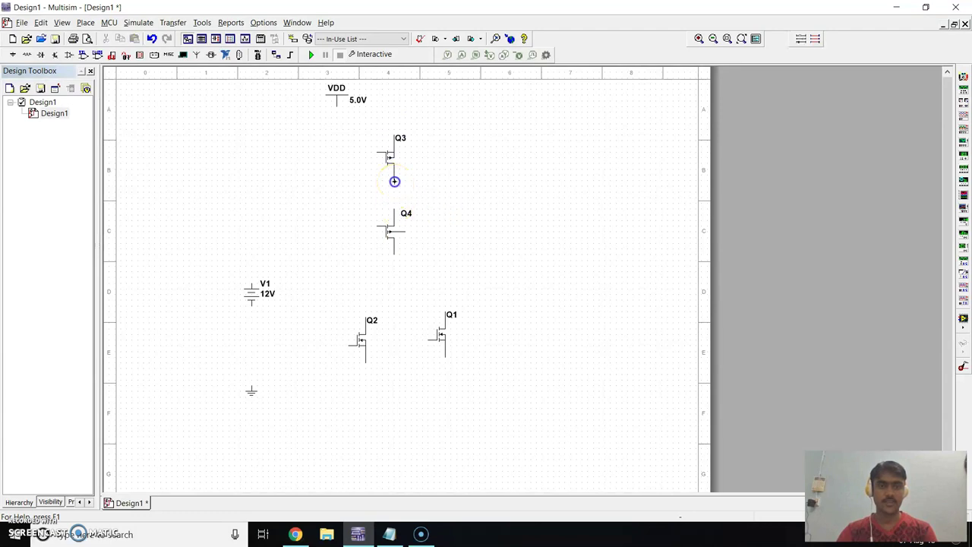
# Wire Q3's lower terminal to Q4's upper terminal and join Q4's lower terminal to the upper terminals of Q2 and Q1
pyautogui.moveTo(395, 183); pyautogui.dragTo(394, 213)
pyautogui.click(394, 210)
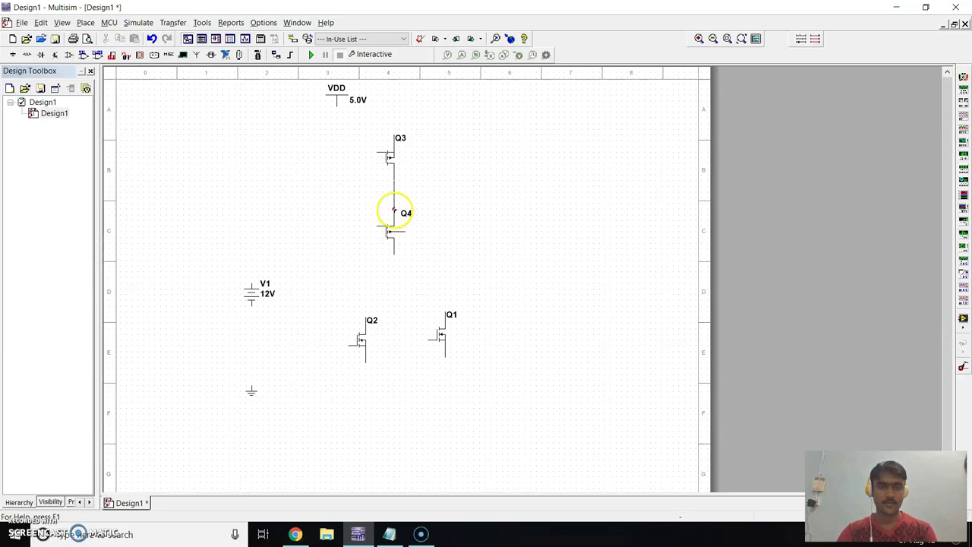
pyautogui.moveTo(394, 210)
pyautogui.mouseDown()
pyautogui.moveTo(413, 248)
pyautogui.moveTo(391, 260)
pyautogui.moveTo(394, 252)
pyautogui.moveTo(357, 256)
pyautogui.moveTo(368, 320)
pyautogui.mouseUp()
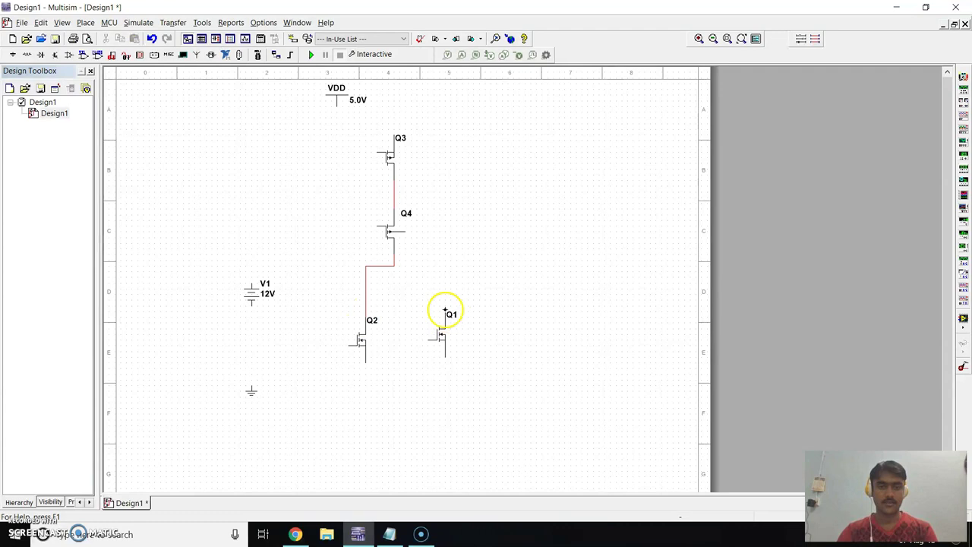
pyautogui.moveTo(445, 310); pyautogui.dragTo(395, 265)
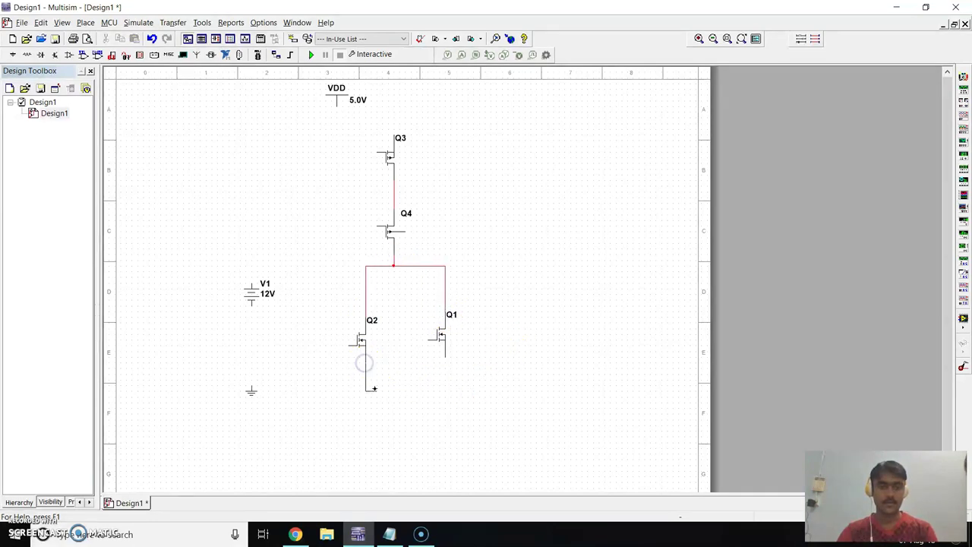
# Wire the lower terminals of Q2 and Q1 together and connect the ground symbol to that wire
pyautogui.moveTo(433, 396); pyautogui.dragTo(449, 388)
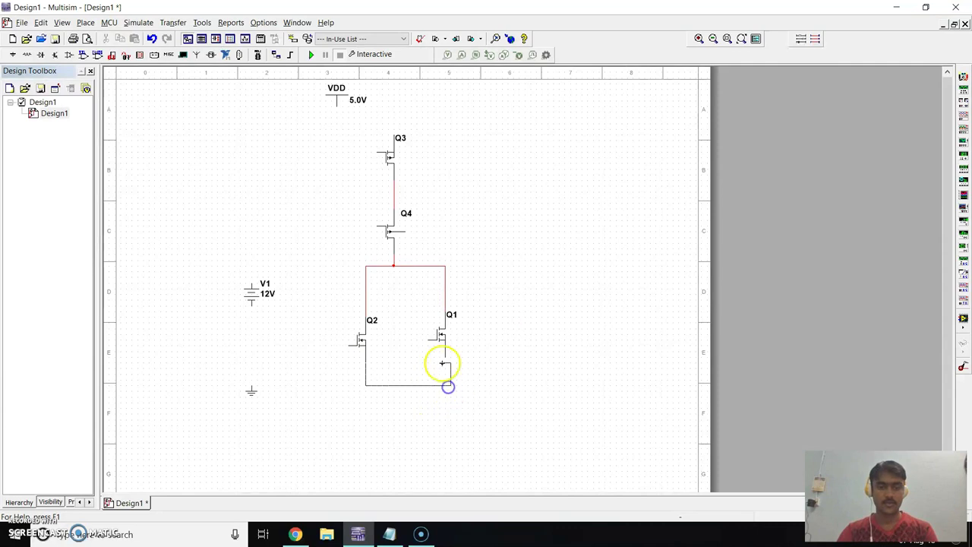
pyautogui.click(443, 355)
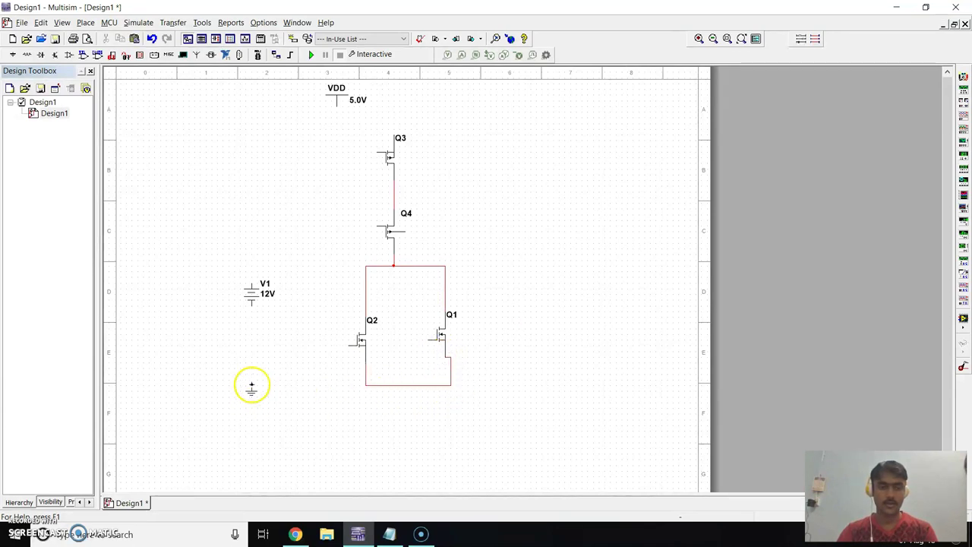
pyautogui.moveTo(252, 384)
pyautogui.mouseDown()
pyautogui.moveTo(332, 382)
pyautogui.moveTo(289, 352)
pyautogui.moveTo(258, 354)
pyautogui.mouseUp()
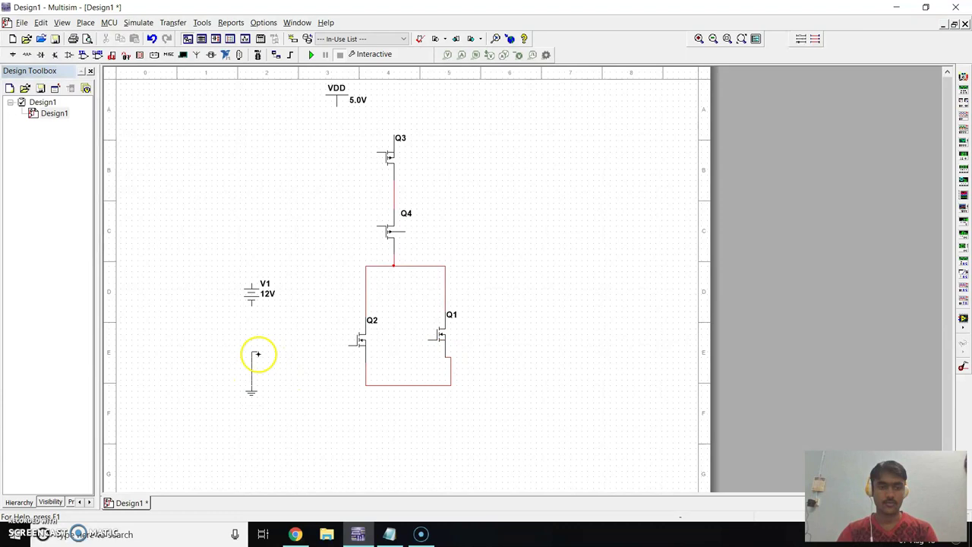
pyautogui.click(294, 351)
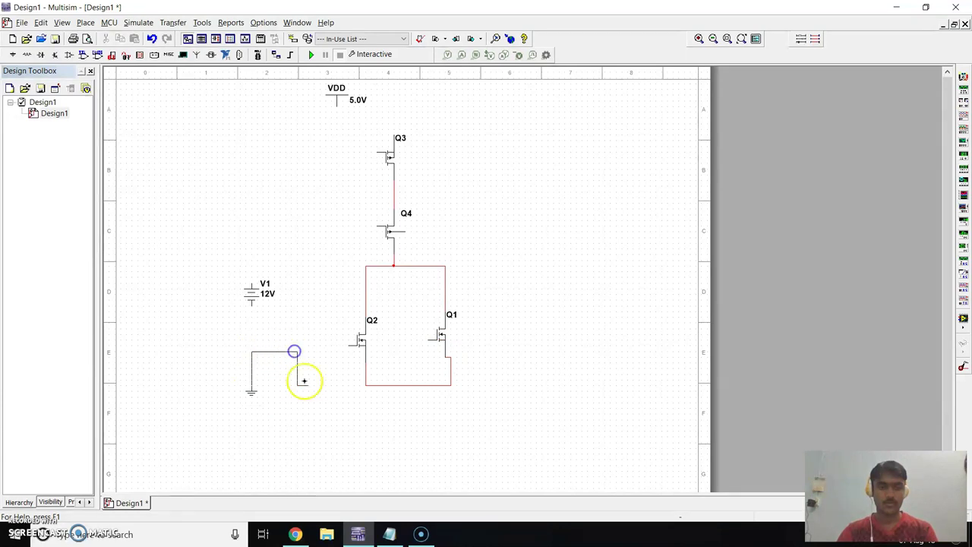
pyautogui.click(365, 387)
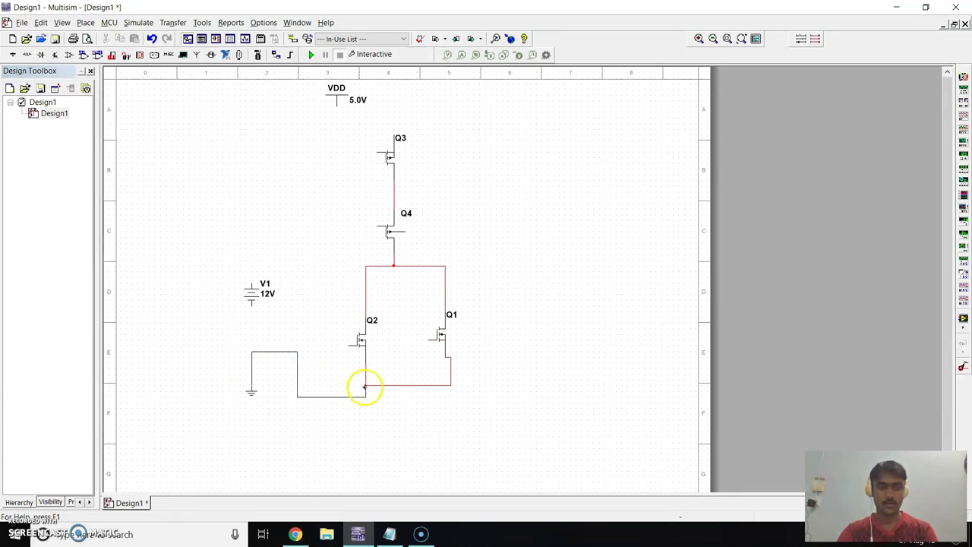
# Wire Q2's gate to V1's positive terminal and connect V1's negative terminal to the ground wire
pyautogui.click(351, 343)
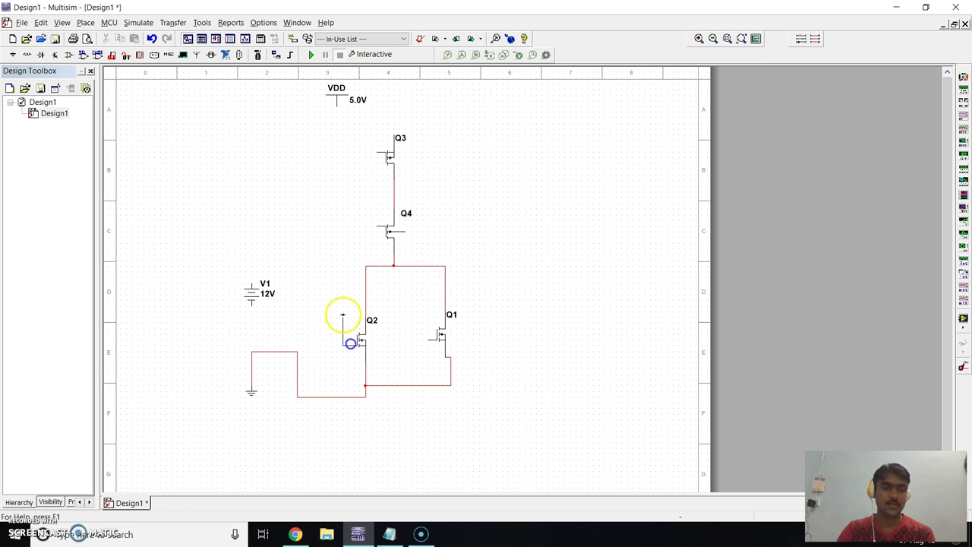
pyautogui.rightClick(330, 238)
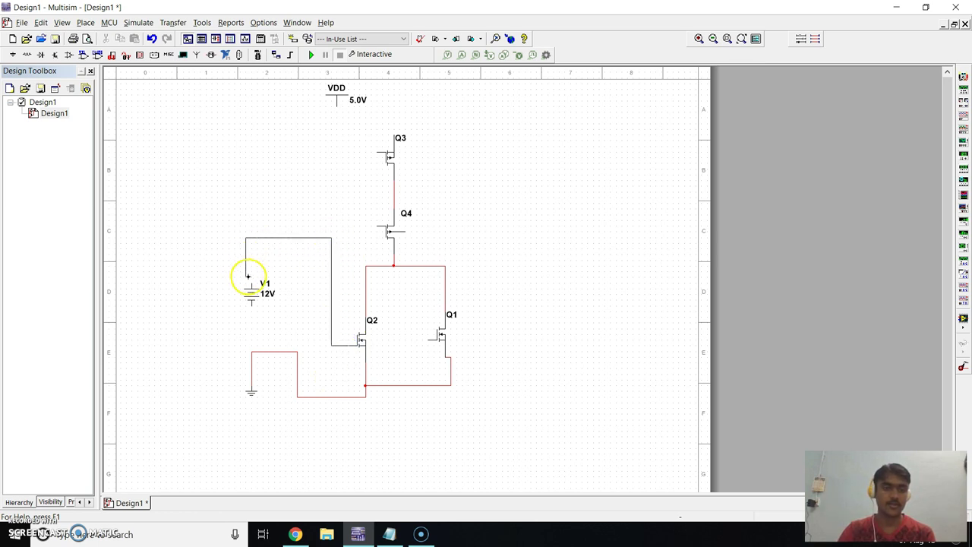
pyautogui.click(251, 281)
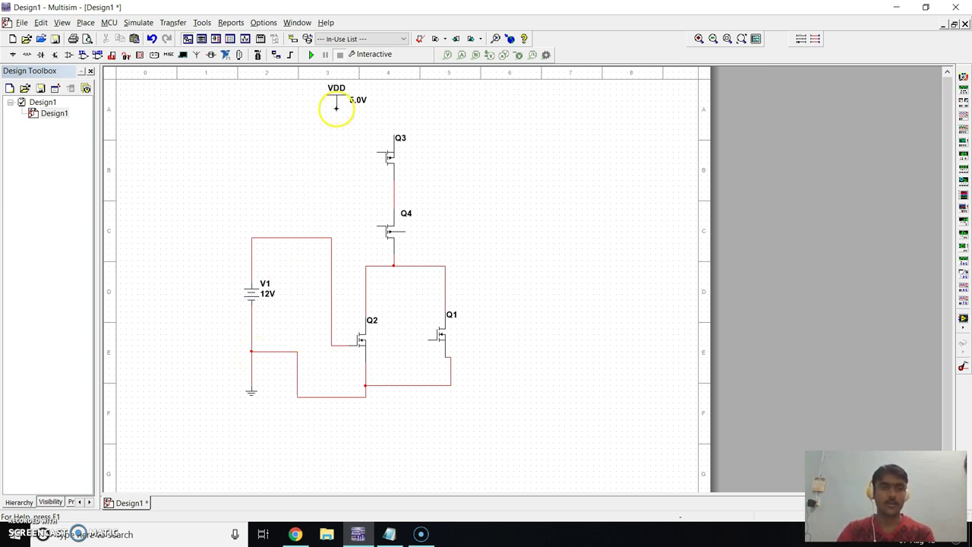
# Wire VDD to Q3's upper terminal and connect Q4's body terminal to the VDD wire
pyautogui.moveTo(335, 107); pyautogui.dragTo(394, 118)
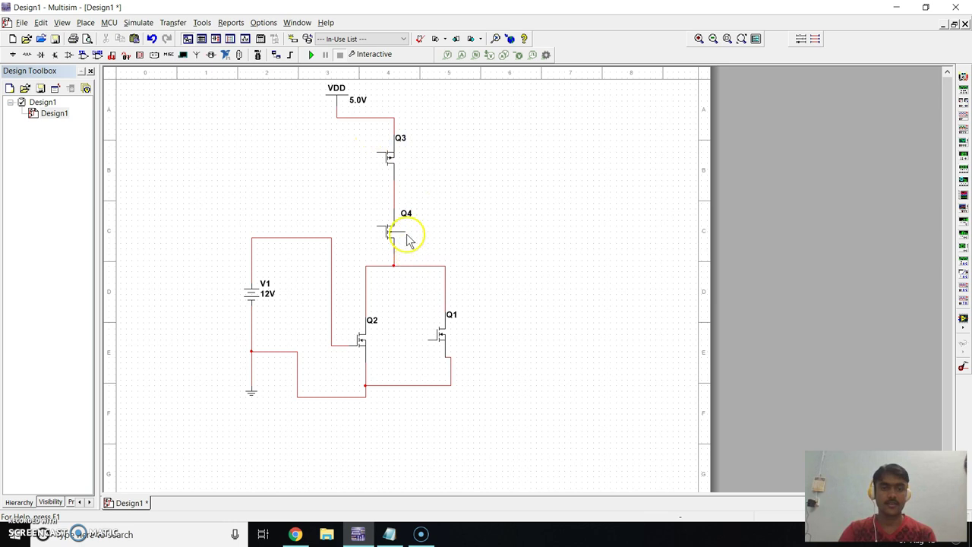
pyautogui.moveTo(440, 199); pyautogui.dragTo(394, 117)
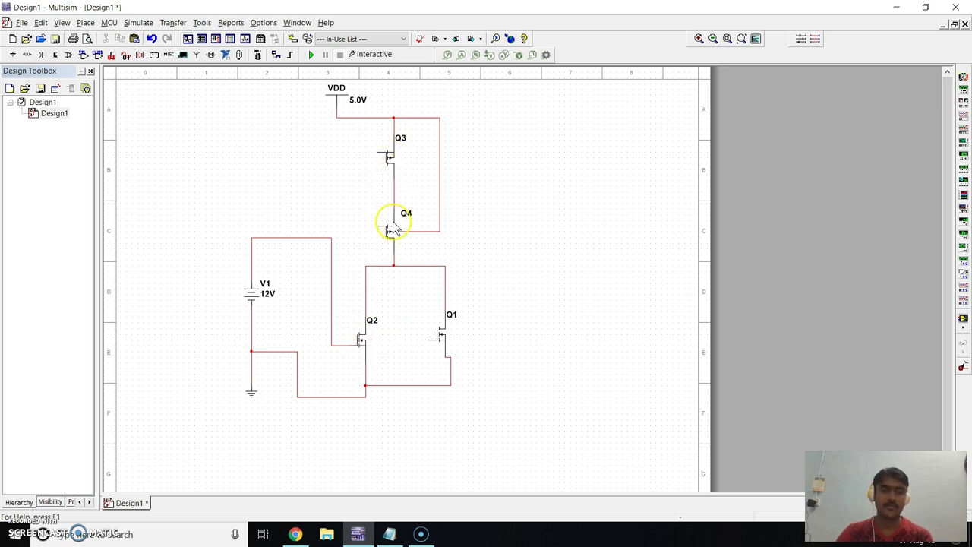
# Wire Q3's gate to the V1 input wire feeding Q2's gate, and wire Q4's gate to Q1's gate
pyautogui.click(377, 151)
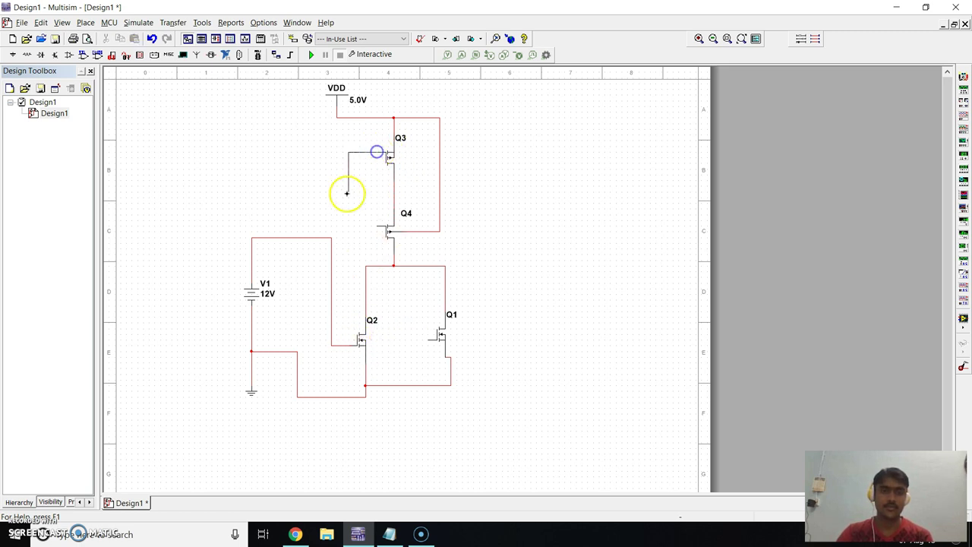
pyautogui.click(332, 238)
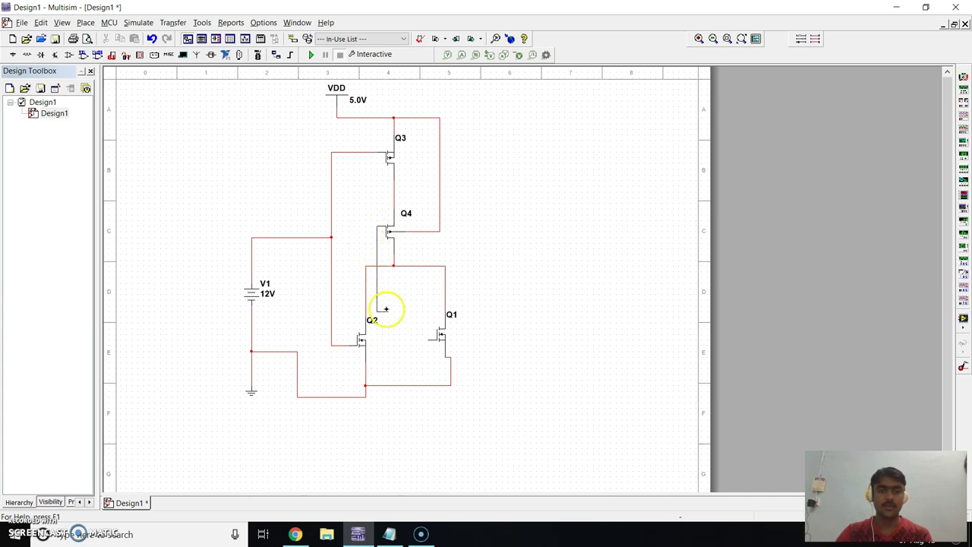
pyautogui.click(415, 288)
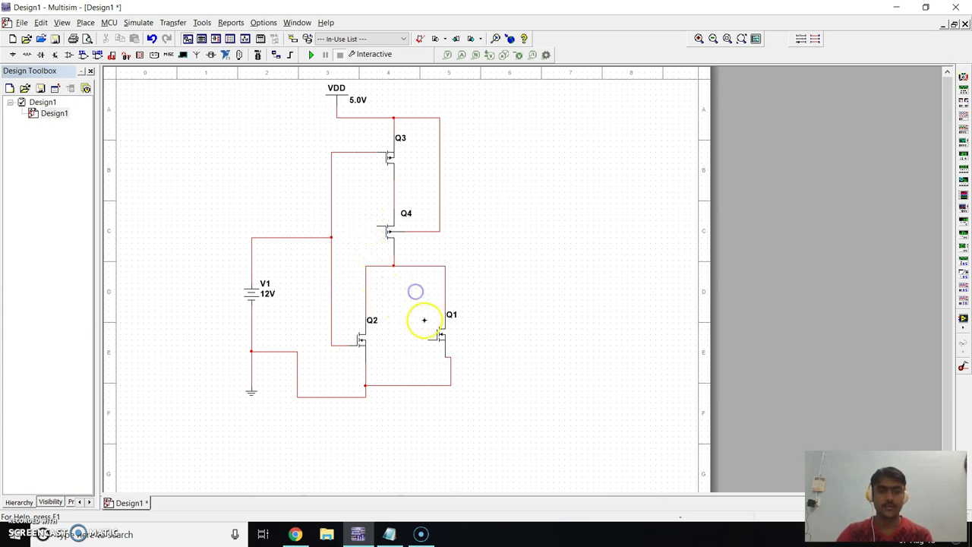
pyautogui.click(430, 342)
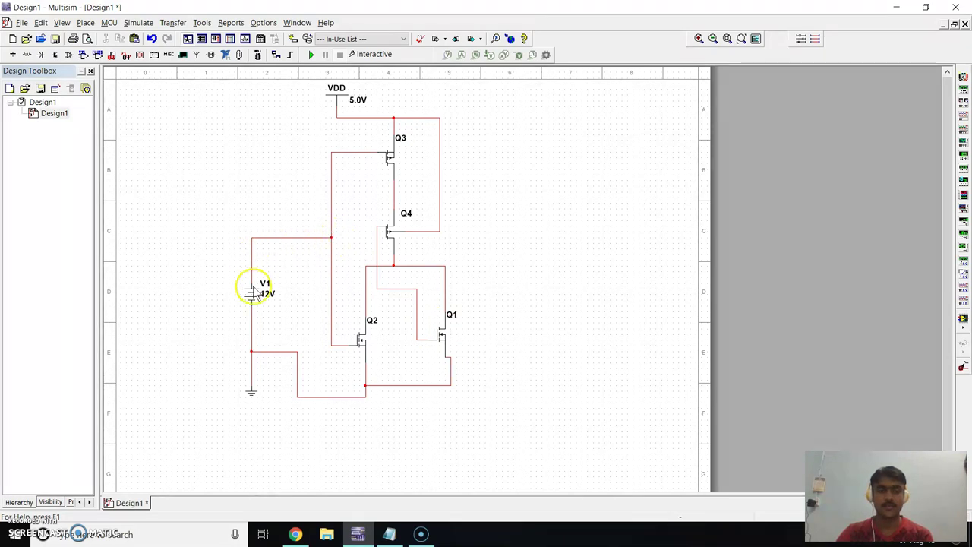
# Connect the V1 input junction to the wire joining the Q4 and Q1 gates, and move Q4 up closer to Q3
pyautogui.click(332, 238)
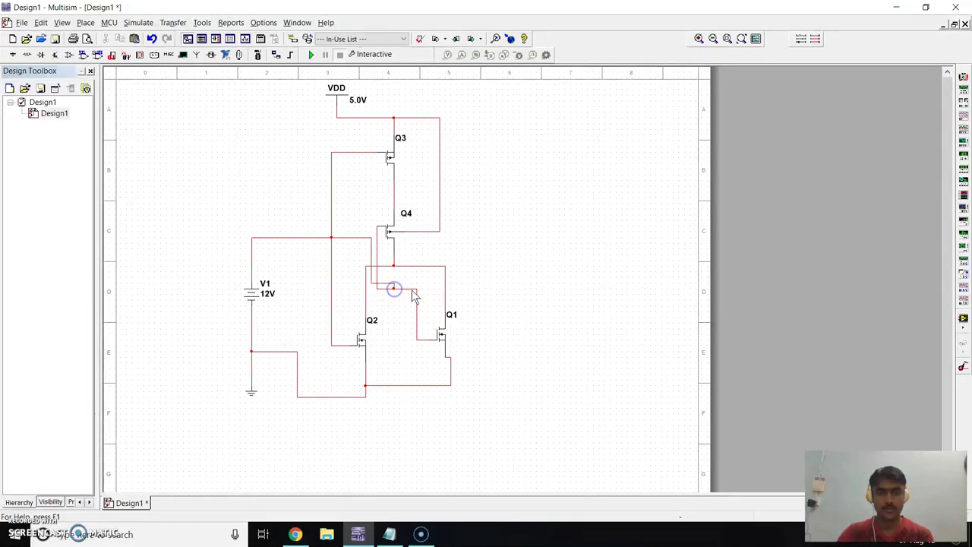
pyautogui.click(411, 291)
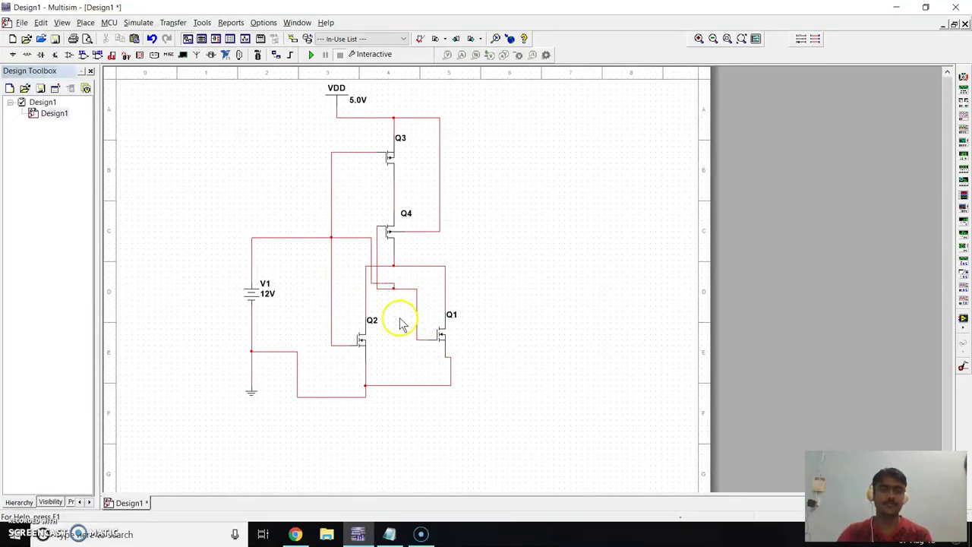
pyautogui.click(392, 266)
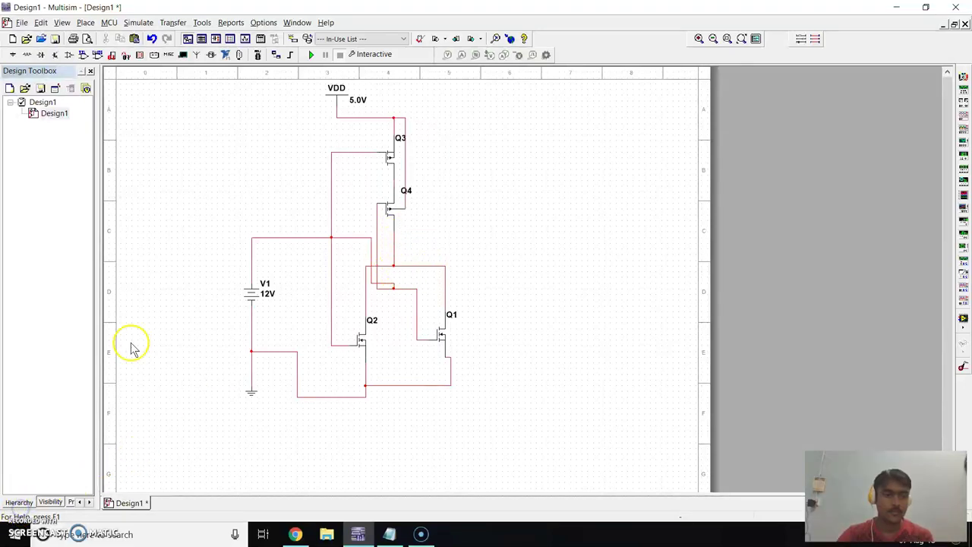
# Place a voltage probe on the output wire above Q1
pyautogui.click(85, 23)
pyautogui.moveTo(119, 58)
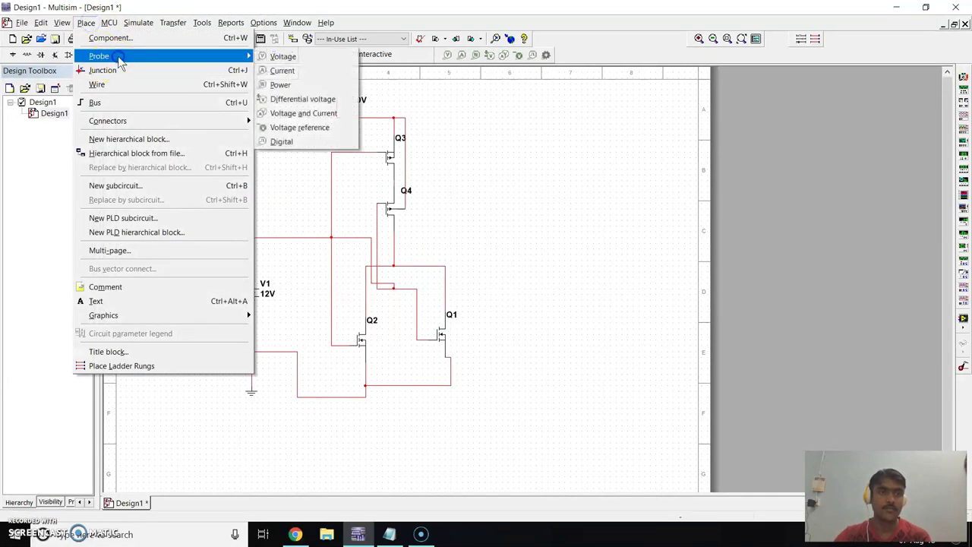
pyautogui.click(276, 56)
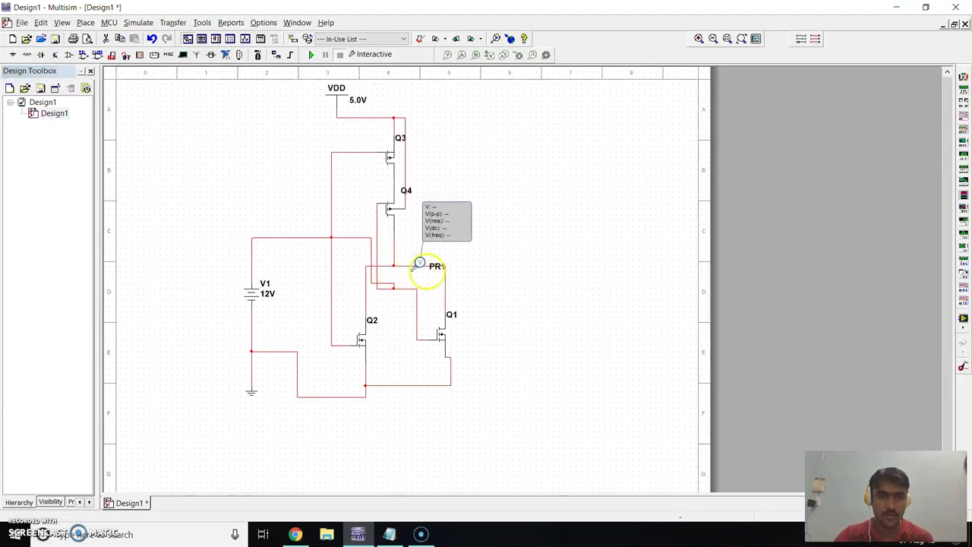
pyautogui.click(438, 264)
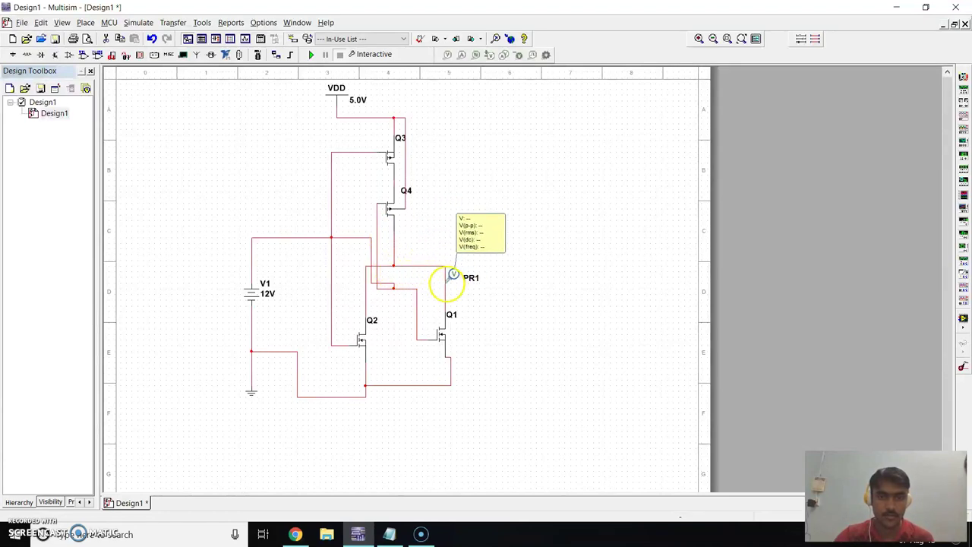
# Rename the voltage probe on the output wire as vout1
pyautogui.doubleClick(471, 232)
pyautogui.click(426, 134)
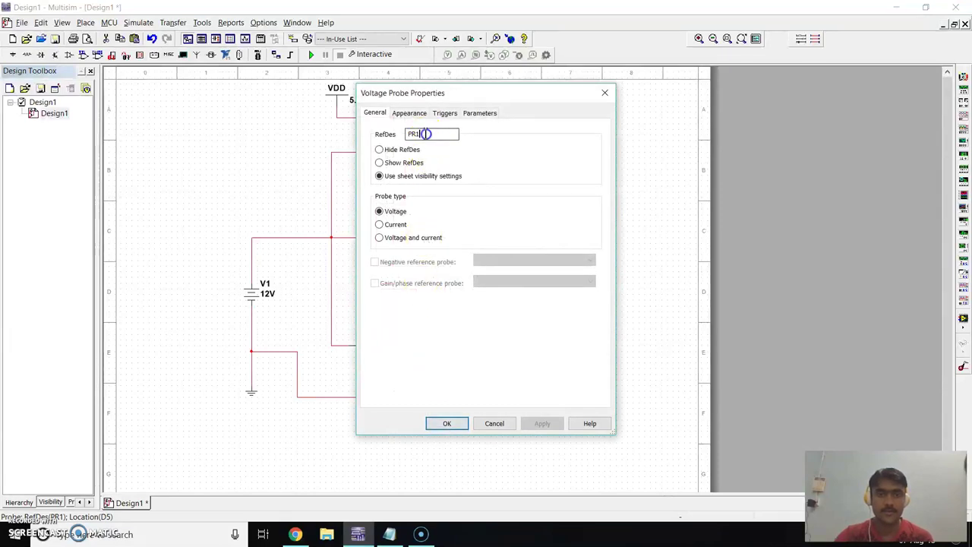
pyautogui.write('vo')
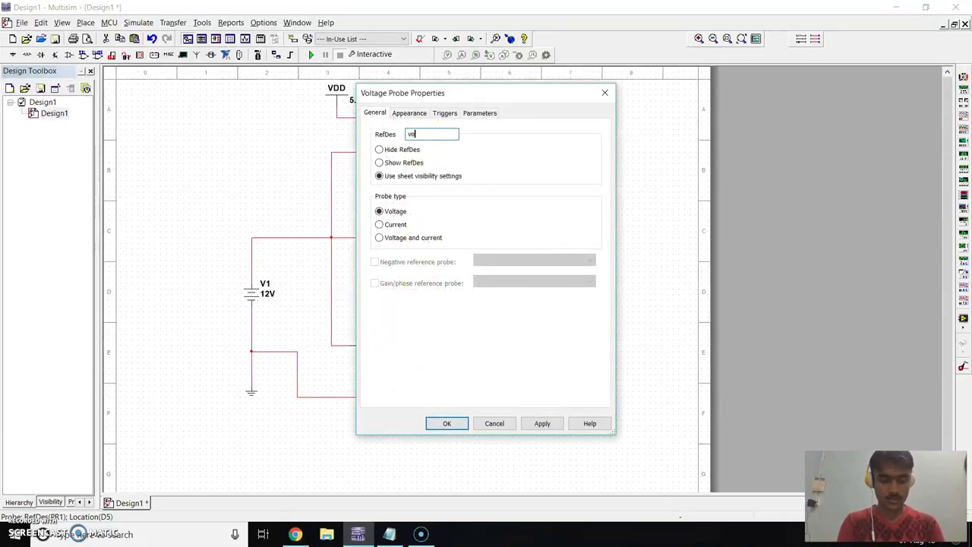
pyautogui.write('ut1')
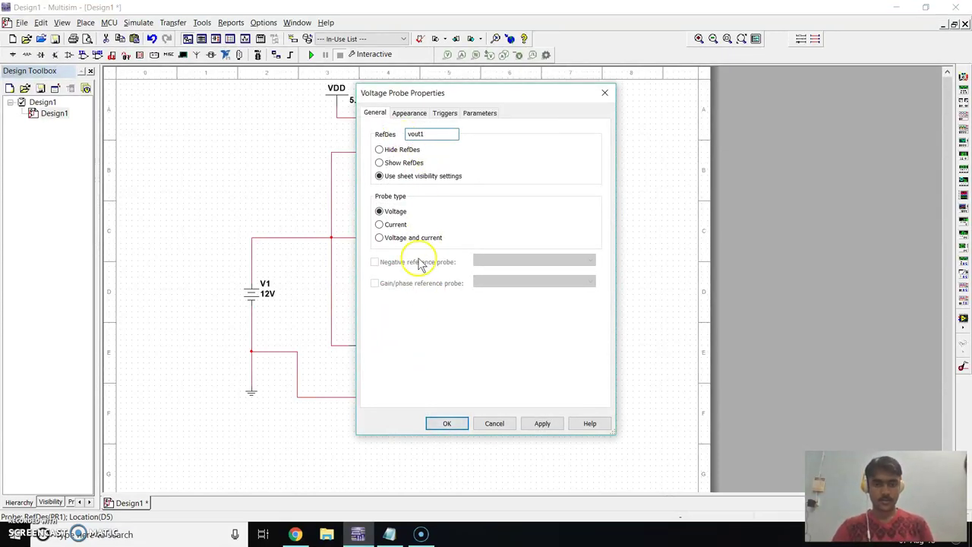
pyautogui.click(446, 423)
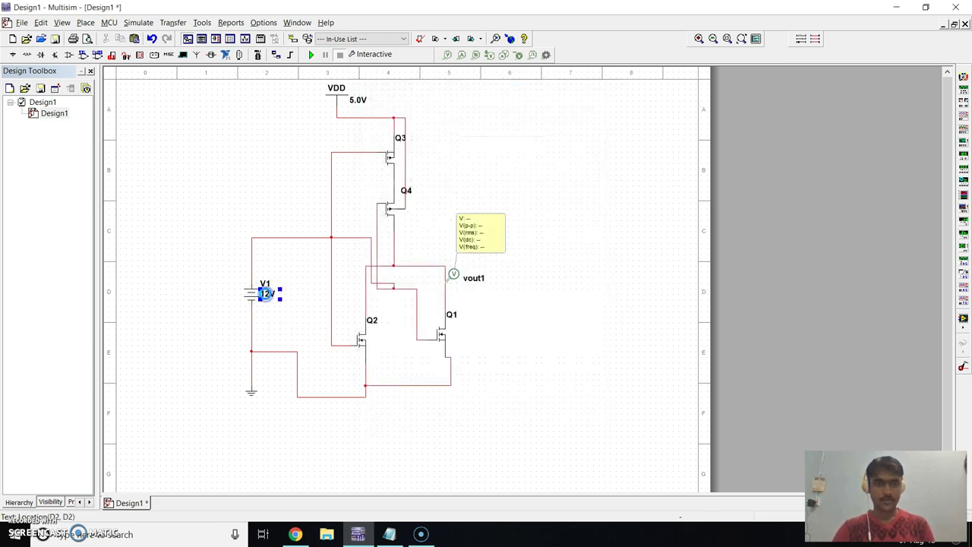
# Set the DC source V1 to 0 V and rename it Vin
pyautogui.doubleClick(266, 300)
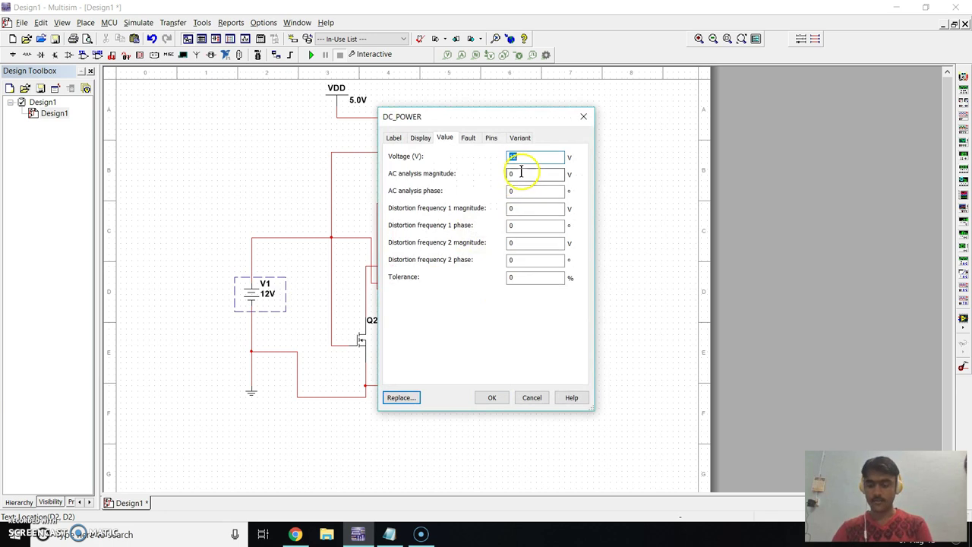
pyautogui.click(393, 137)
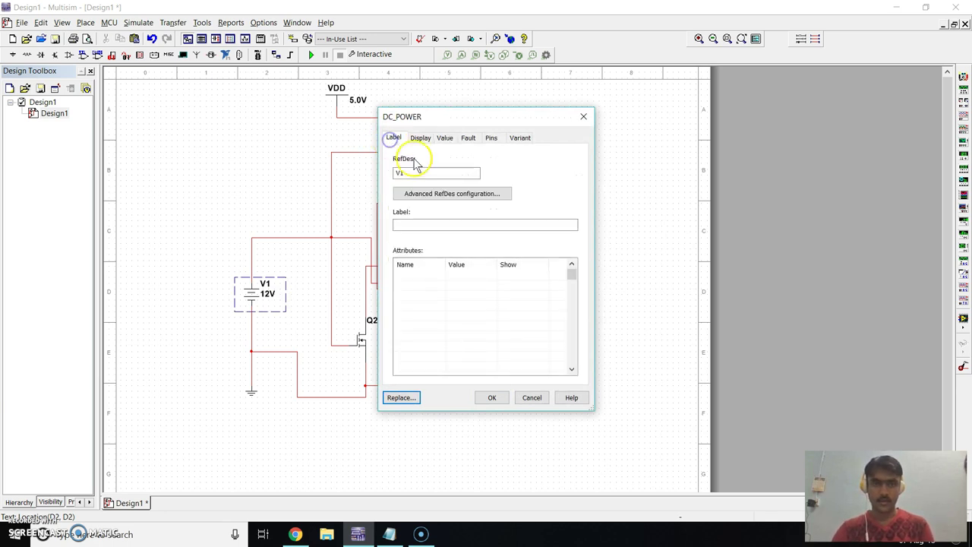
pyautogui.doubleClick(405, 172)
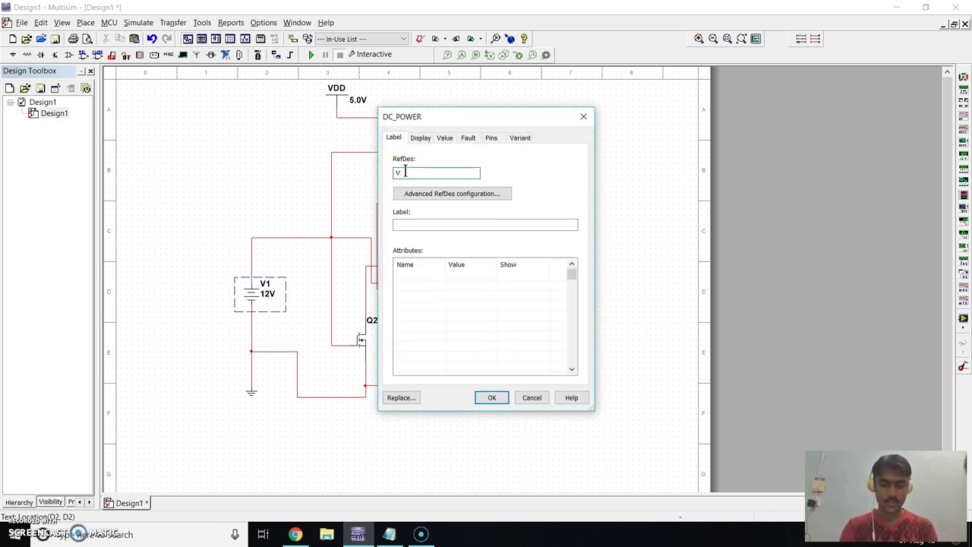
pyautogui.write('Vin')
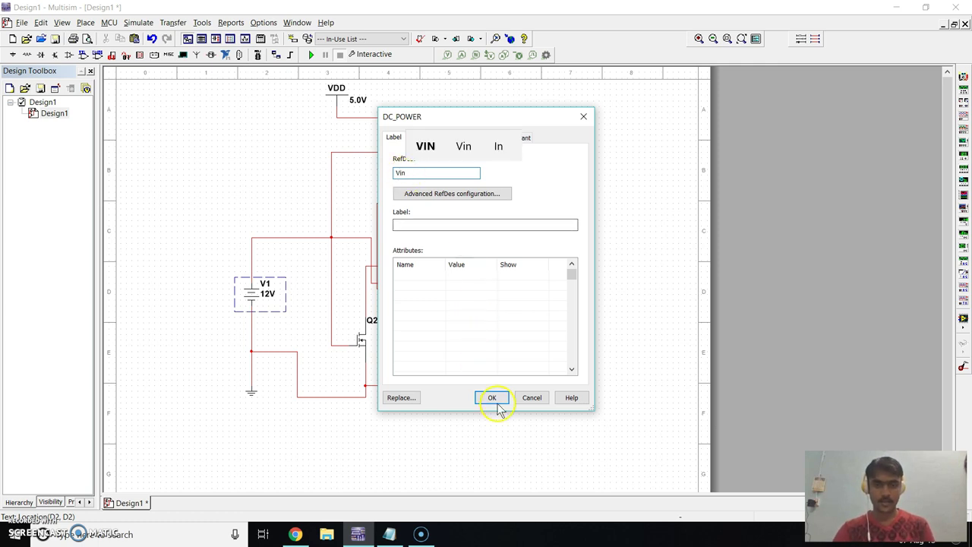
pyautogui.click(490, 398)
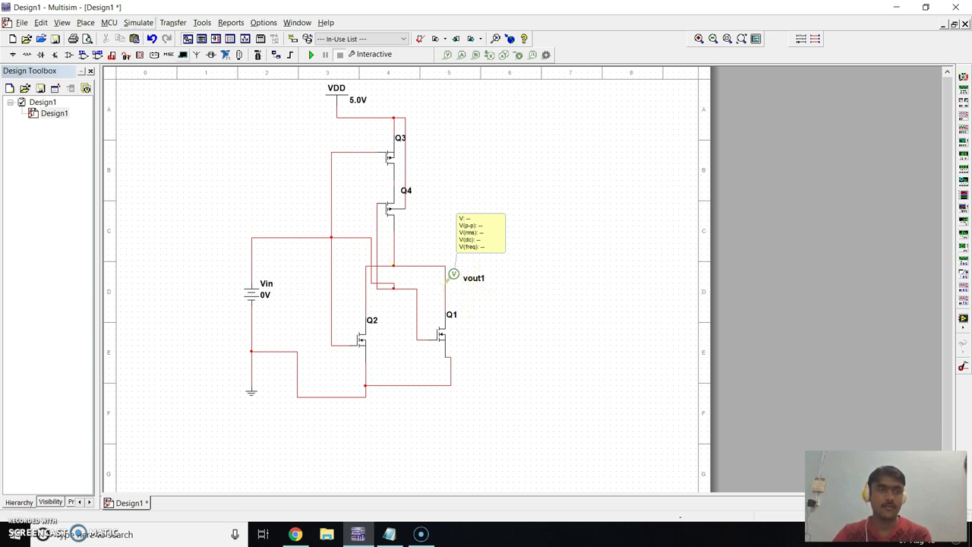
# Place a current probe on the horizontal output wire between the Q4 drain junction and Q1, and rename it Isc
pyautogui.click(86, 22)
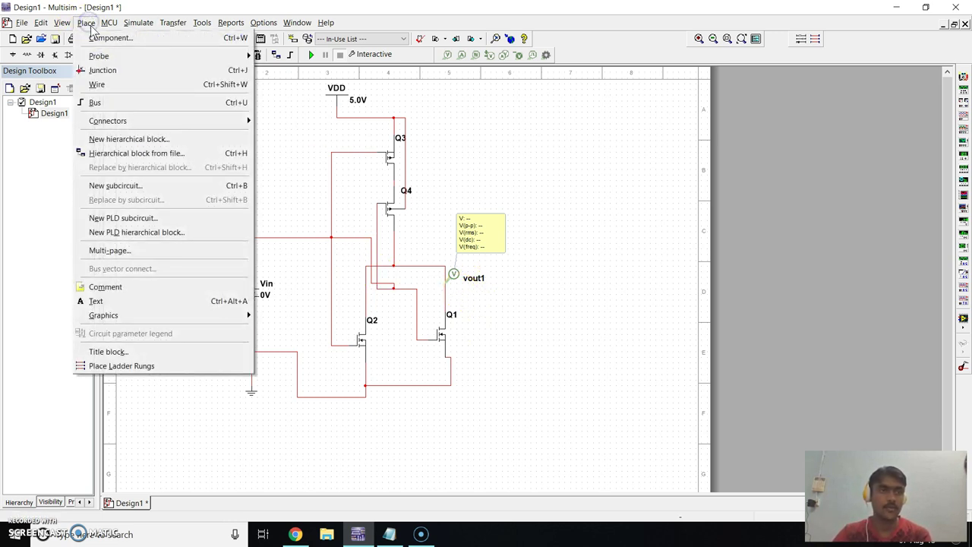
pyautogui.moveTo(100, 58)
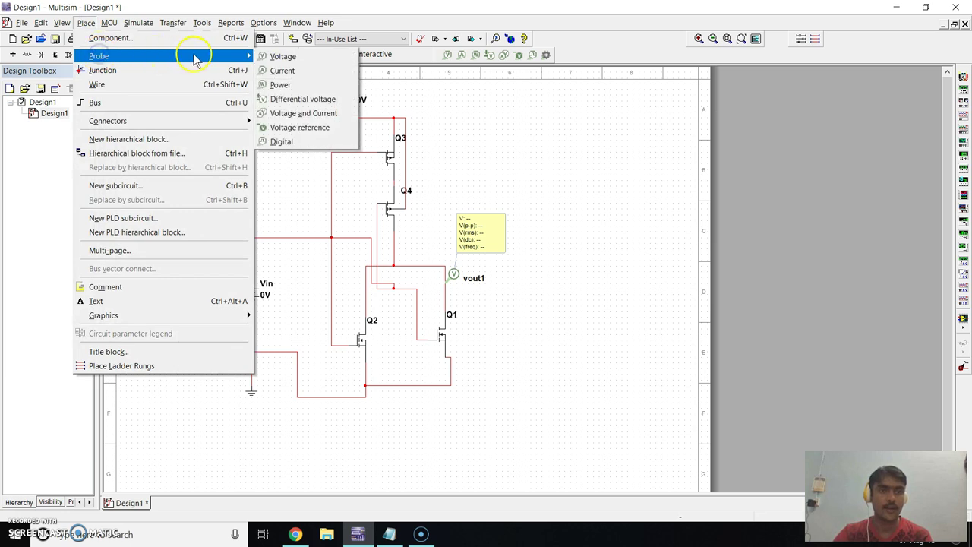
pyautogui.click(283, 58)
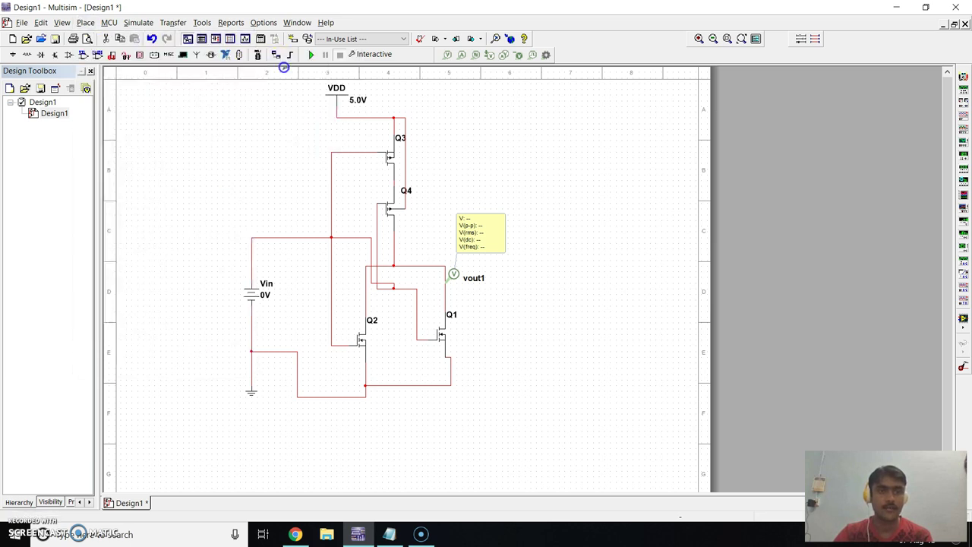
pyautogui.click(416, 265)
pyautogui.moveTo(416, 265); pyautogui.dragTo(423, 265)
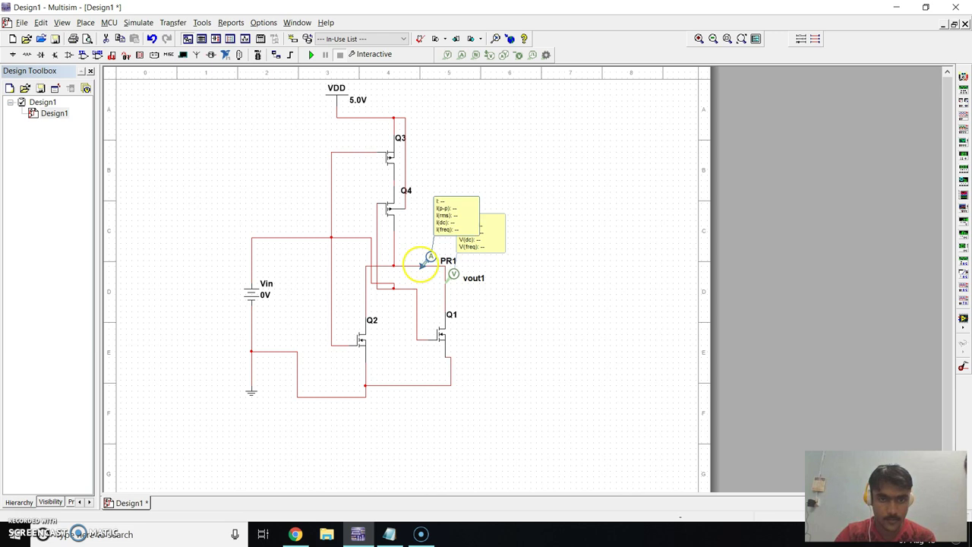
pyautogui.doubleClick(444, 234)
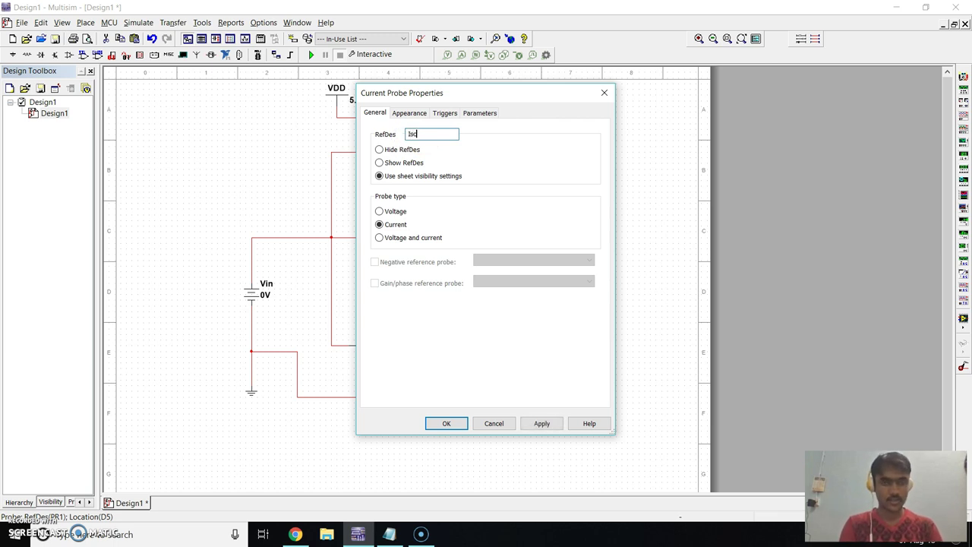
pyautogui.click(452, 427)
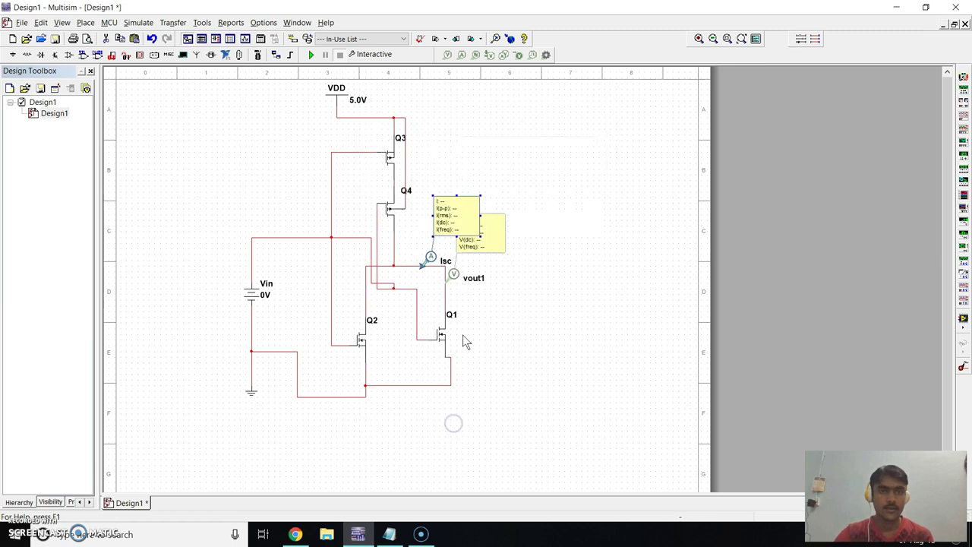
# Run and stop the interactive simulation, and move the overlapping Isc and vout1 probe readouts apart
pyautogui.click(311, 54)
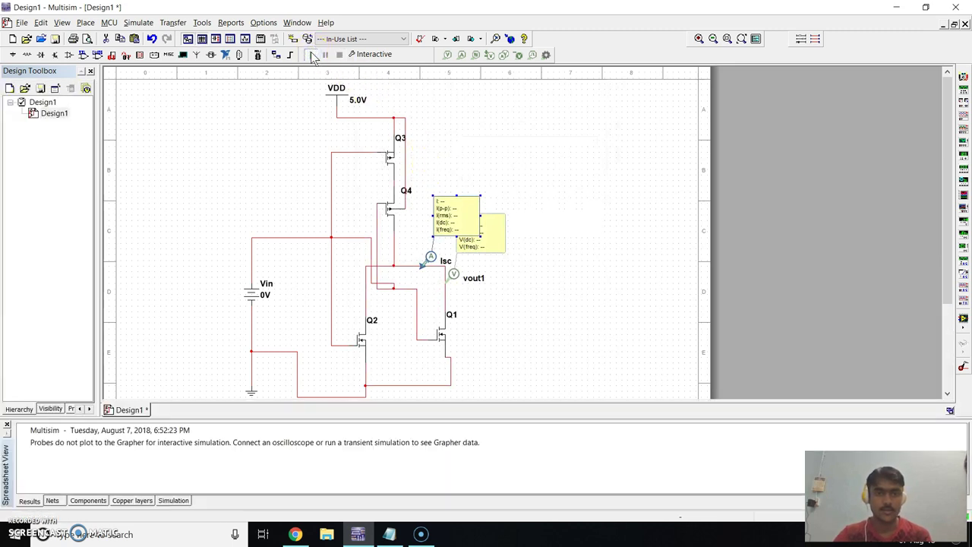
pyautogui.click(340, 56)
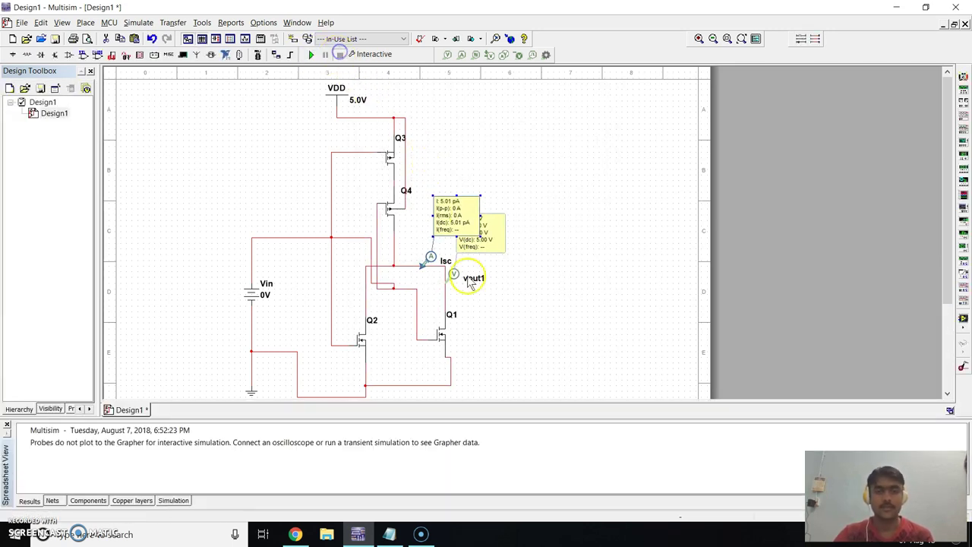
pyautogui.moveTo(455, 213); pyautogui.dragTo(453, 178)
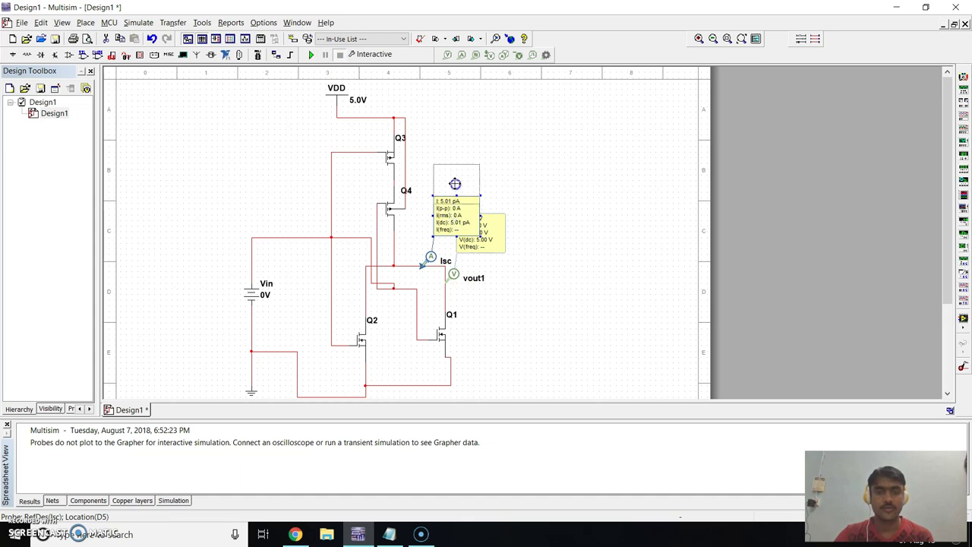
pyautogui.click(489, 236)
pyautogui.moveTo(489, 237); pyautogui.dragTo(497, 241)
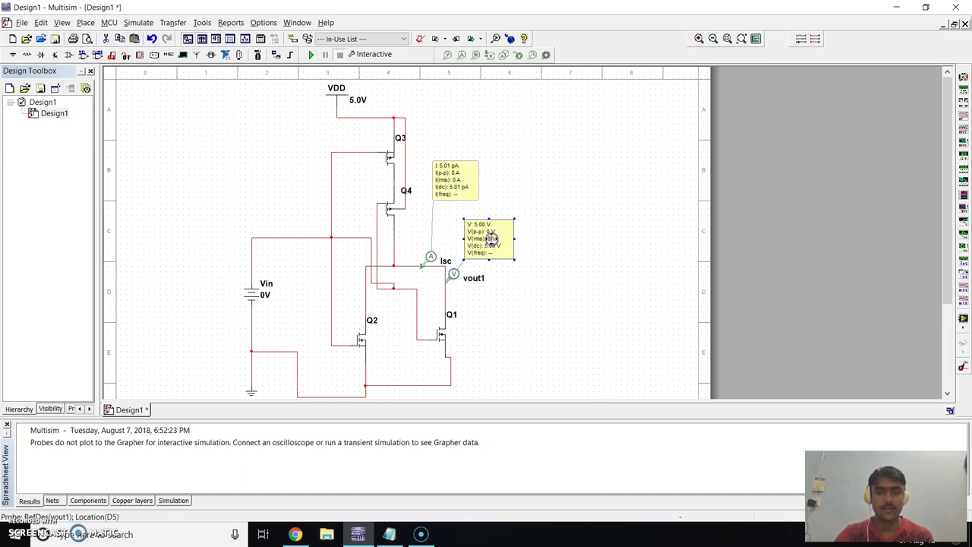
pyautogui.click(24, 502)
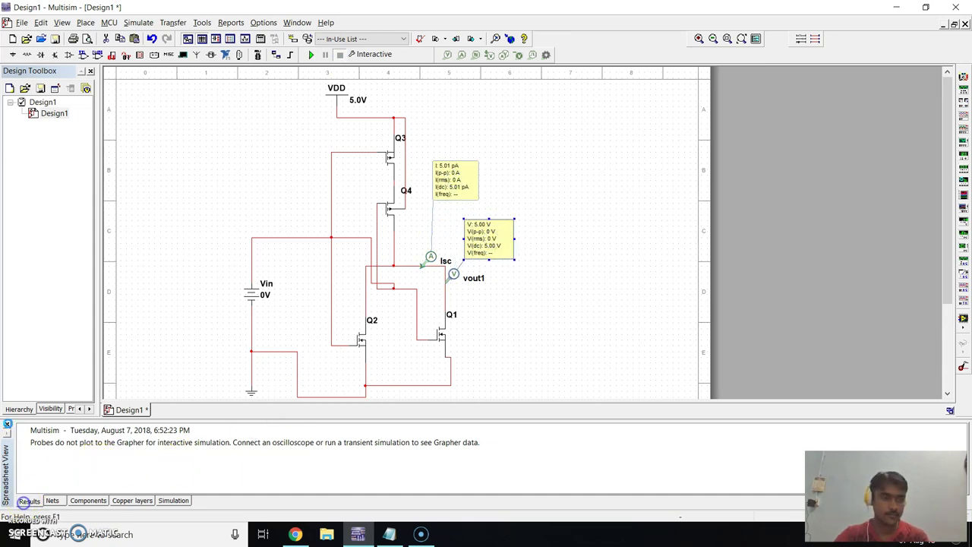
pyautogui.click(6, 426)
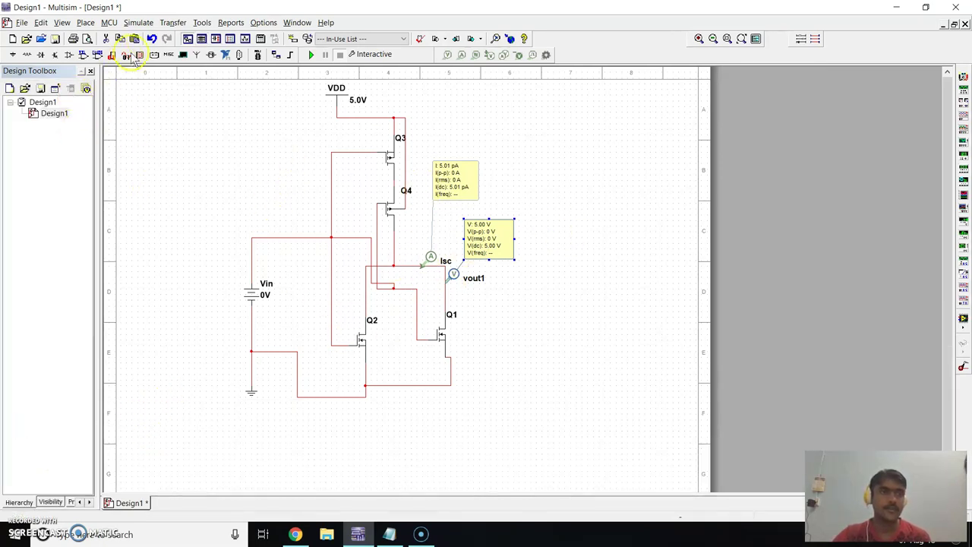
# Set up a DC Sweep analysis of source VIN from 0 to 5 V with a 0.01 V increment
pyautogui.click(140, 23)
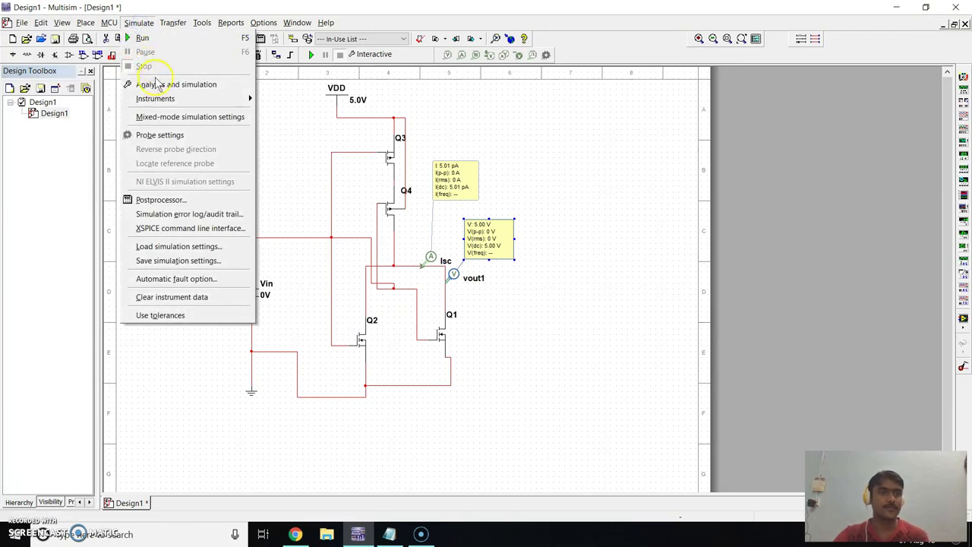
pyautogui.click(193, 87)
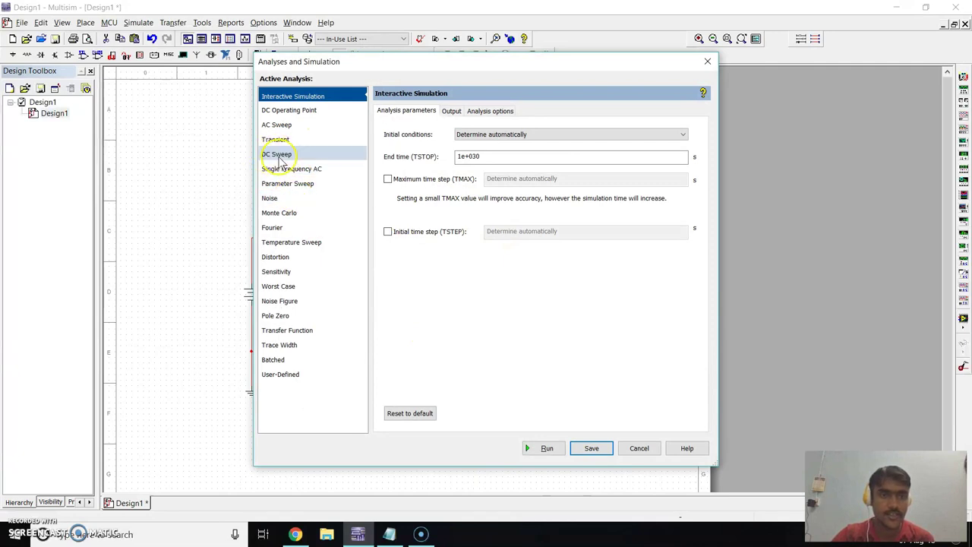
pyautogui.click(276, 155)
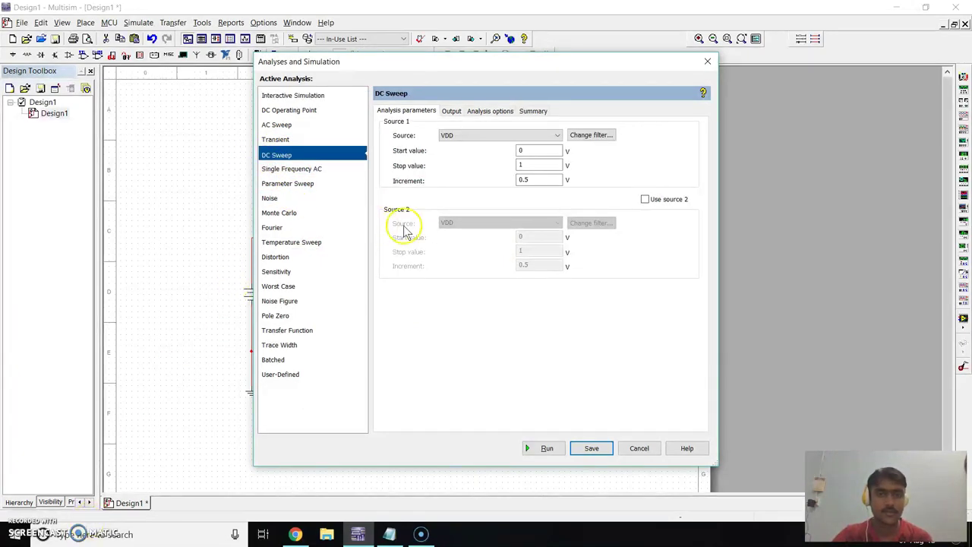
pyautogui.click(559, 136)
pyautogui.click(469, 155)
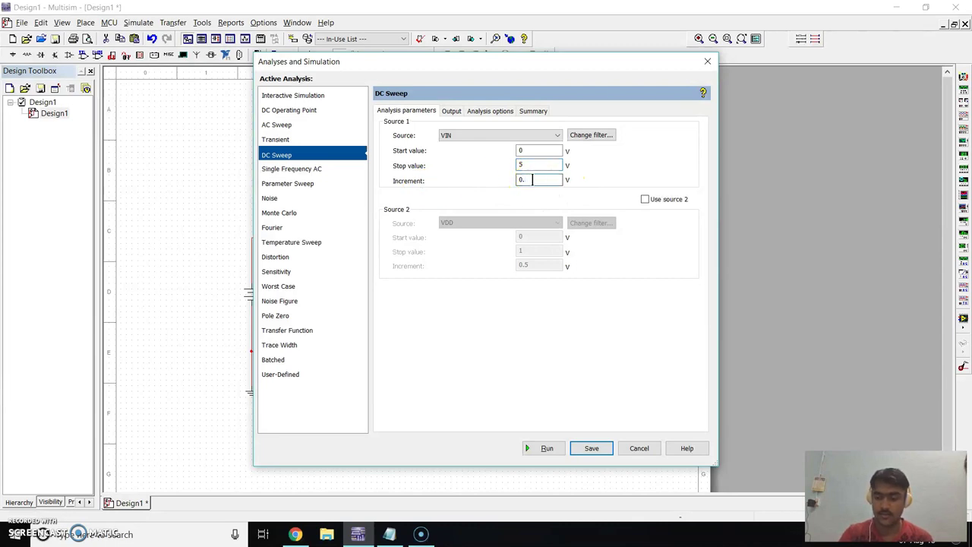
pyautogui.click(532, 180)
pyautogui.write('0.01')
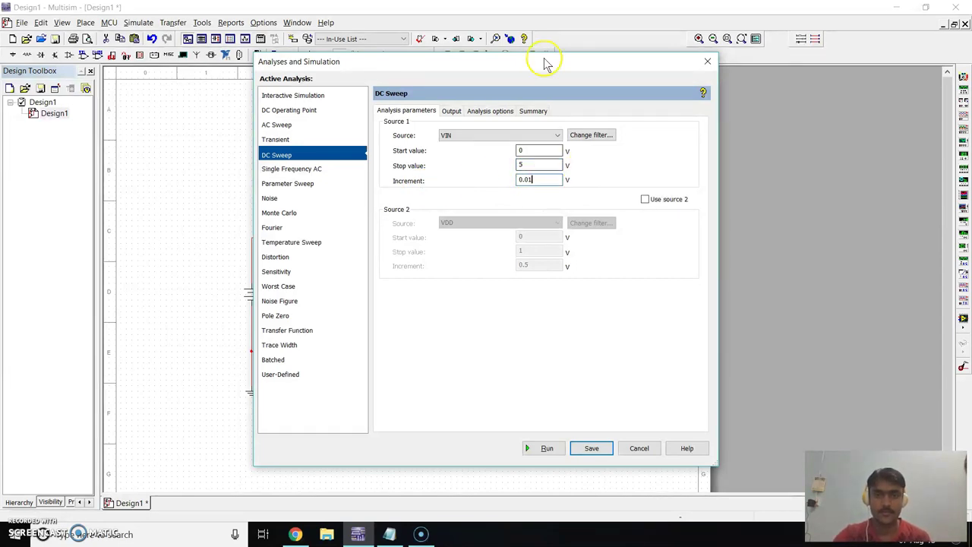
# Run the DC sweep with I(Isc) and V(vout1) as the selected output variables
pyautogui.click(450, 112)
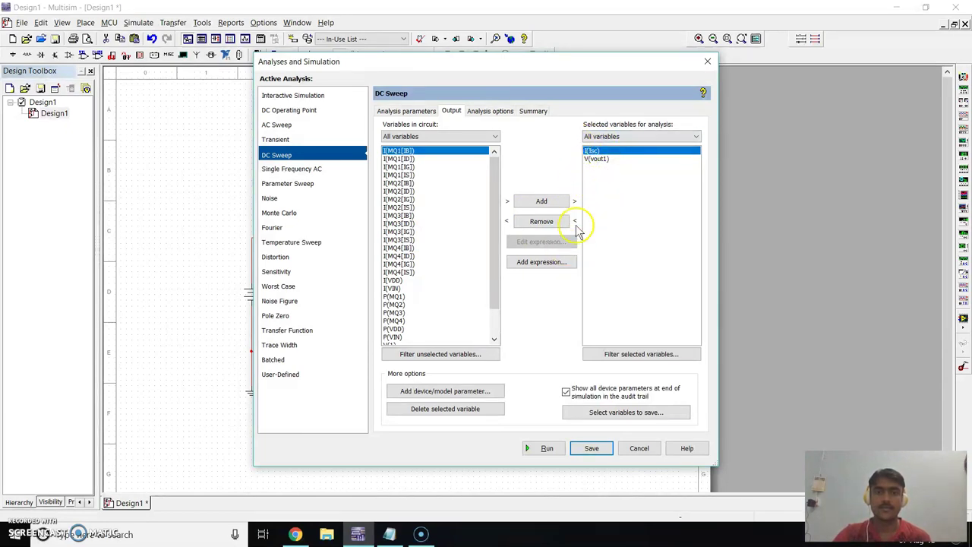
pyautogui.click(480, 111)
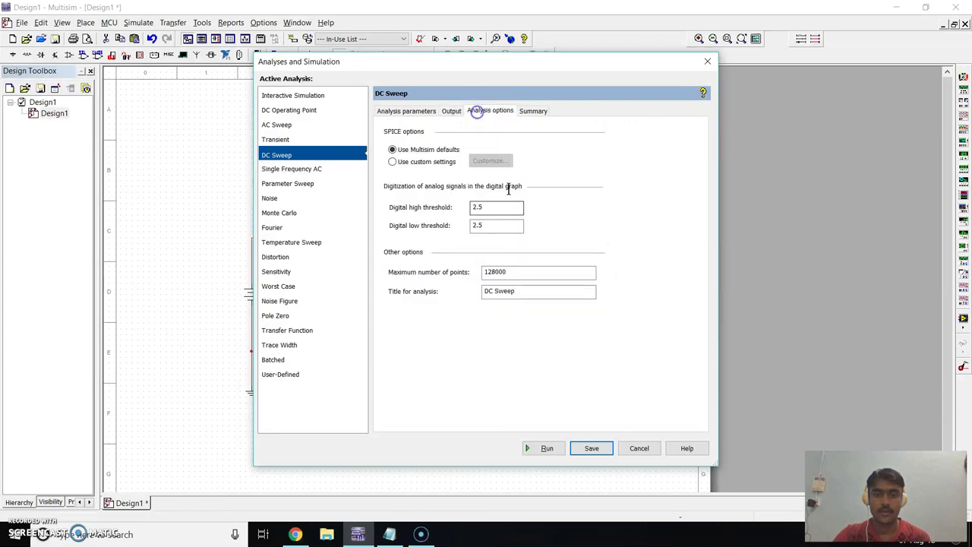
pyautogui.click(453, 108)
pyautogui.click(543, 447)
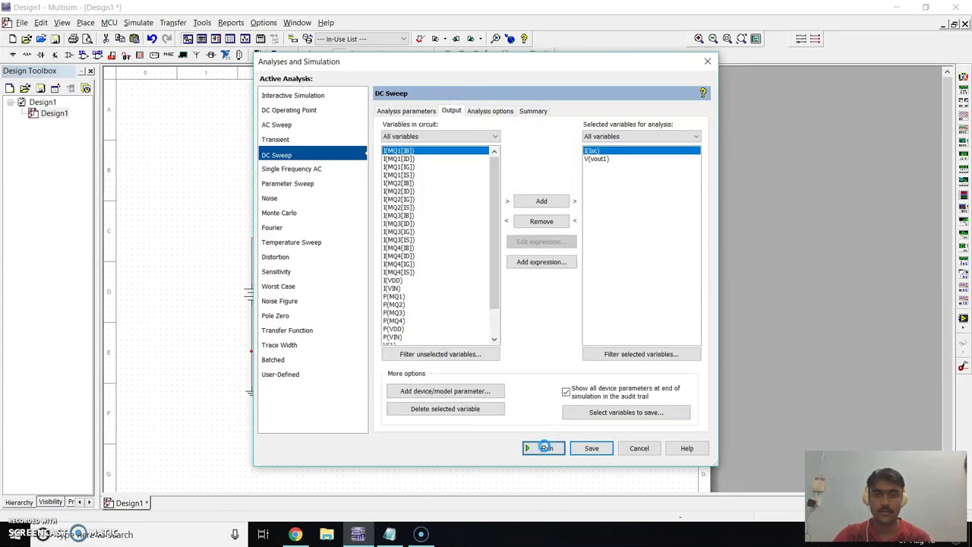
pyautogui.click(569, 323)
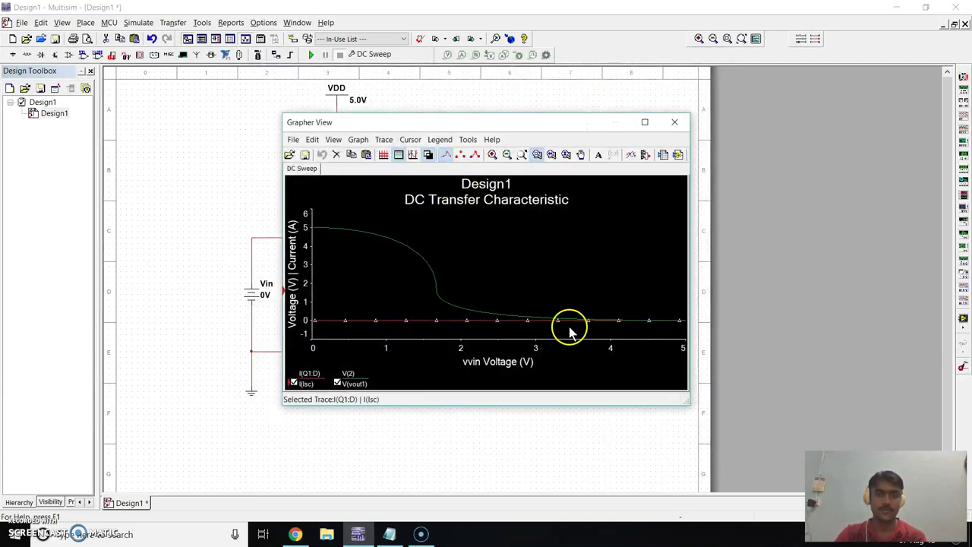
# Enlarge the DC transfer characteristic graph, examine the vout1 and Isc traces, and close the graph window
pyautogui.click(644, 122)
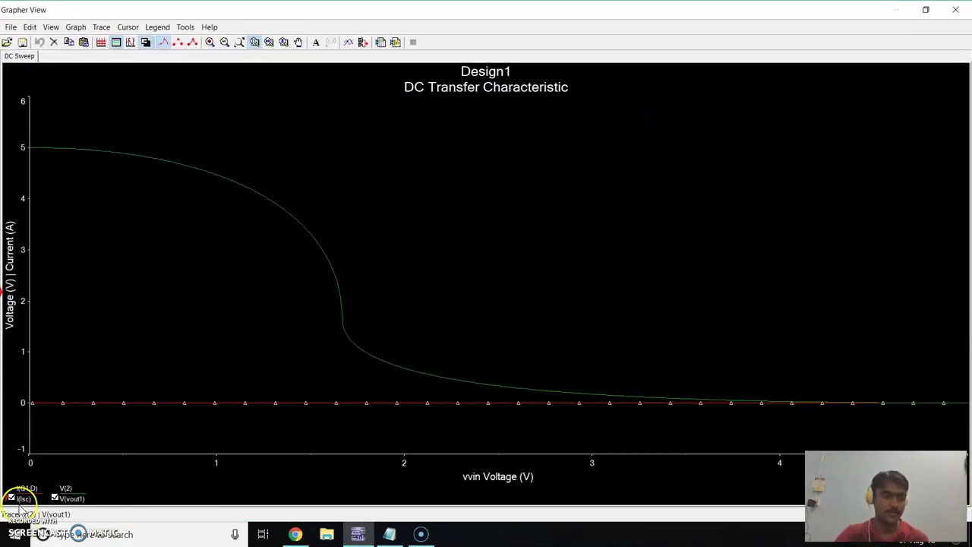
pyautogui.click(335, 393)
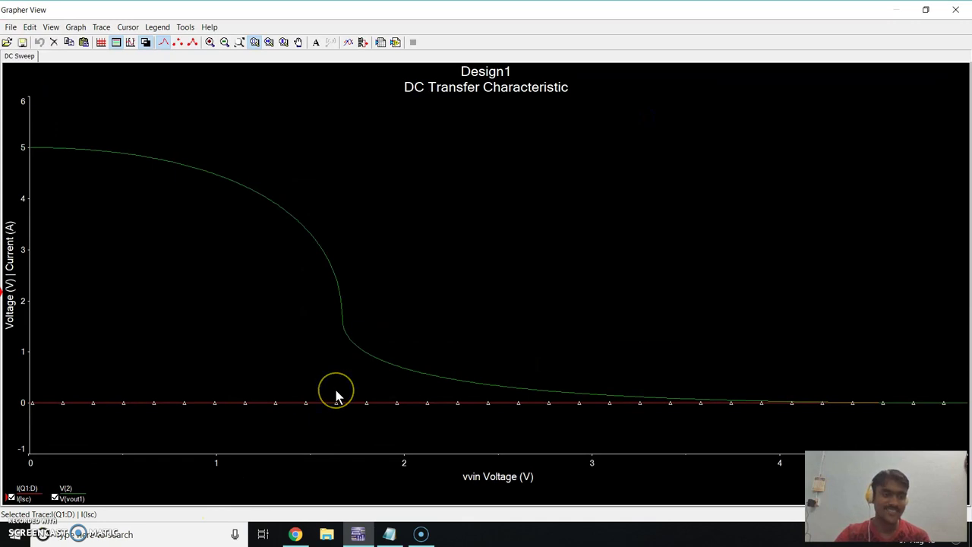
pyautogui.click(957, 118)
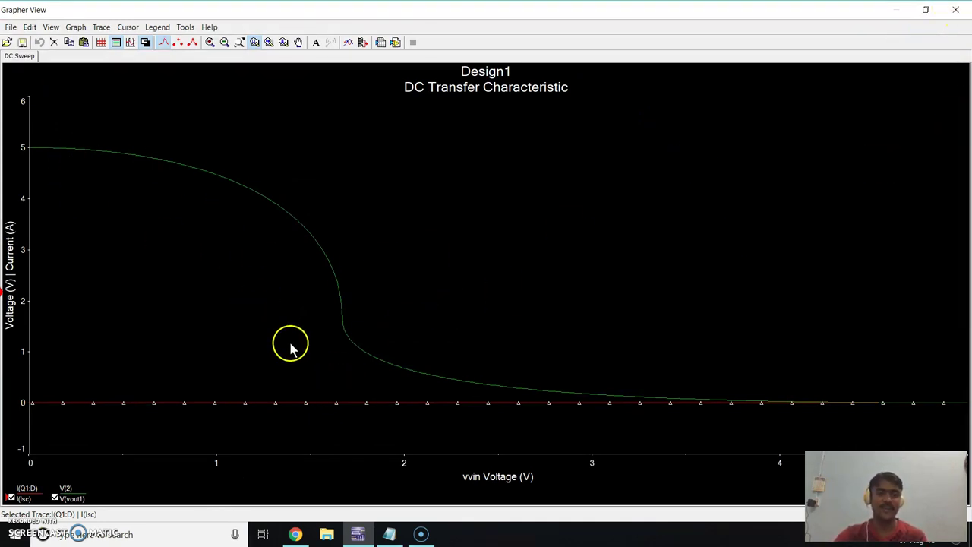
pyautogui.click(951, 9)
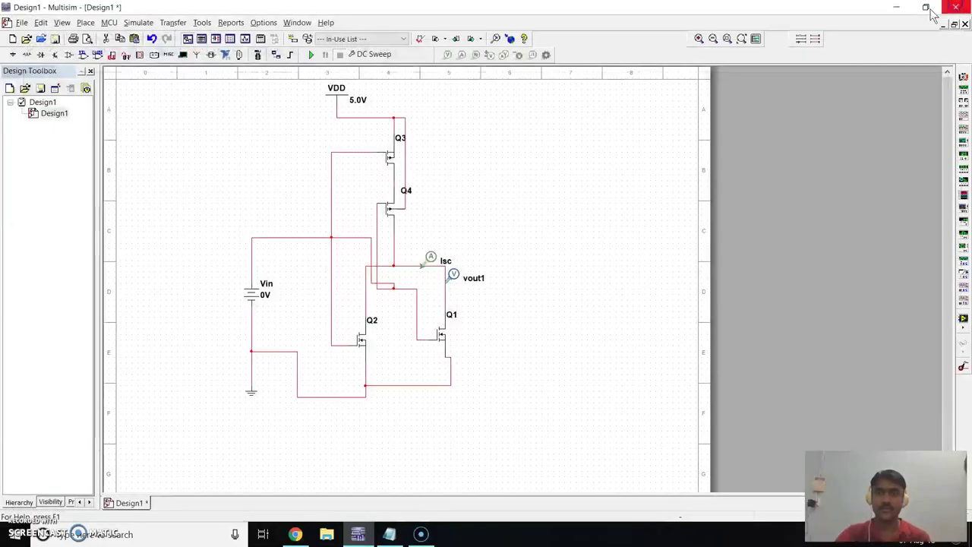
# Switch to Notepad to check the (W/L)p specification of the NOR2 gate, and return to Multisim
pyautogui.click(388, 532)
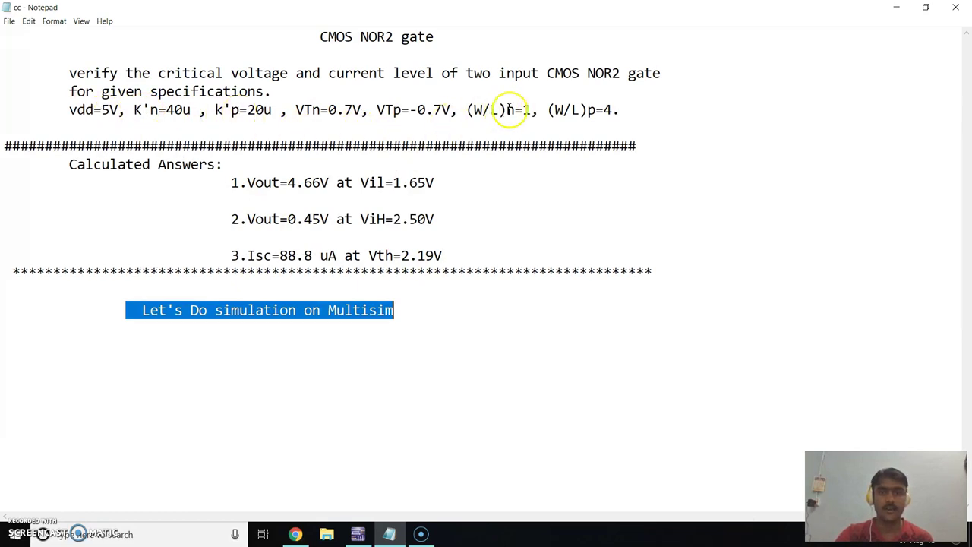
pyautogui.moveTo(548, 110); pyautogui.dragTo(621, 109)
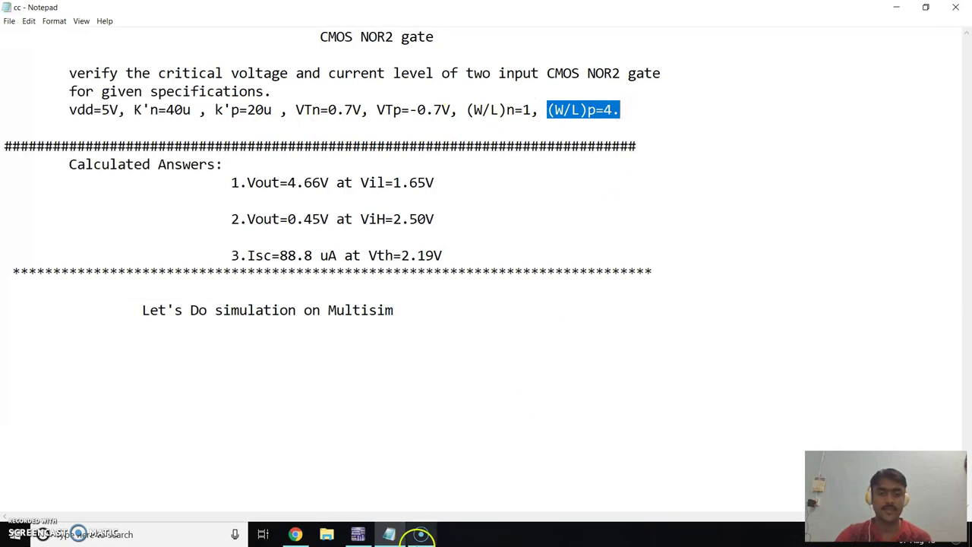
pyautogui.click(358, 534)
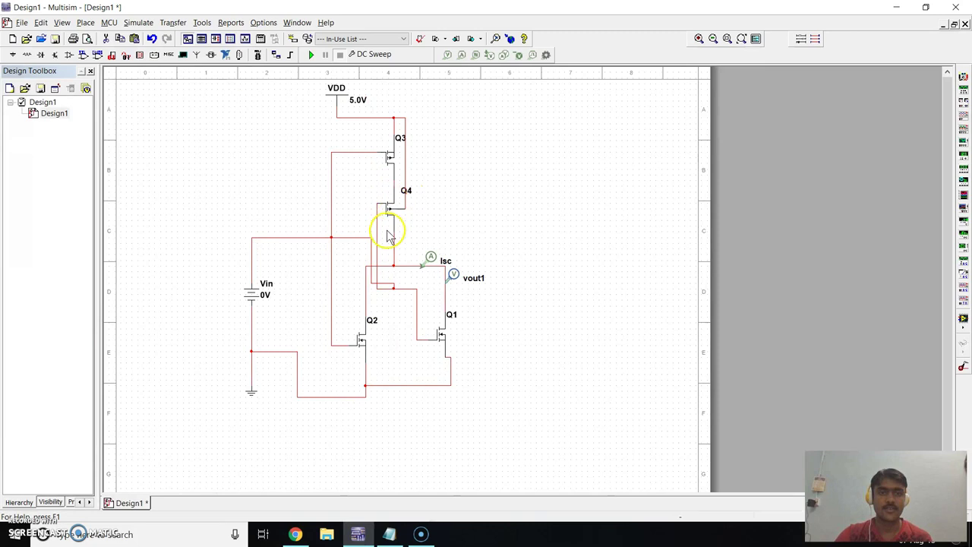
# Set the channel width of PMOS transistor Q3 to 400u in its instance parameters
pyautogui.click(389, 161)
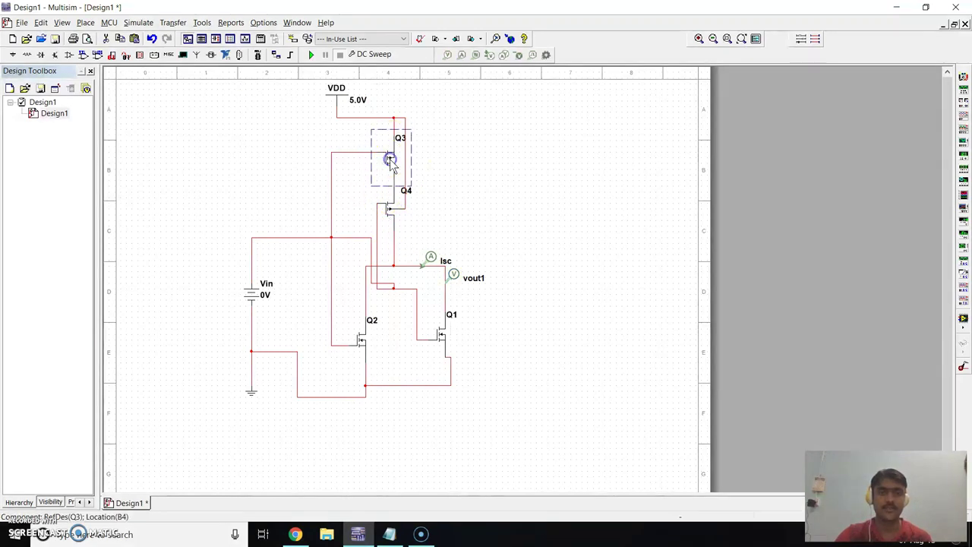
pyautogui.doubleClick(388, 159)
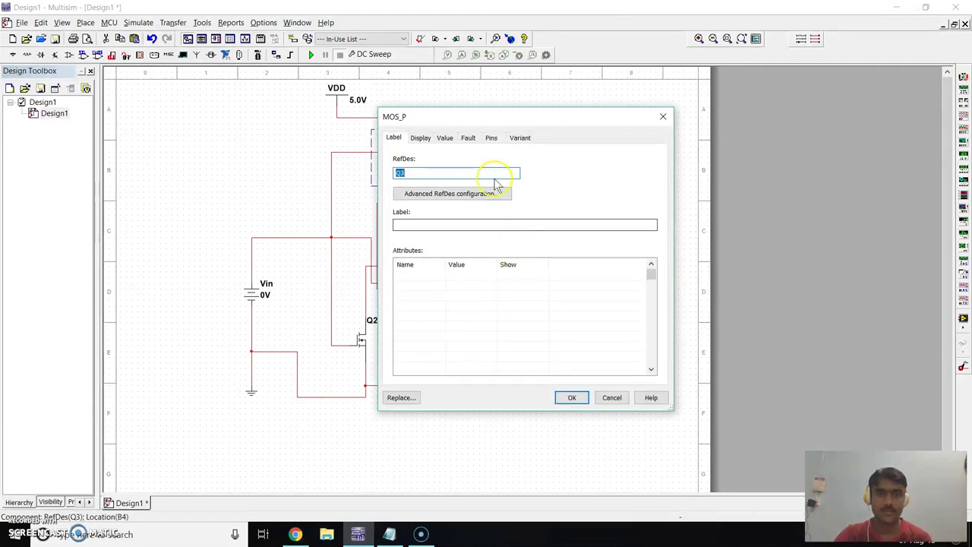
pyautogui.click(445, 139)
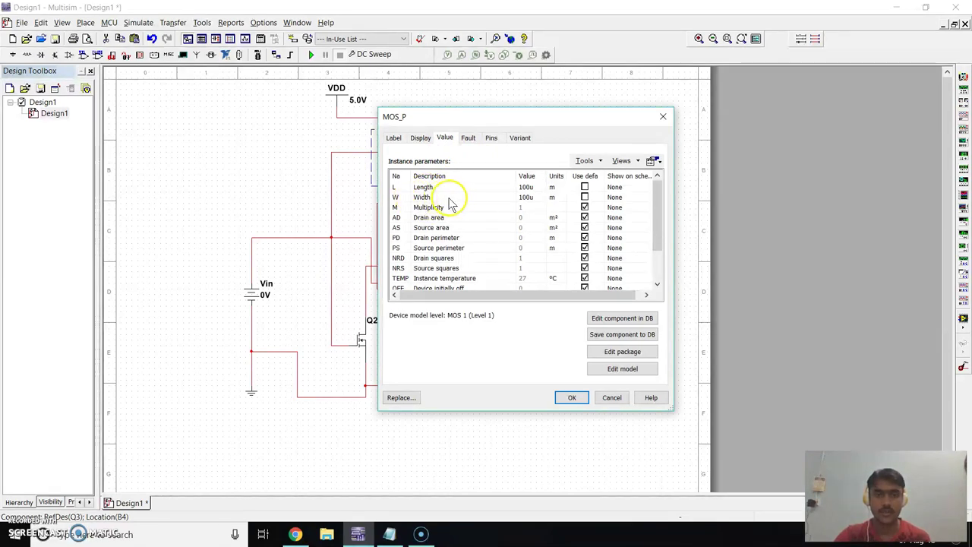
pyautogui.click(524, 198)
pyautogui.doubleClick(524, 198)
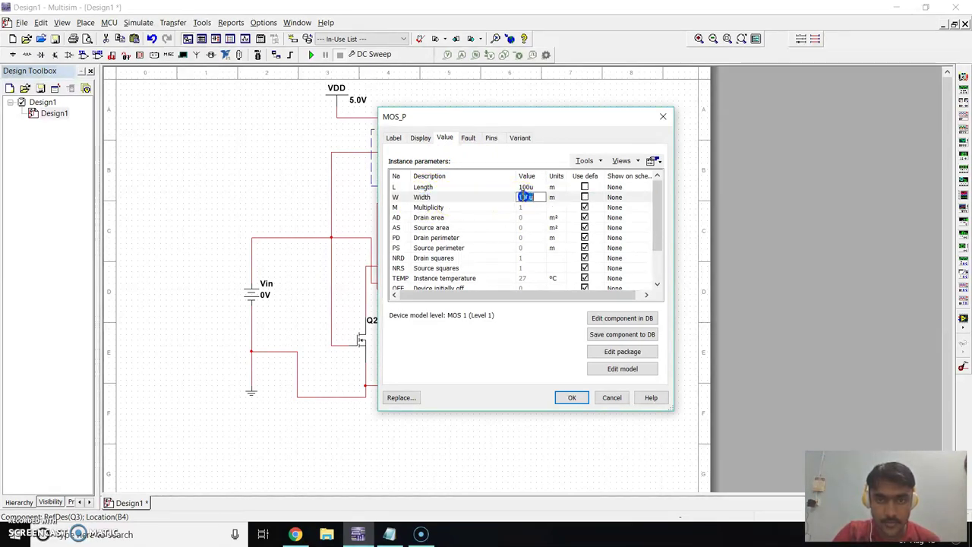
pyautogui.write('4')
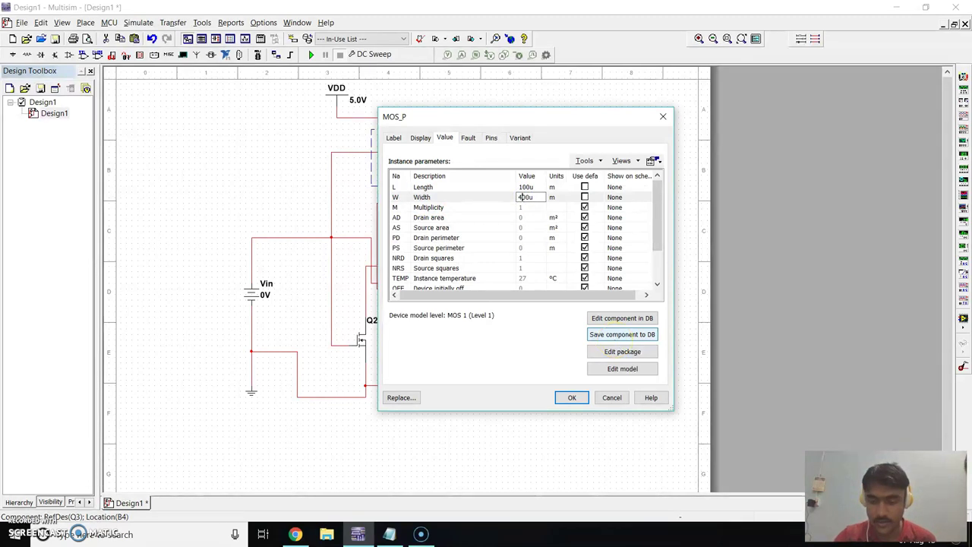
pyautogui.click(532, 194)
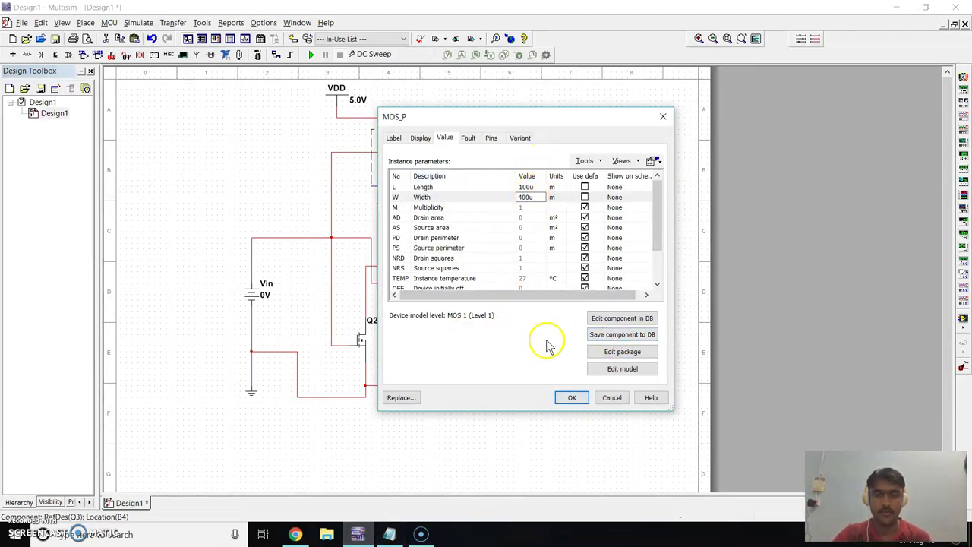
# Switch to Notepad to check the k'p and VTp specifications, and return to Multisim
pyautogui.click(389, 534)
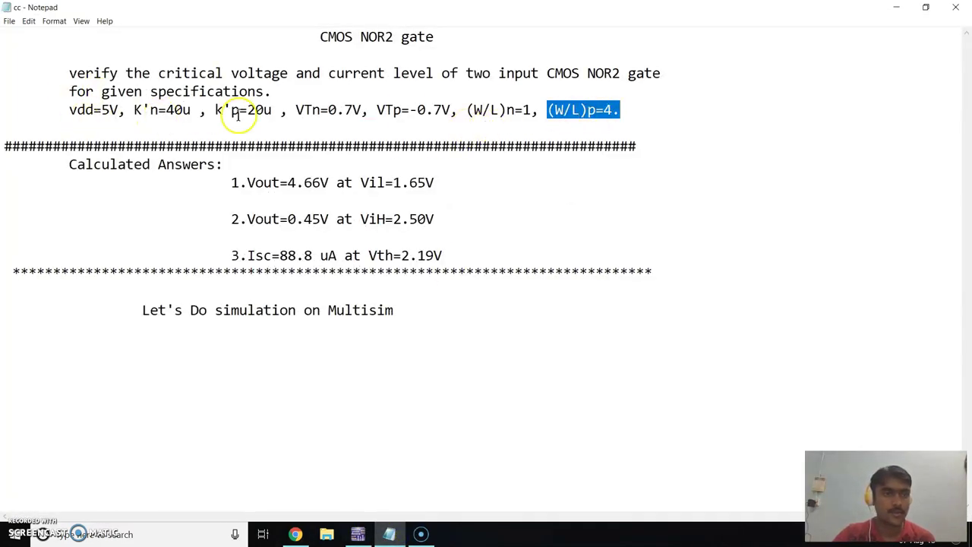
pyautogui.moveTo(273, 110); pyautogui.dragTo(257, 109)
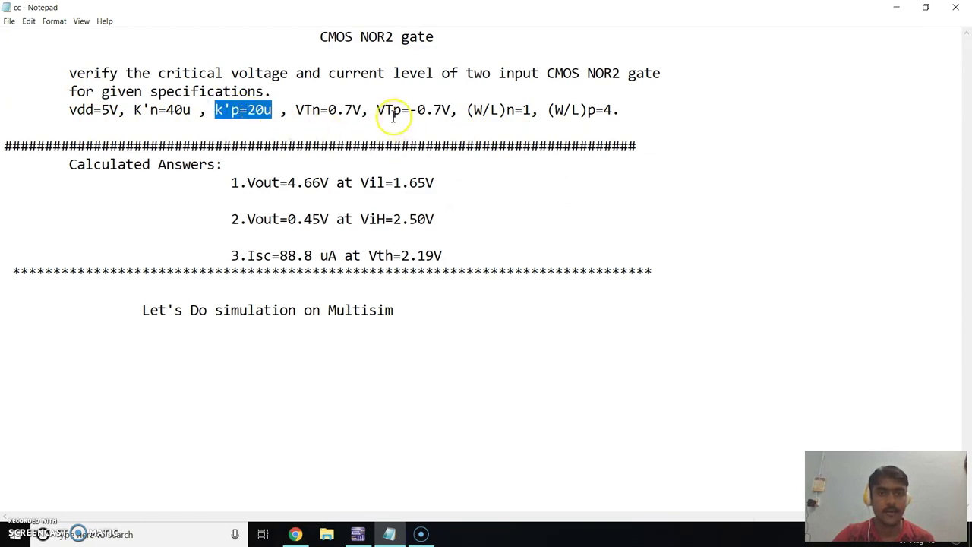
pyautogui.moveTo(378, 110); pyautogui.dragTo(439, 111)
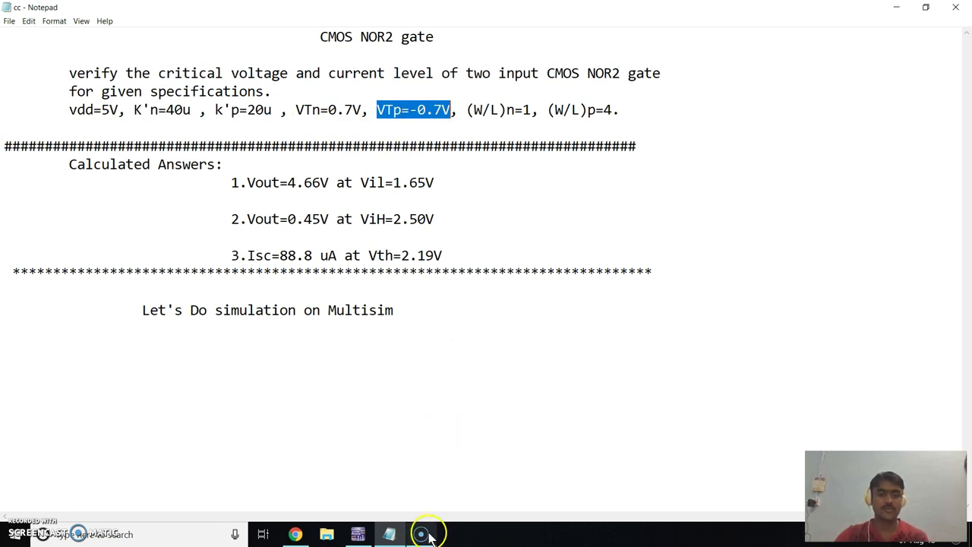
pyautogui.click(359, 534)
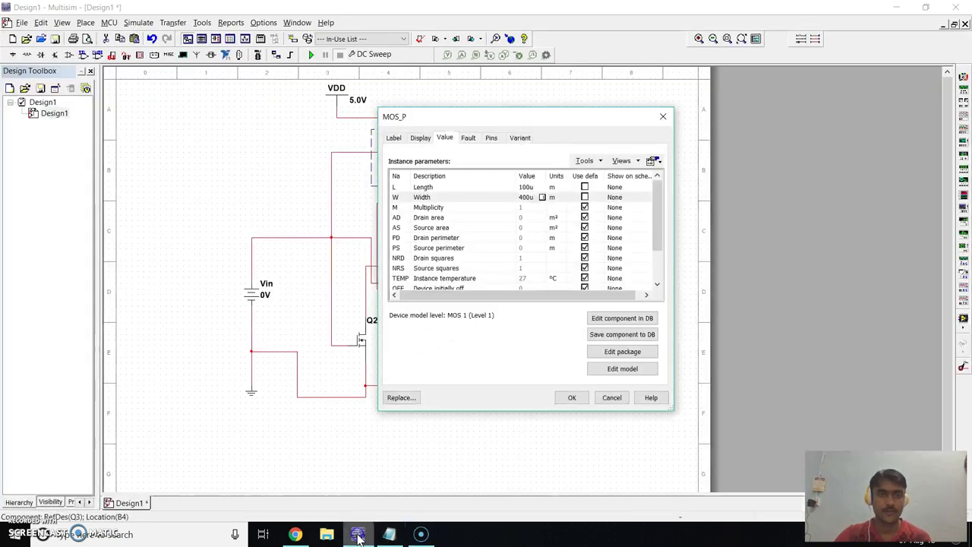
# Open the model of PMOS transistor Q3 for editing and set its transconductance parameter KP to 20e-6
pyautogui.click(617, 370)
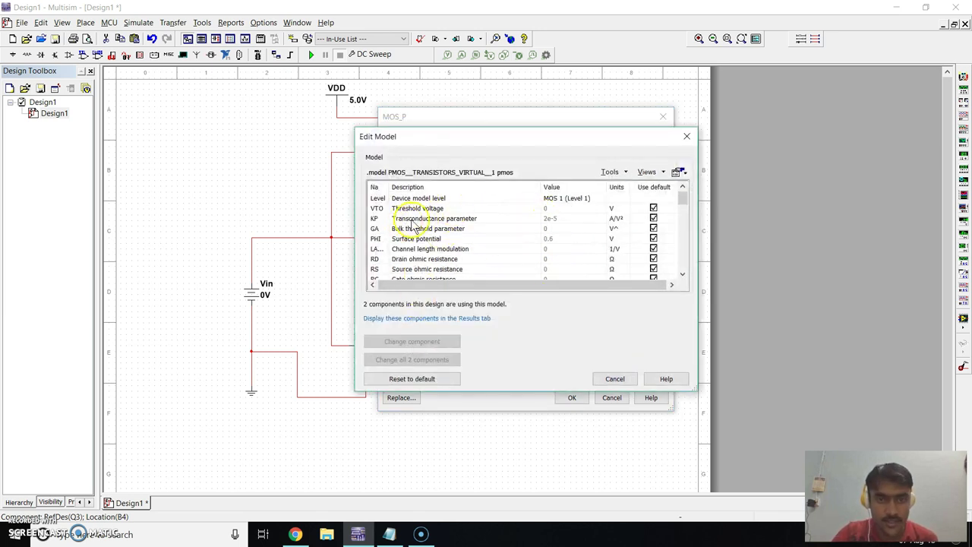
pyautogui.click(549, 219)
pyautogui.click(550, 219)
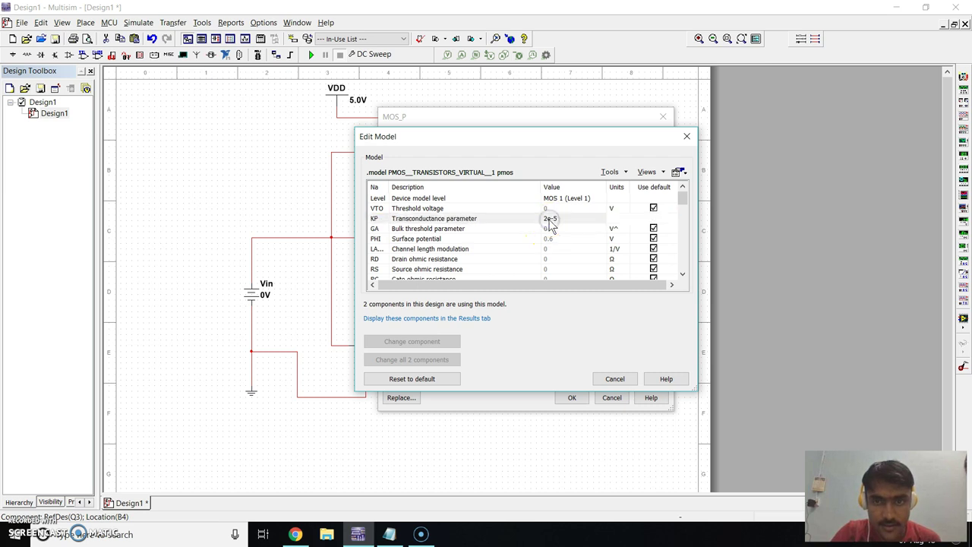
pyautogui.click(549, 218)
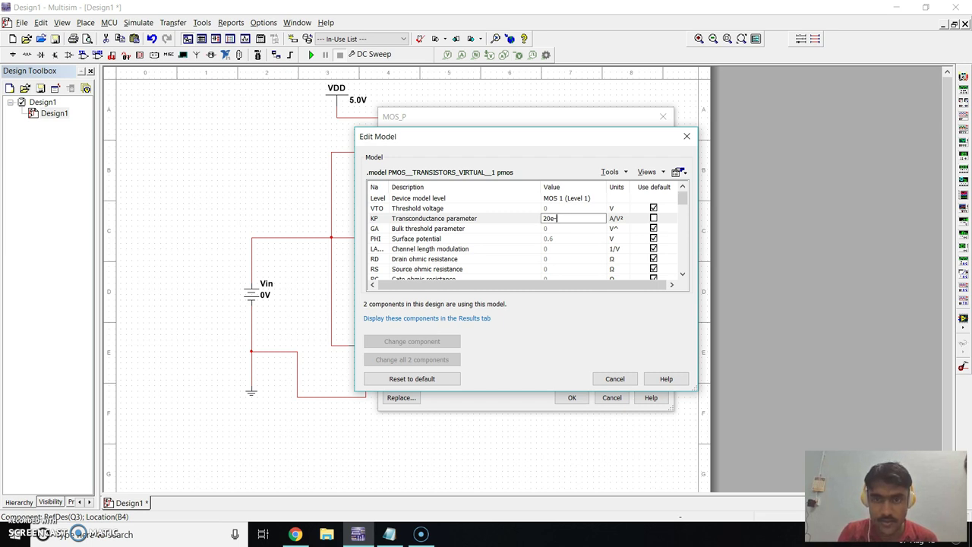
pyautogui.click(519, 226)
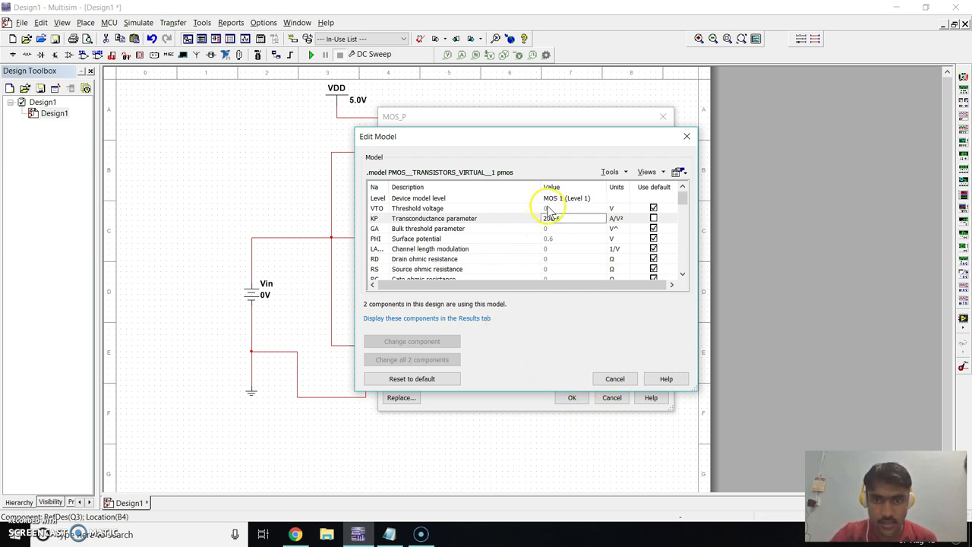
# Set Q3's threshold voltage VTO to -0.7 V, apply the model to this component only, and accept its properties
pyautogui.click(549, 208)
pyautogui.click(550, 208)
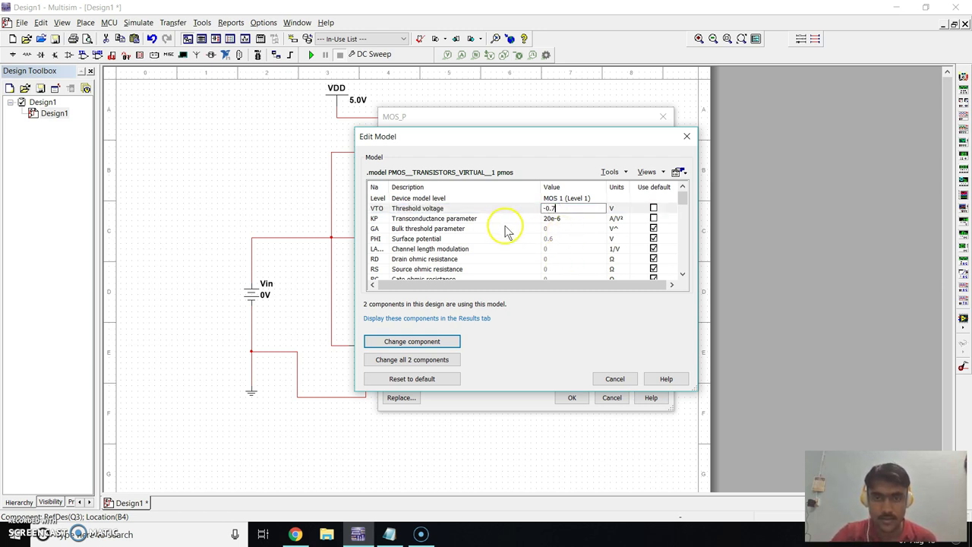
pyautogui.click(425, 343)
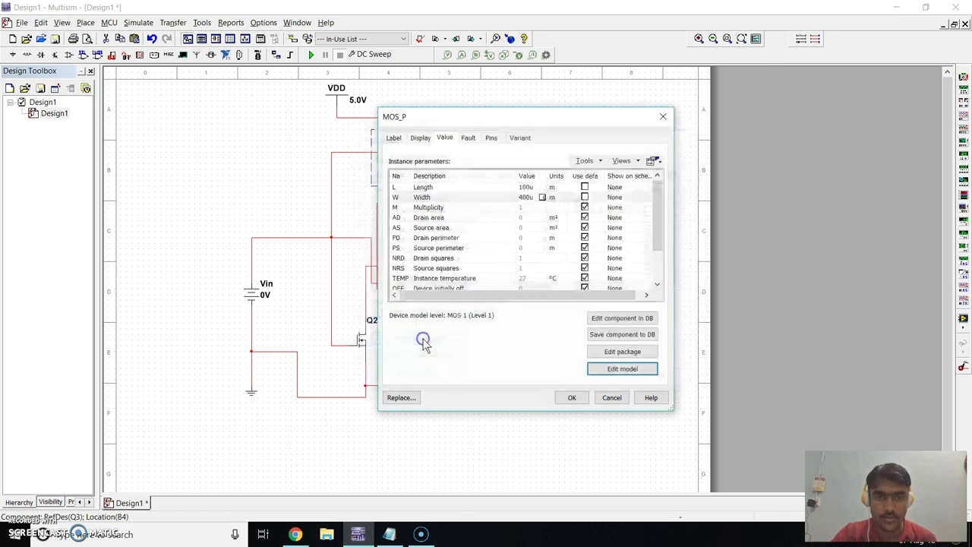
pyautogui.click(572, 400)
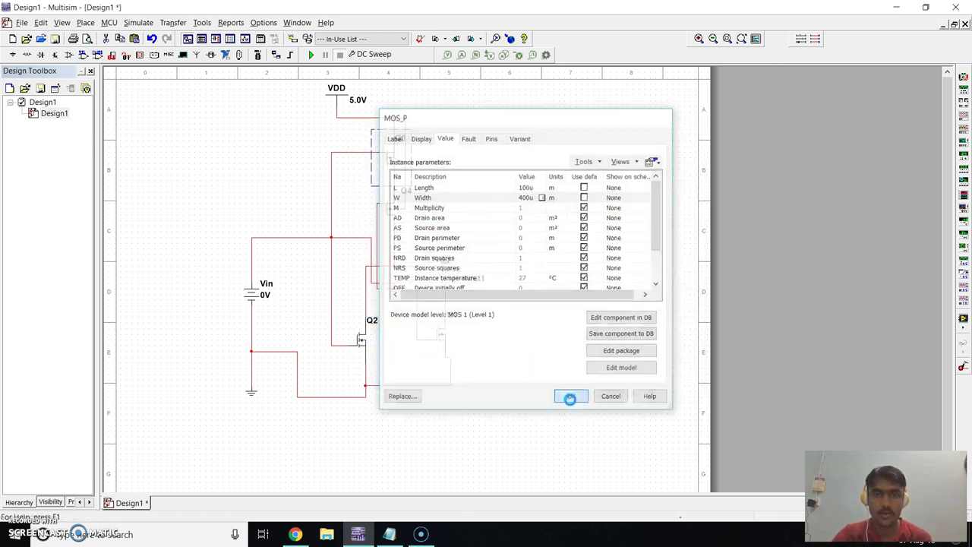
# Set the channel width of PMOS transistor Q4 to 400u in its instance parameters
pyautogui.doubleClick(393, 226)
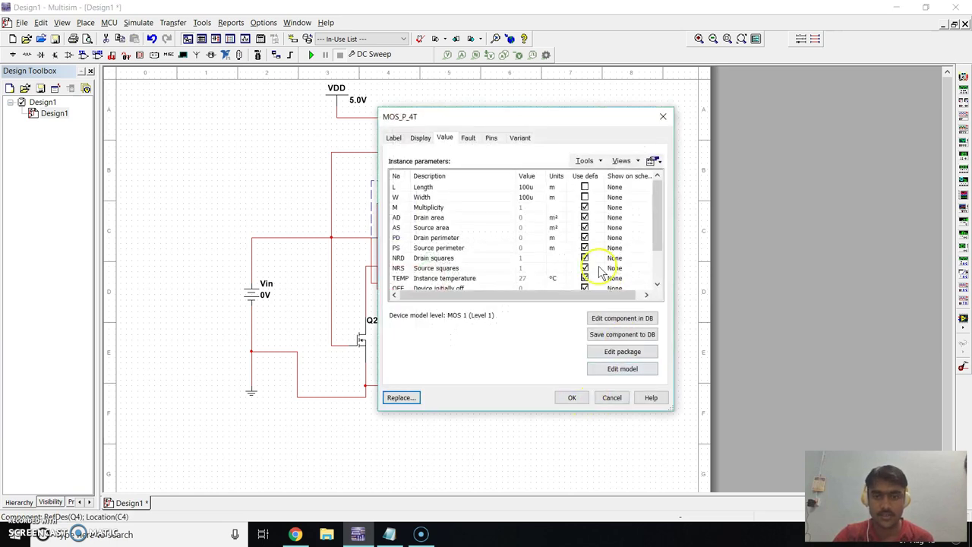
pyautogui.click(524, 198)
pyautogui.click(524, 197)
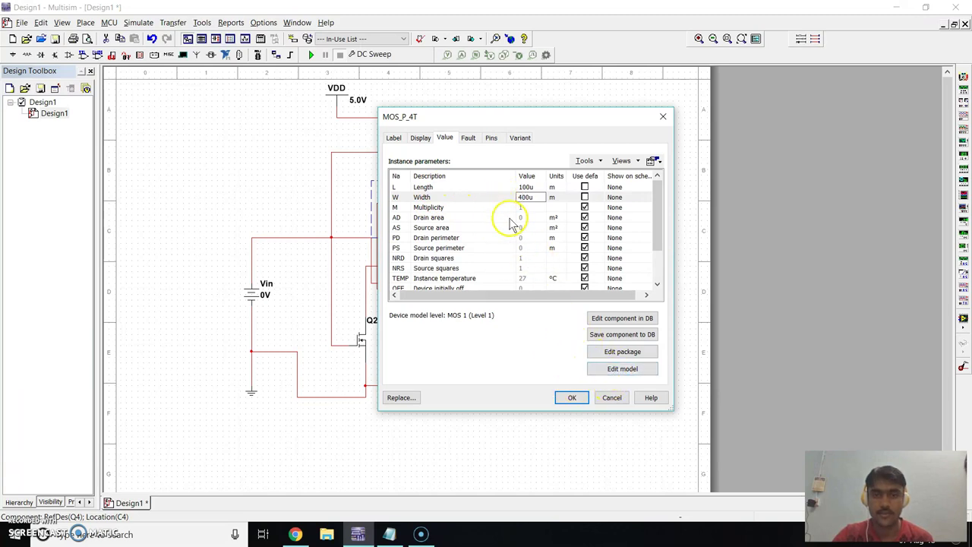
pyautogui.click(498, 210)
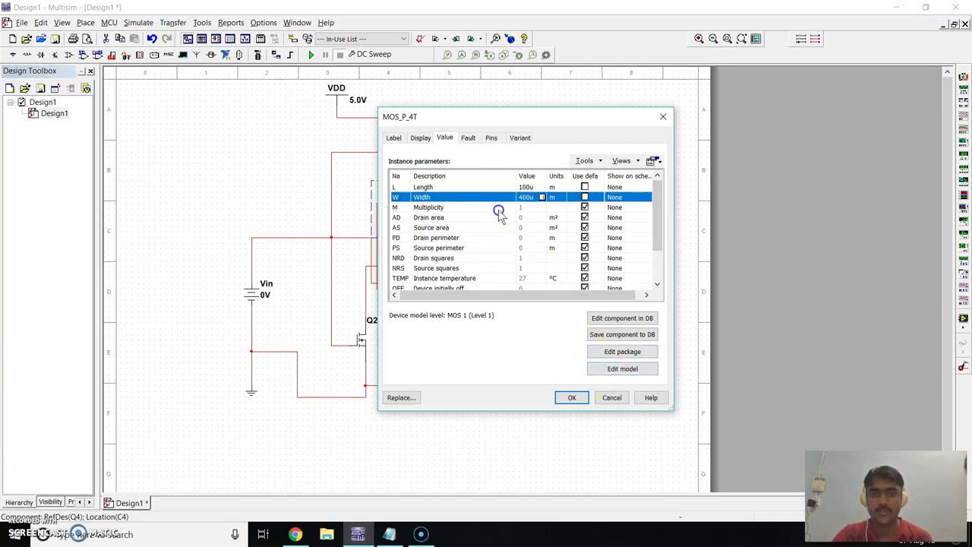
# Open Q4's model for editing and set its transconductance parameter KP to 20e-6
pyautogui.click(622, 368)
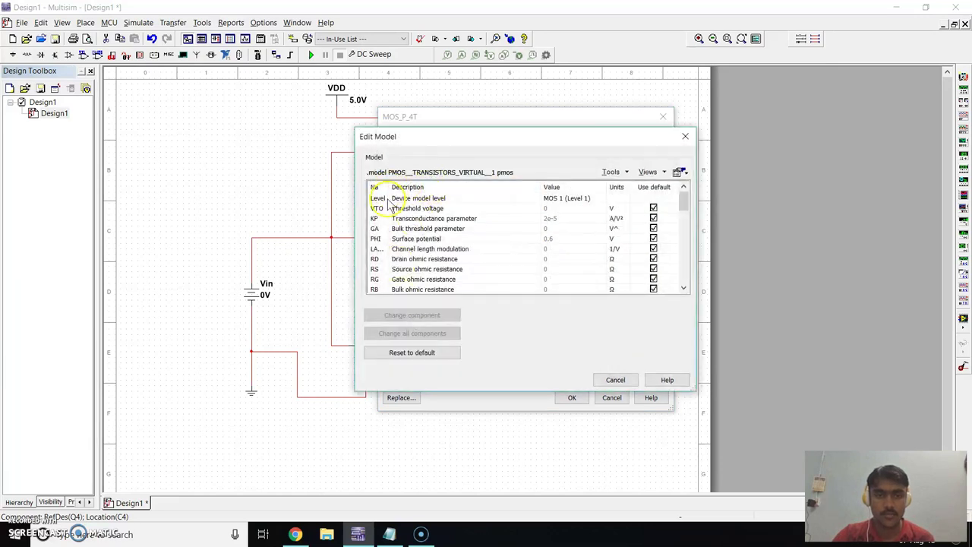
pyautogui.click(426, 215)
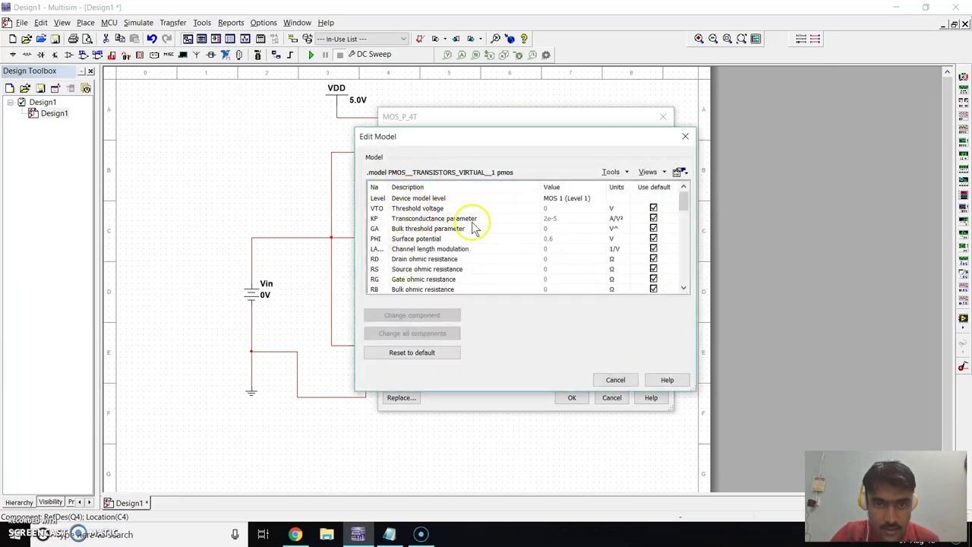
pyautogui.click(547, 219)
pyautogui.click(547, 220)
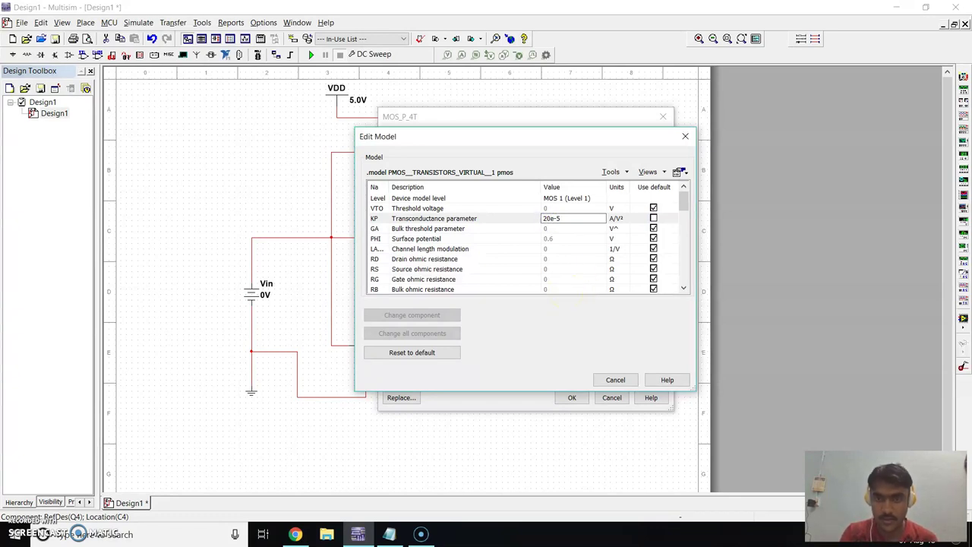
pyautogui.press('BackSpace')
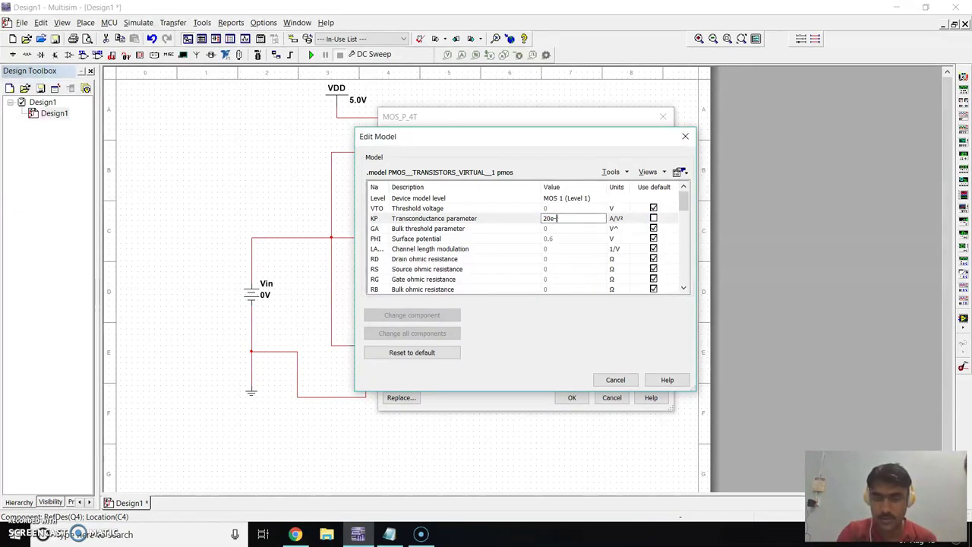
pyautogui.press('Return')
# Set Q4's threshold voltage VTO to -0.7 V, apply the model change to the component, and accept its properties
pyautogui.click(553, 208)
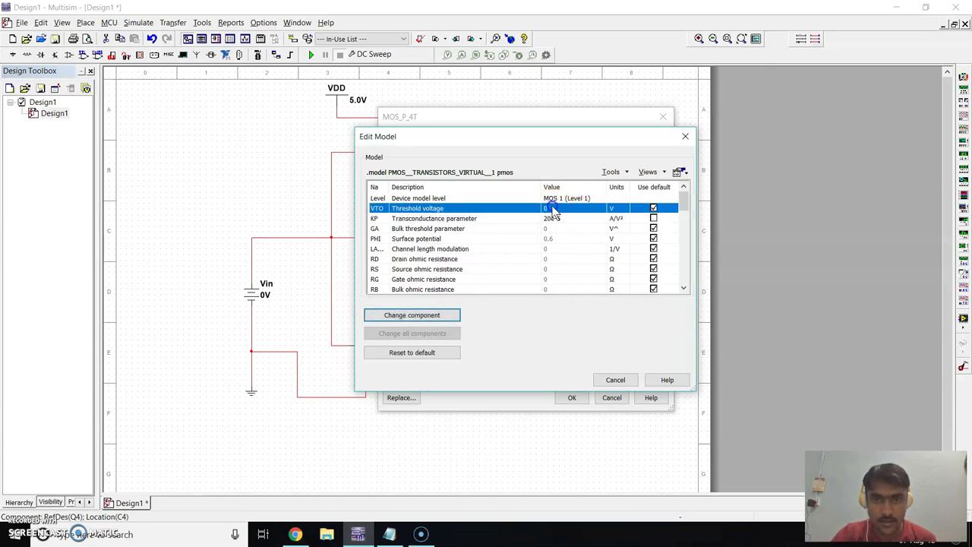
pyautogui.click(552, 209)
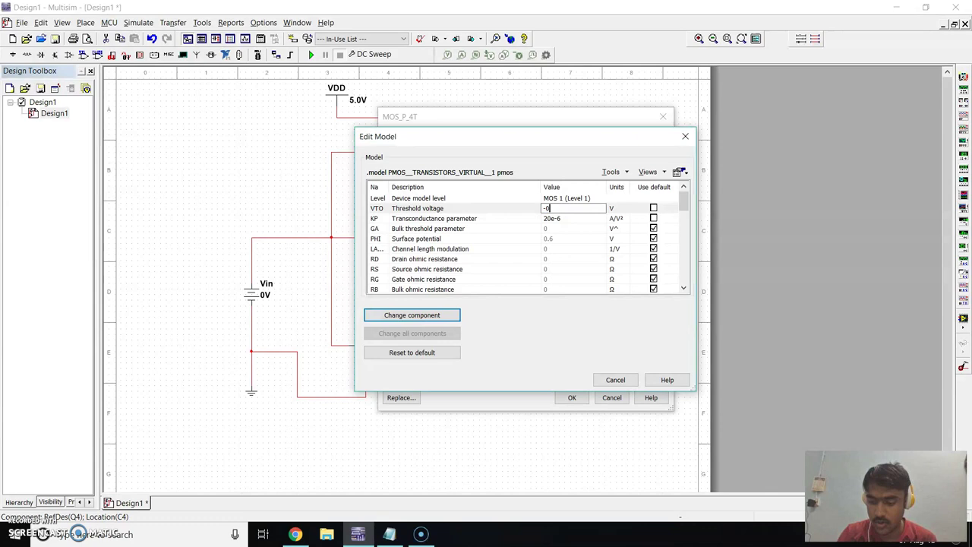
pyautogui.write('-0.7')
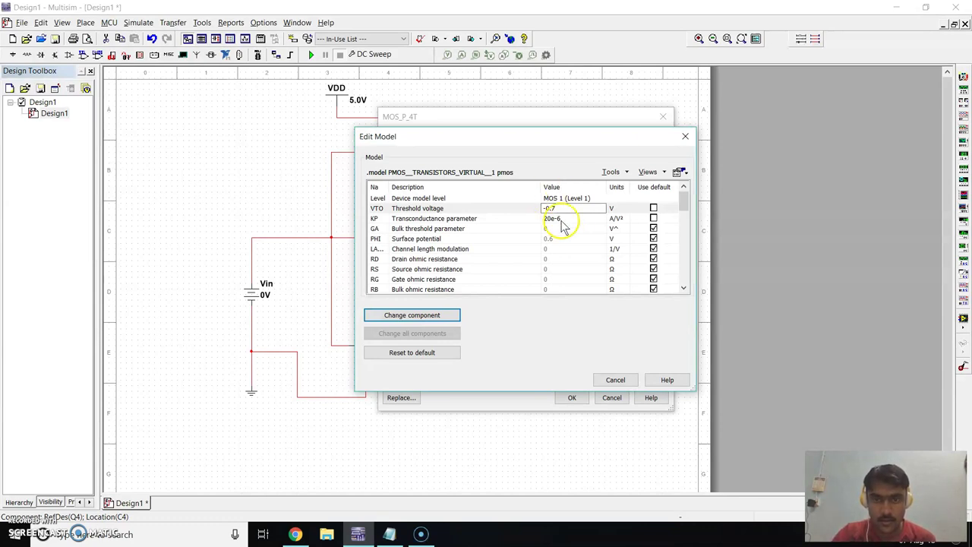
pyautogui.click(432, 316)
pyautogui.click(573, 398)
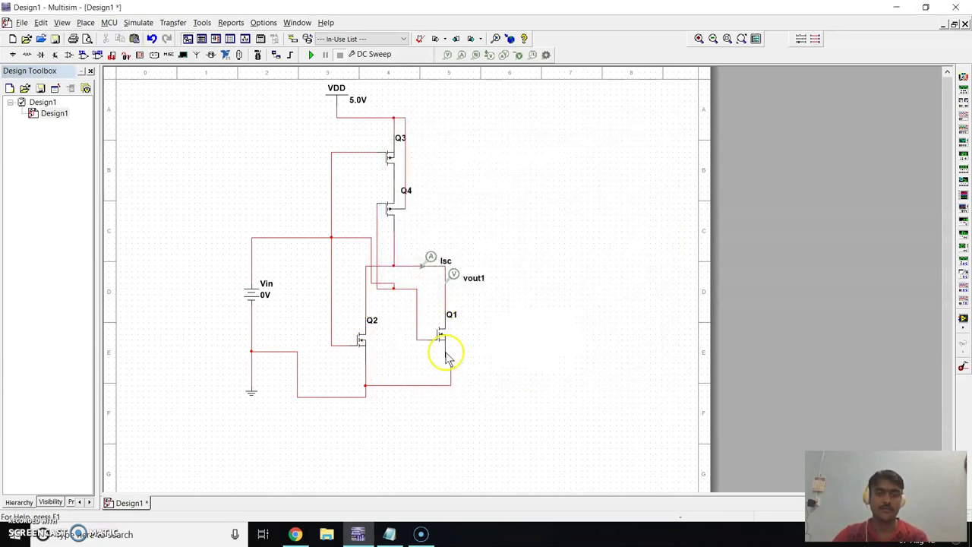
# Switch to Notepad to check the (W/L)n specification, and return to the Multisim schematic
pyautogui.click(388, 532)
pyautogui.click(499, 128)
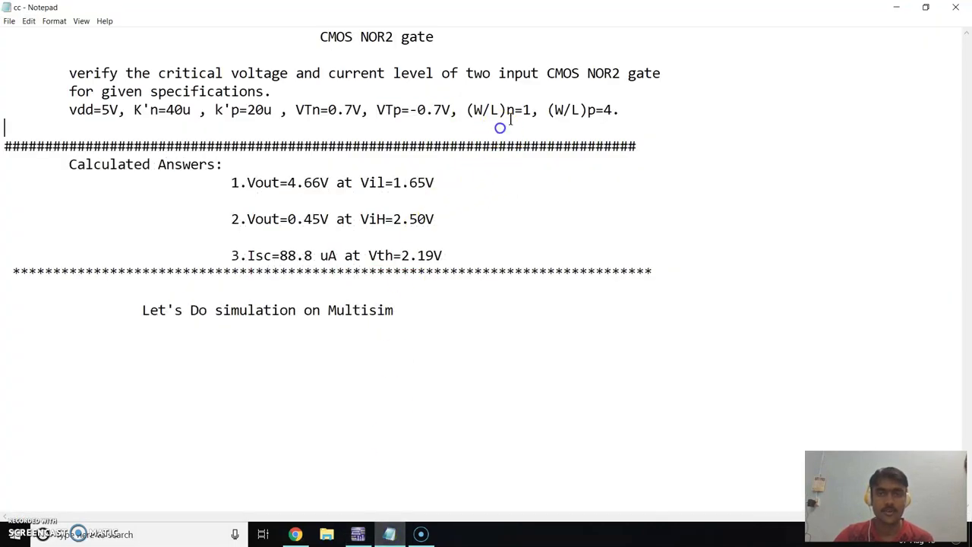
pyautogui.moveTo(547, 109); pyautogui.dragTo(466, 107)
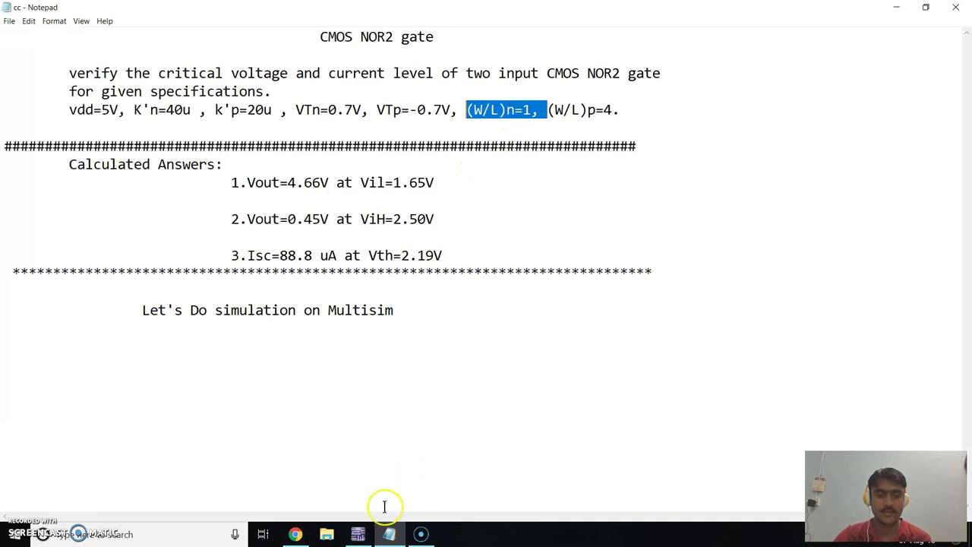
pyautogui.click(359, 533)
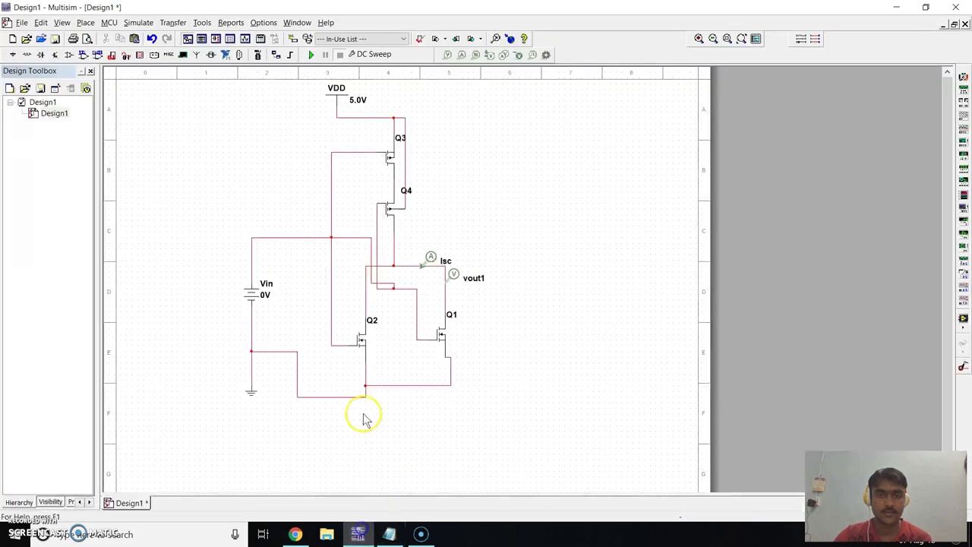
# Open the instance parameters of NMOS transistor Q2, check the K'n and VTn specifications in Notepad, and return to Multisim
pyautogui.doubleClick(362, 340)
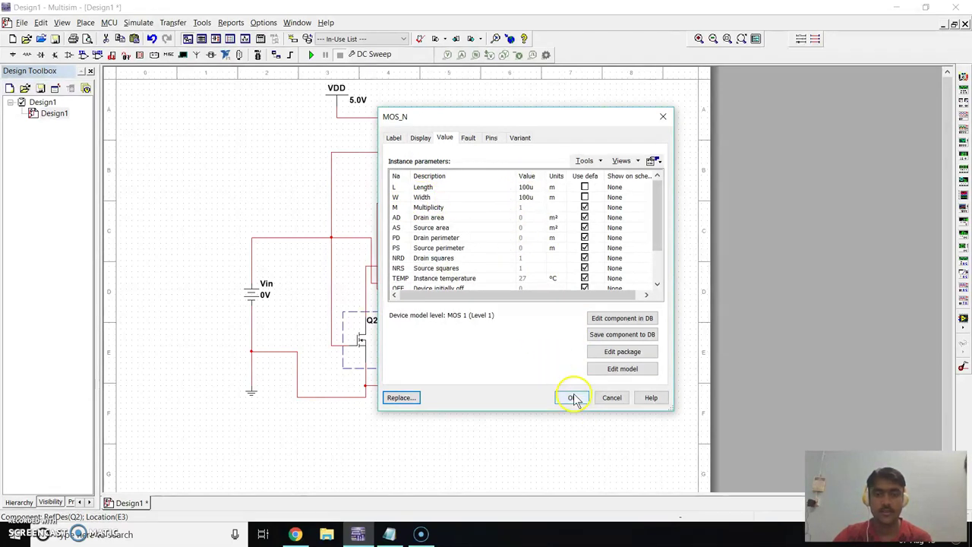
pyautogui.click(389, 534)
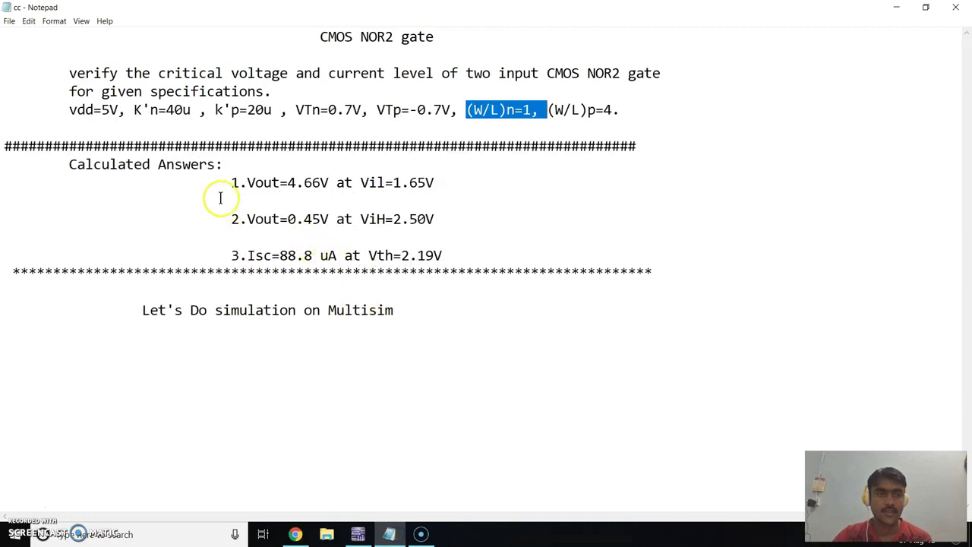
pyautogui.moveTo(134, 109); pyautogui.dragTo(187, 111)
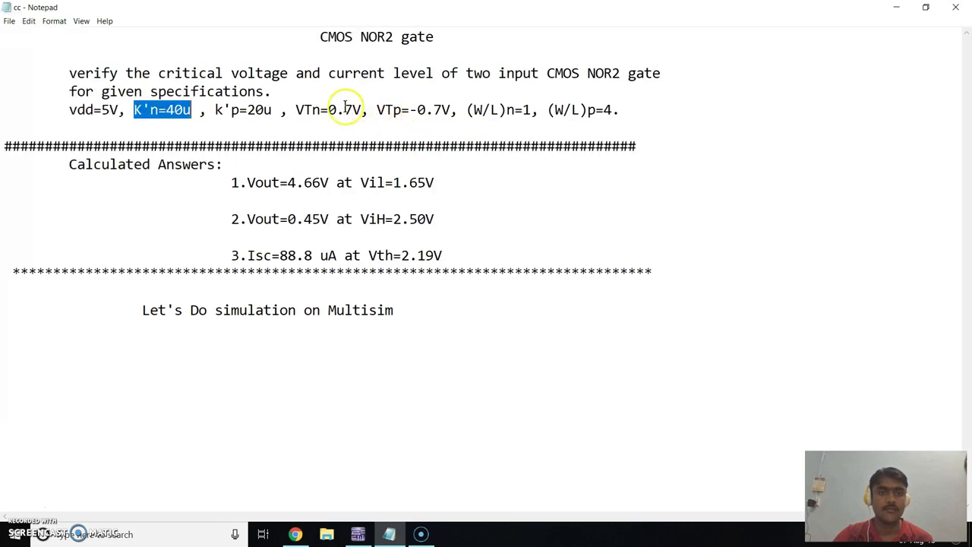
pyautogui.moveTo(295, 109); pyautogui.dragTo(346, 110)
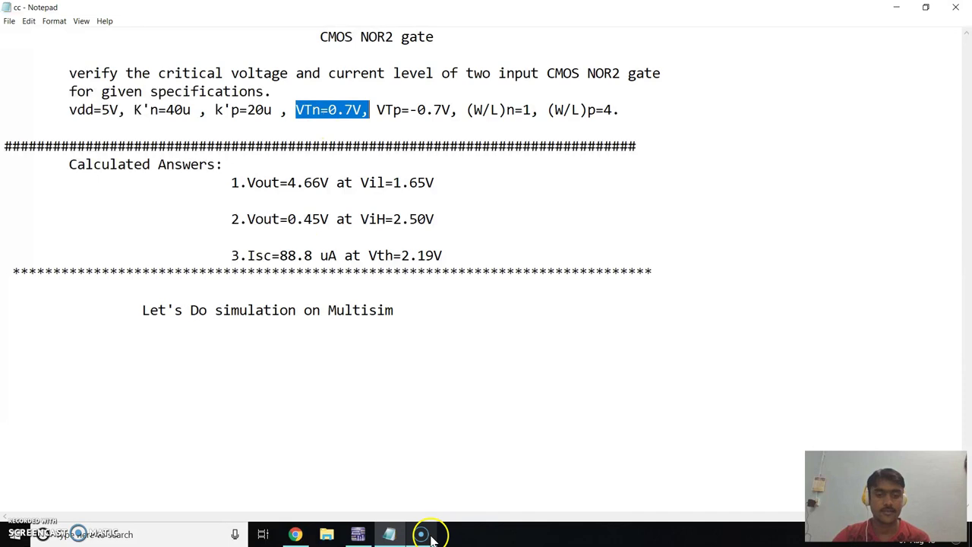
pyautogui.click(359, 536)
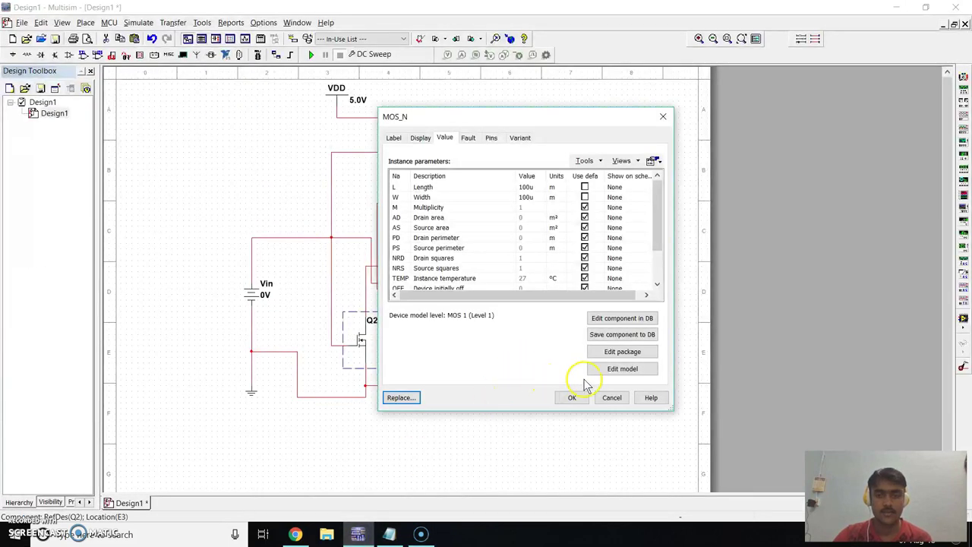
# Open Q2's NMOS model for editing and set its transconductance parameter KP to 40e-6
pyautogui.click(609, 370)
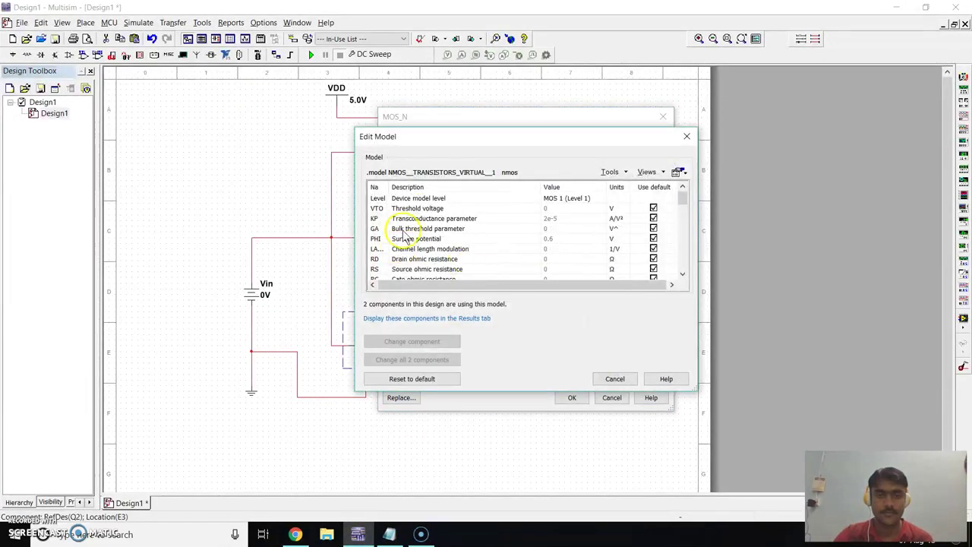
pyautogui.click(546, 219)
pyautogui.click(548, 219)
pyautogui.click(547, 219)
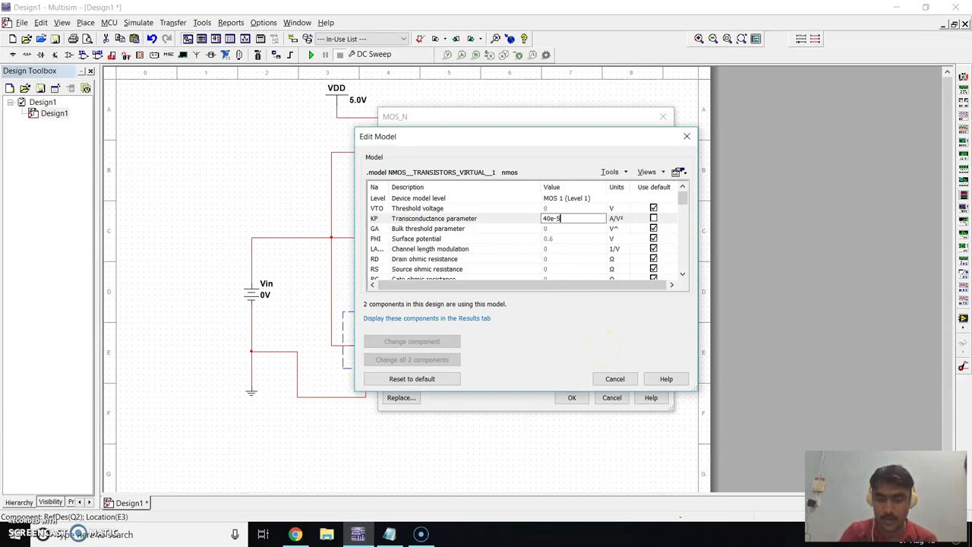
pyautogui.write('40e-6')
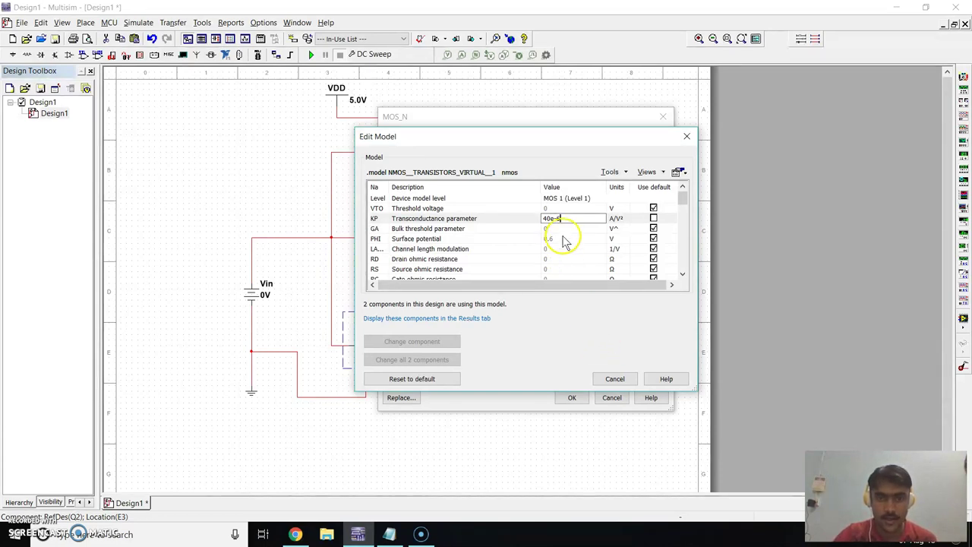
# Set Q2's threshold voltage VTO to 0.7 V, apply the model change to this component only, and accept its properties
pyautogui.click(550, 209)
pyautogui.click(550, 209)
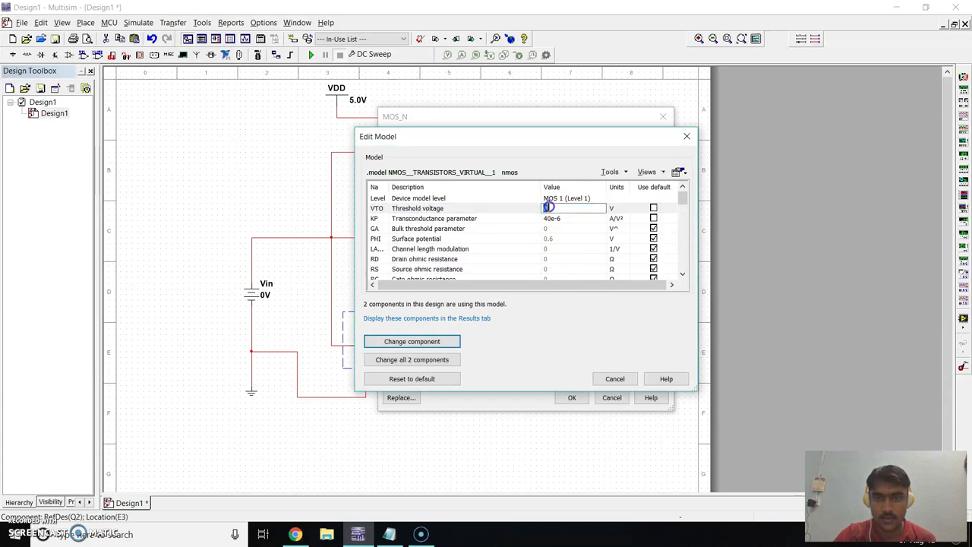
pyautogui.write('0.7')
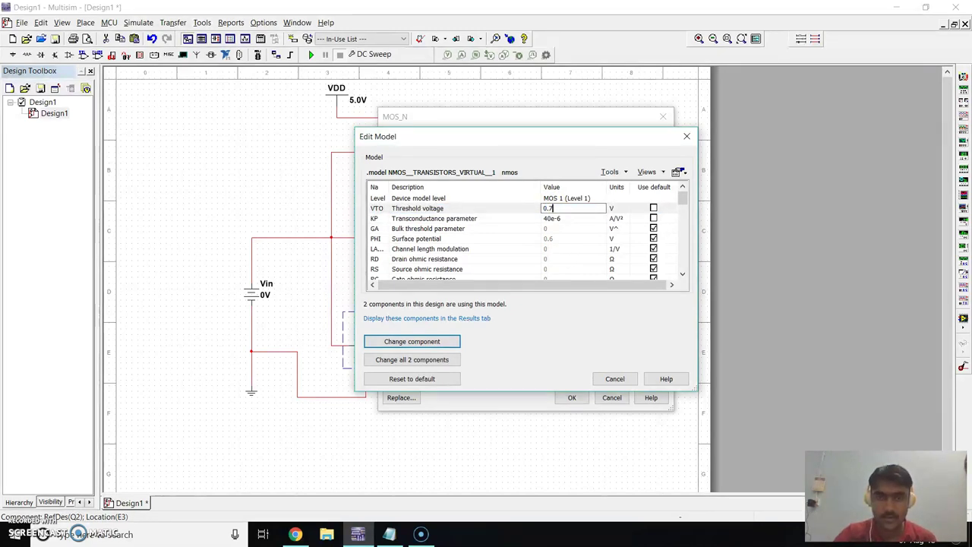
pyautogui.click(427, 343)
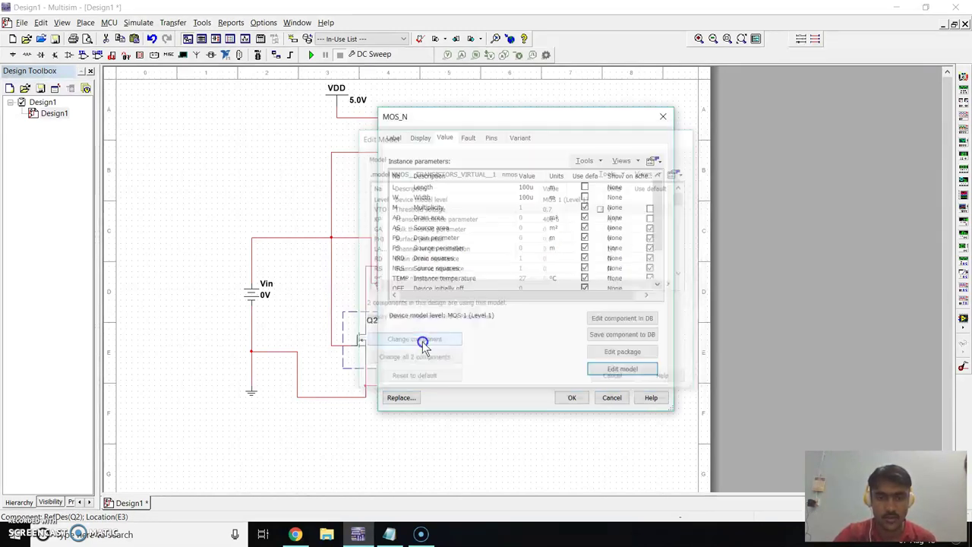
pyautogui.click(574, 399)
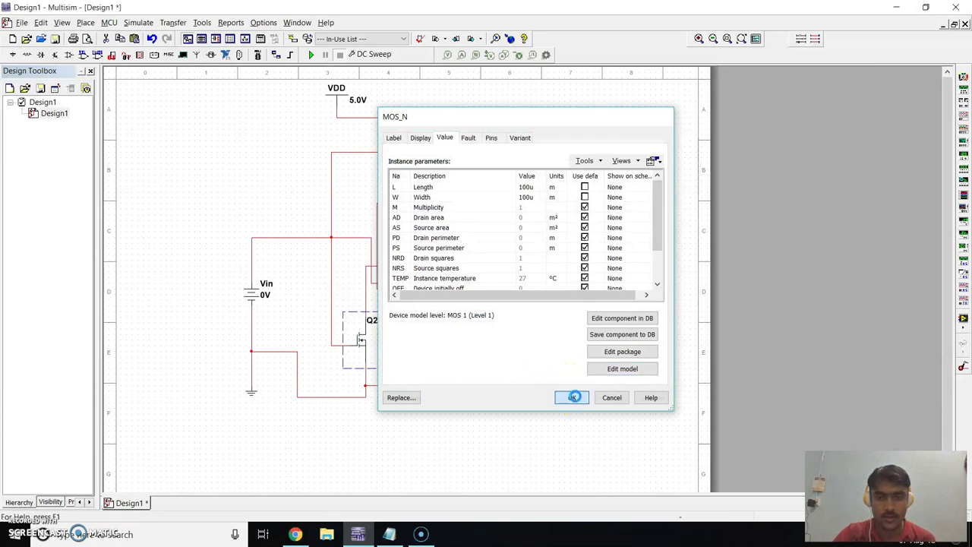
# Open NMOS transistor Q1's model for editing and set its transconductance parameter KP to 40e-6
pyautogui.click(443, 328)
pyautogui.doubleClick(441, 329)
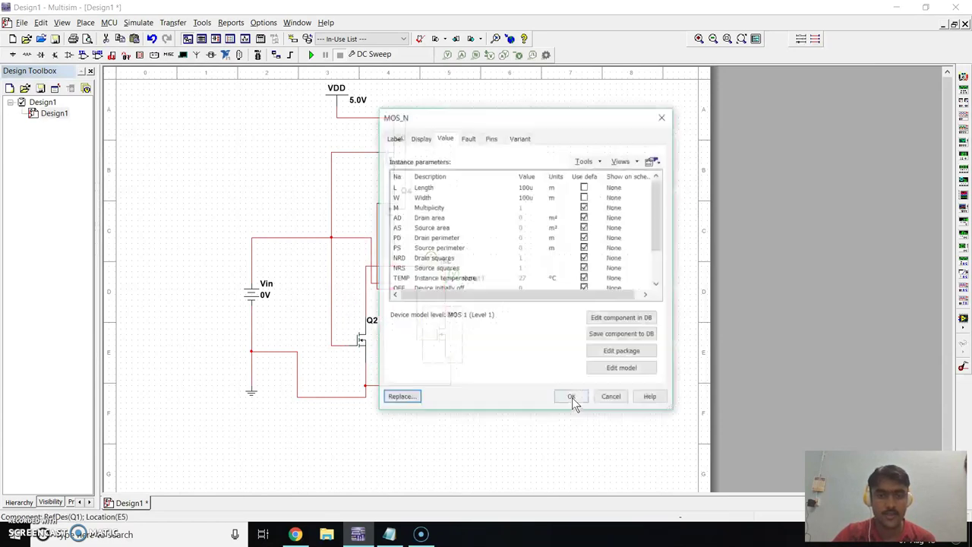
pyautogui.click(620, 374)
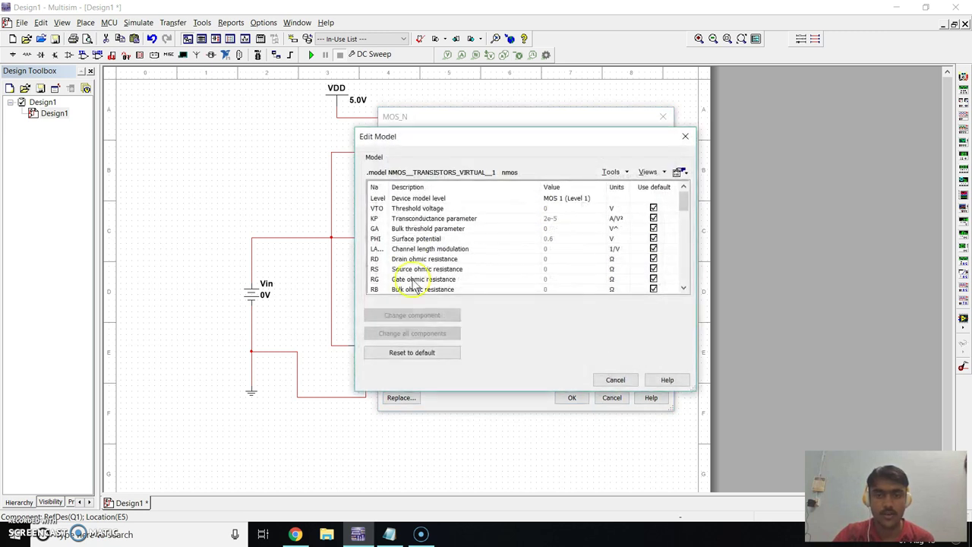
pyautogui.click(549, 220)
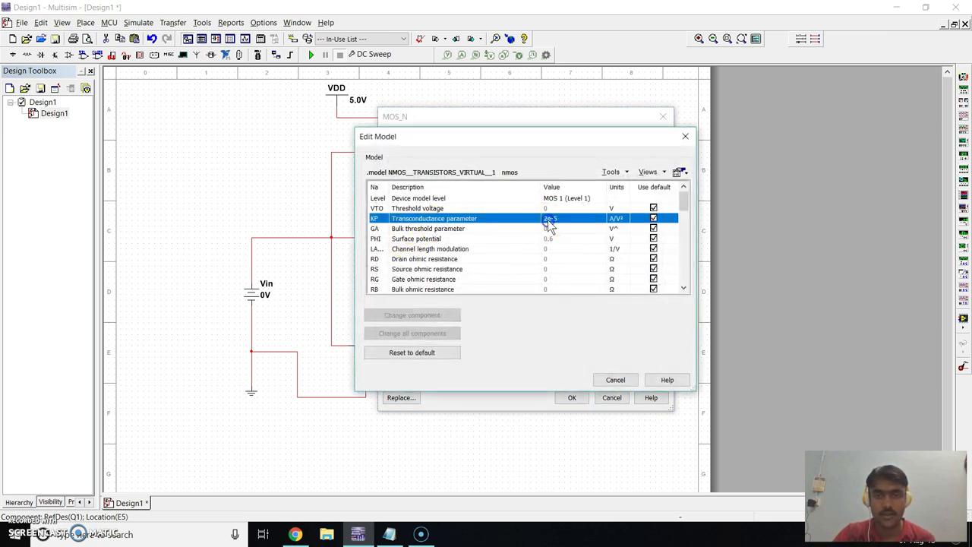
pyautogui.click(551, 218)
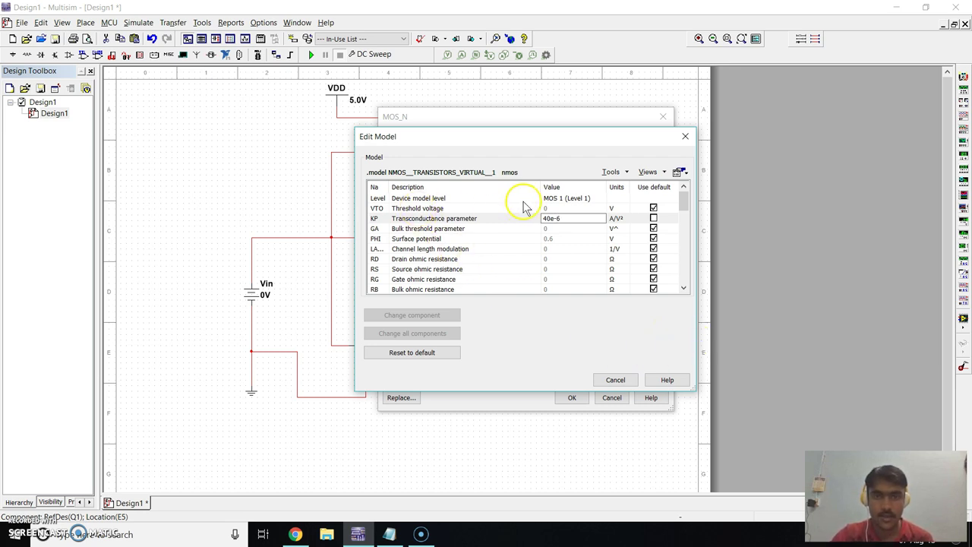
# Set Q1's threshold voltage VTO to 0.7 V, apply the model change to the component, and accept its properties
pyautogui.click(550, 210)
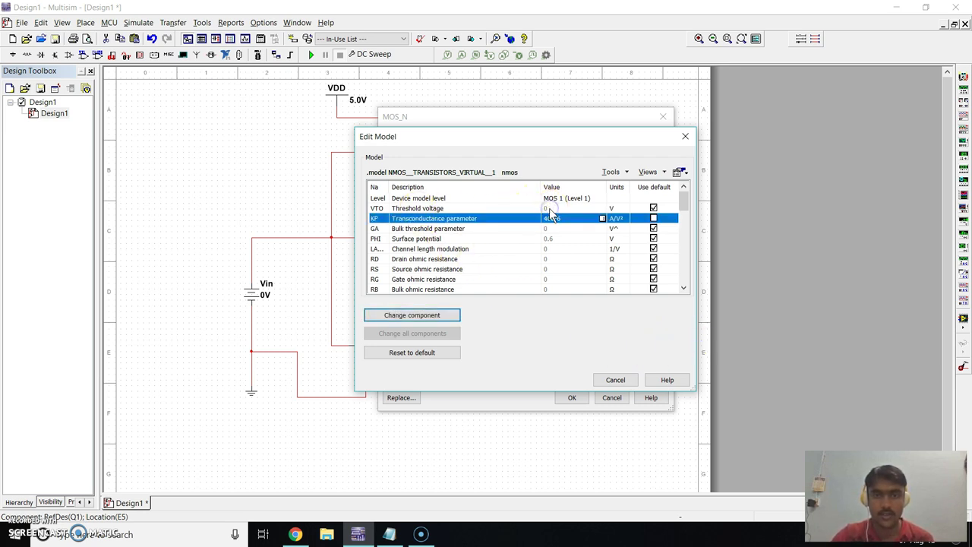
pyautogui.click(550, 210)
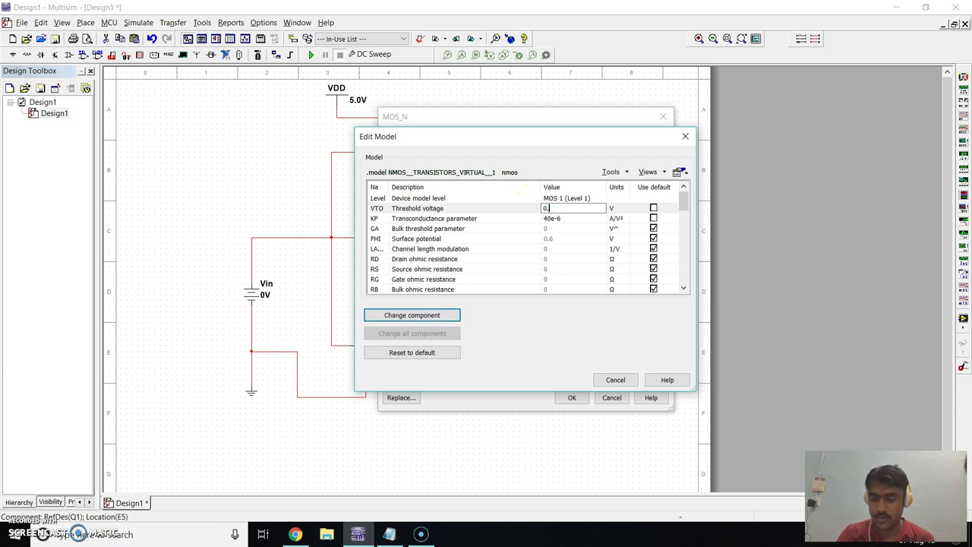
pyautogui.click(448, 316)
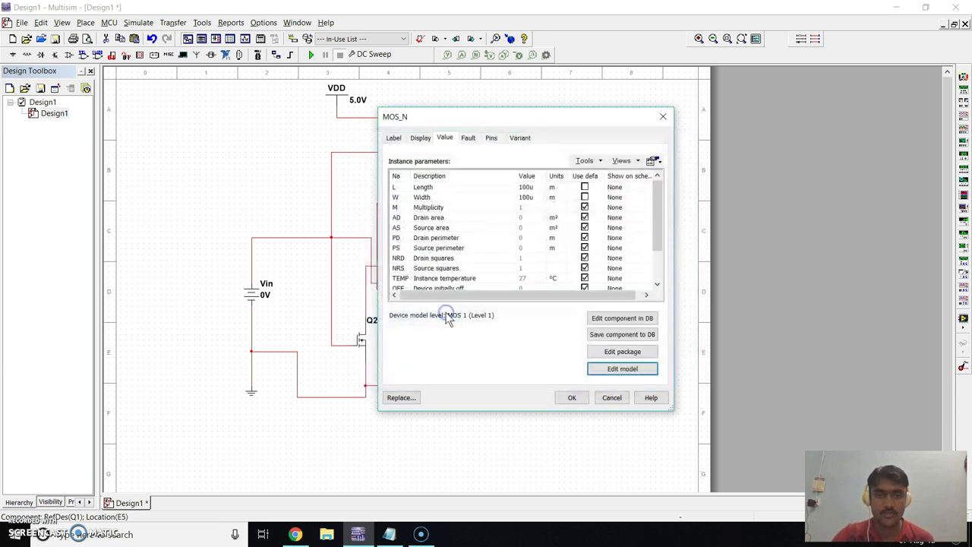
pyautogui.click(575, 398)
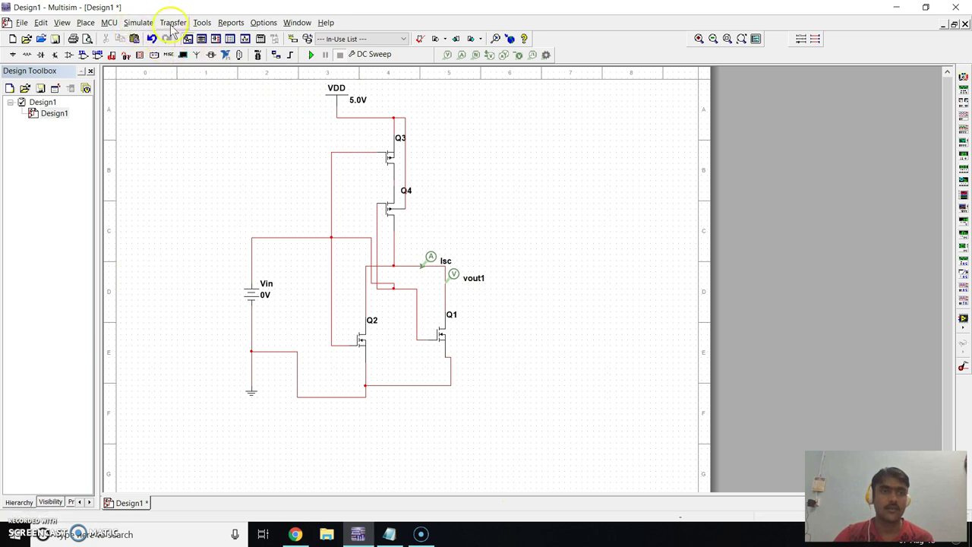
# Run the DC Sweep analysis on source VIN from 0 to 5 V with a 0.01 V increment
pyautogui.click(143, 23)
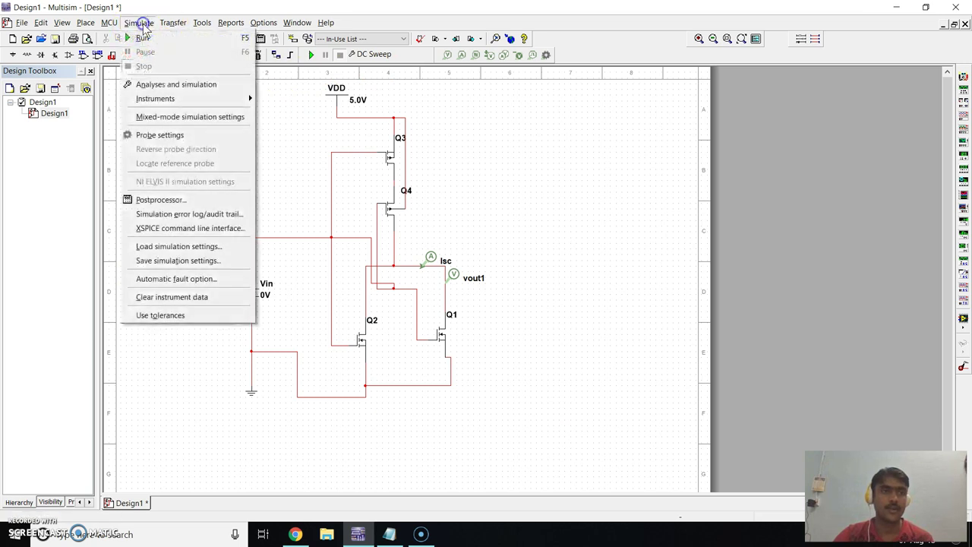
pyautogui.click(175, 85)
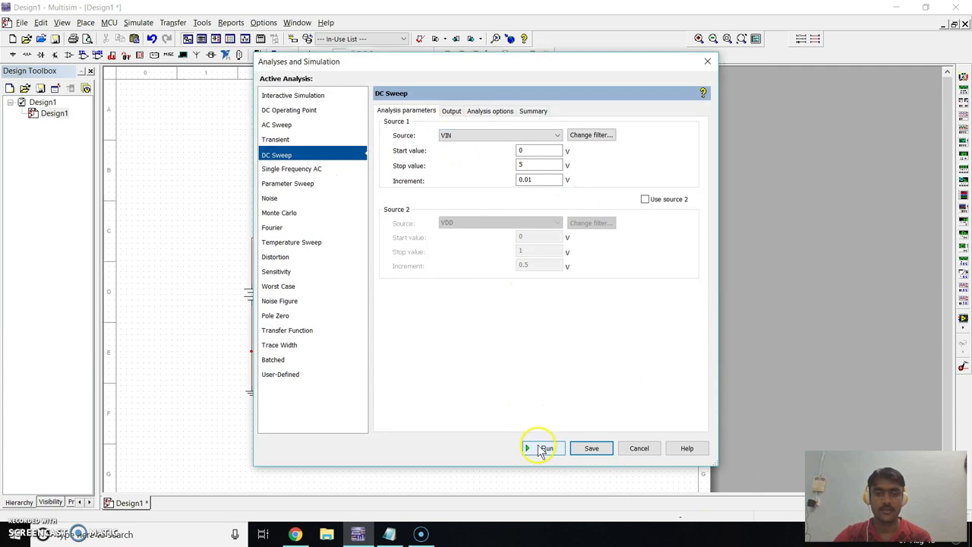
pyautogui.click(543, 448)
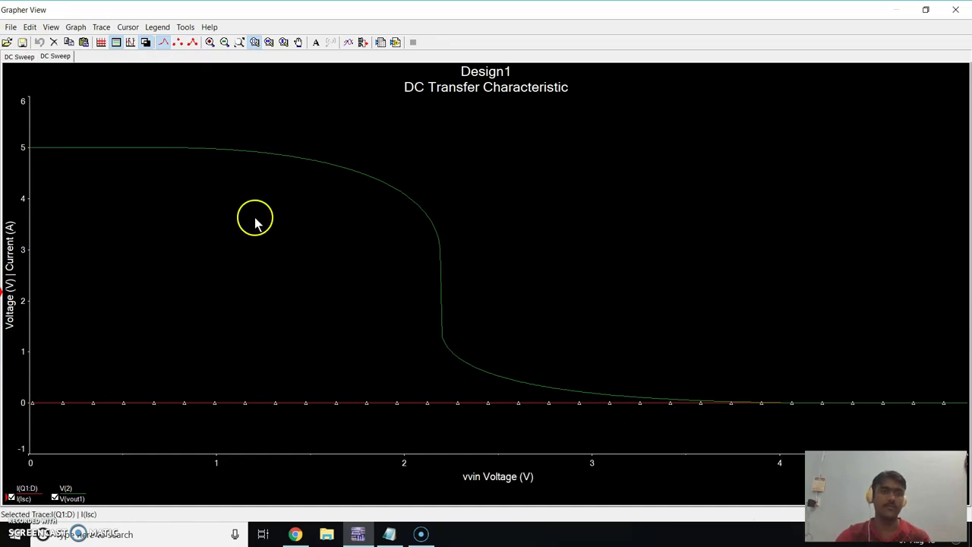
# Show the cursors on the DC transfer characteristic, move cursor 1 to about 0.15 V, and place the readout window clear of the curve
pyautogui.click(128, 28)
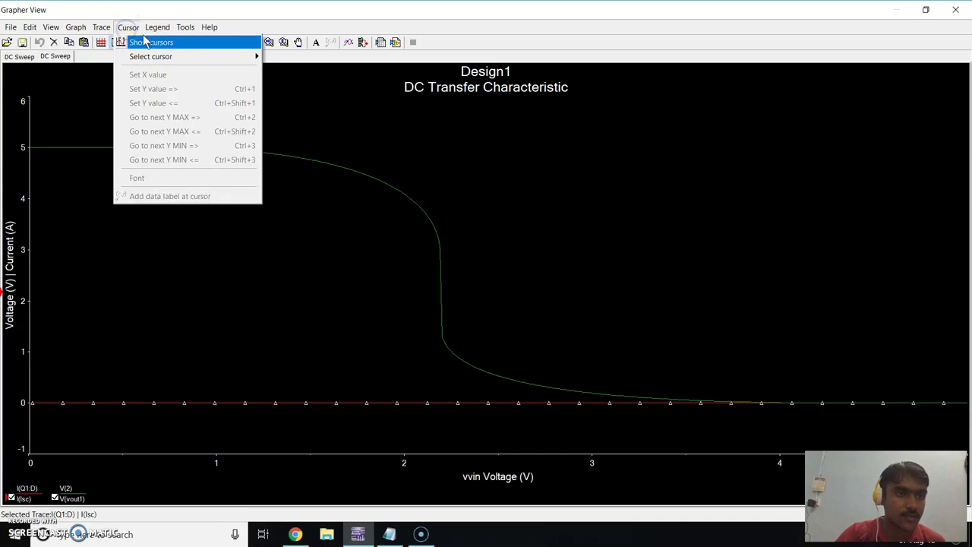
pyautogui.click(151, 43)
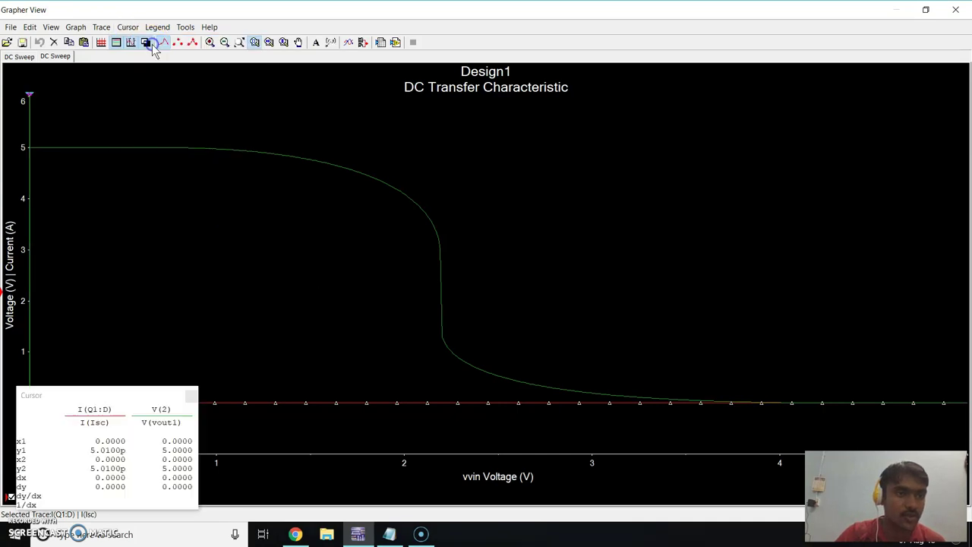
pyautogui.moveTo(32, 93)
pyautogui.mouseDown()
pyautogui.moveTo(59, 97)
pyautogui.moveTo(27, 95)
pyautogui.mouseUp()
pyautogui.click(32, 97)
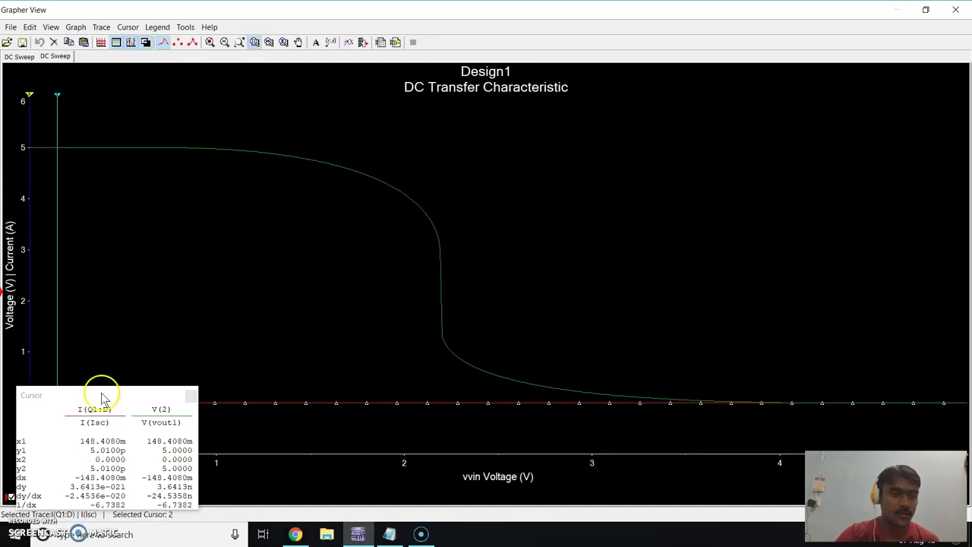
pyautogui.moveTo(98, 396)
pyautogui.mouseDown()
pyautogui.moveTo(382, 322)
pyautogui.moveTo(666, 184)
pyautogui.mouseUp()
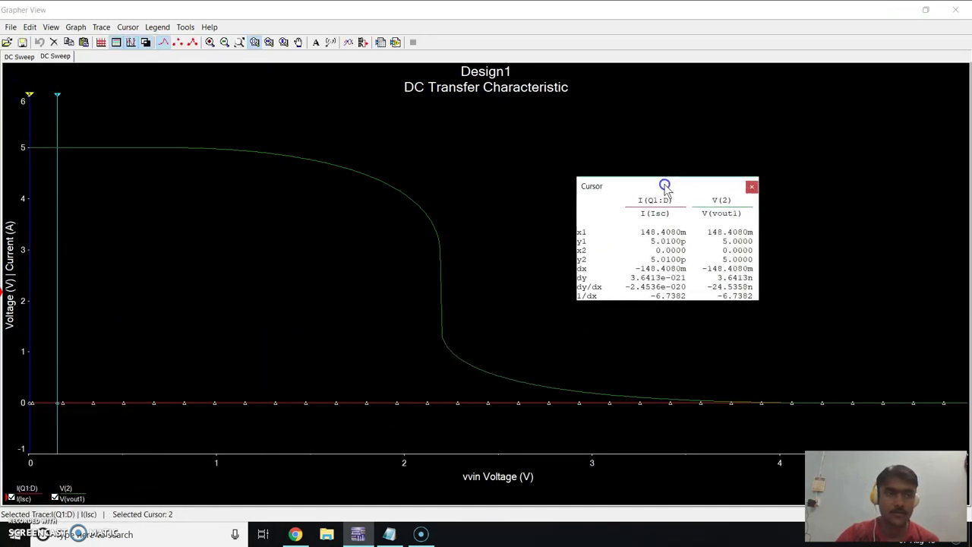
# Check the calculated Vil in Notepad, return to the Grapher, and place cursor 1 at about 1.66 V on the input axis
pyautogui.click(388, 535)
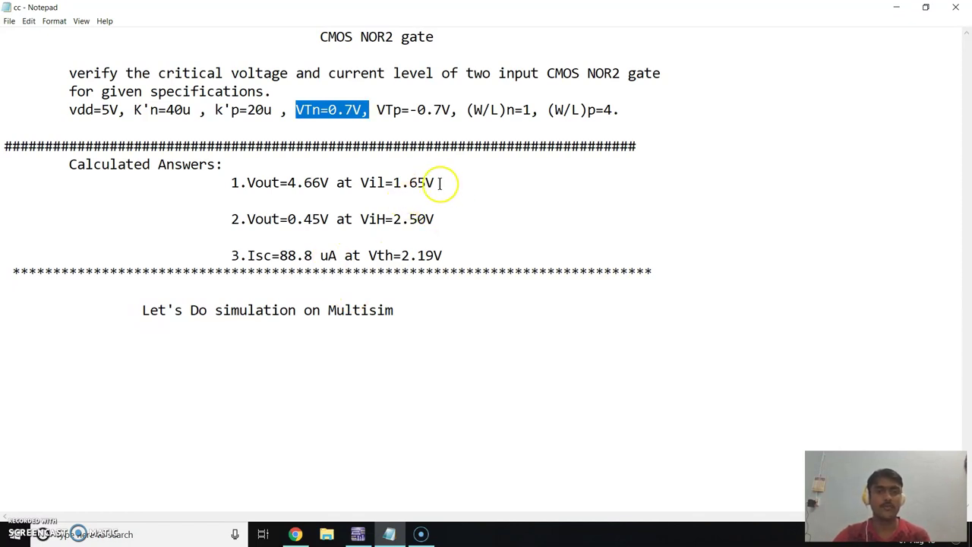
pyautogui.moveTo(439, 182); pyautogui.dragTo(367, 174)
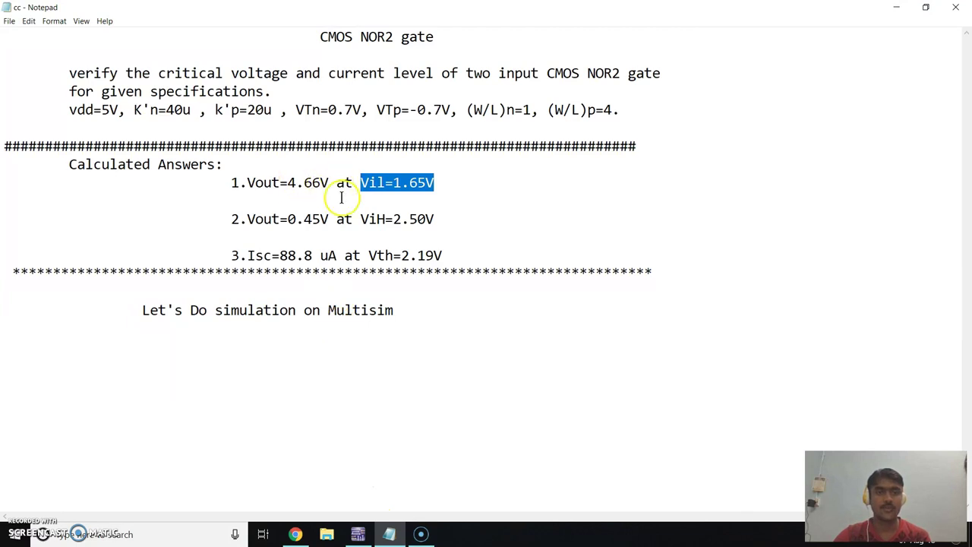
pyautogui.click(358, 532)
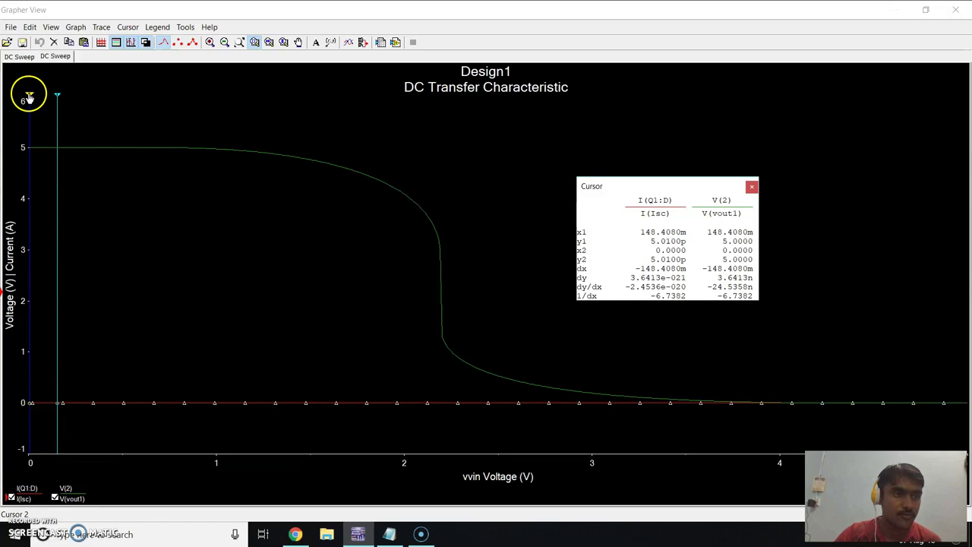
pyautogui.moveTo(58, 96); pyautogui.dragTo(87, 108)
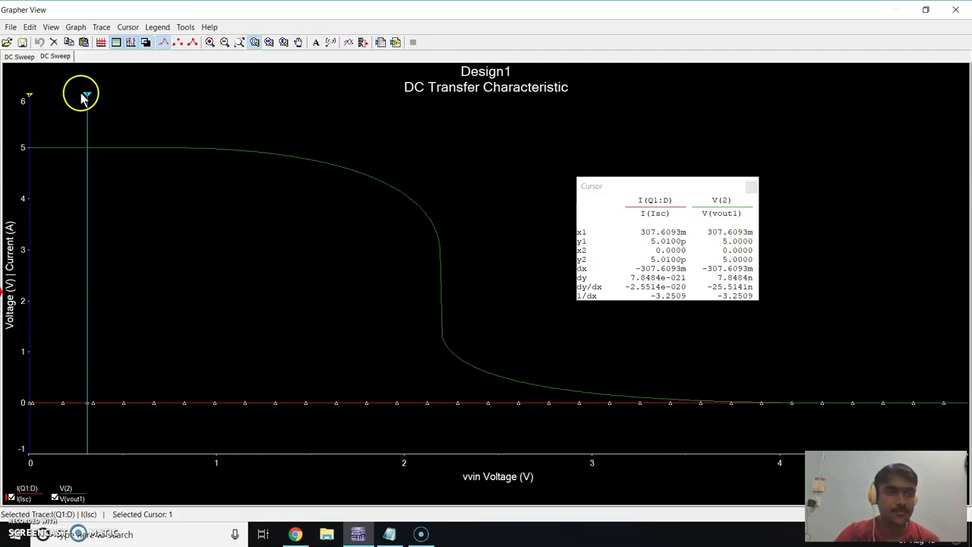
pyautogui.moveTo(87, 99); pyautogui.dragTo(341, 369)
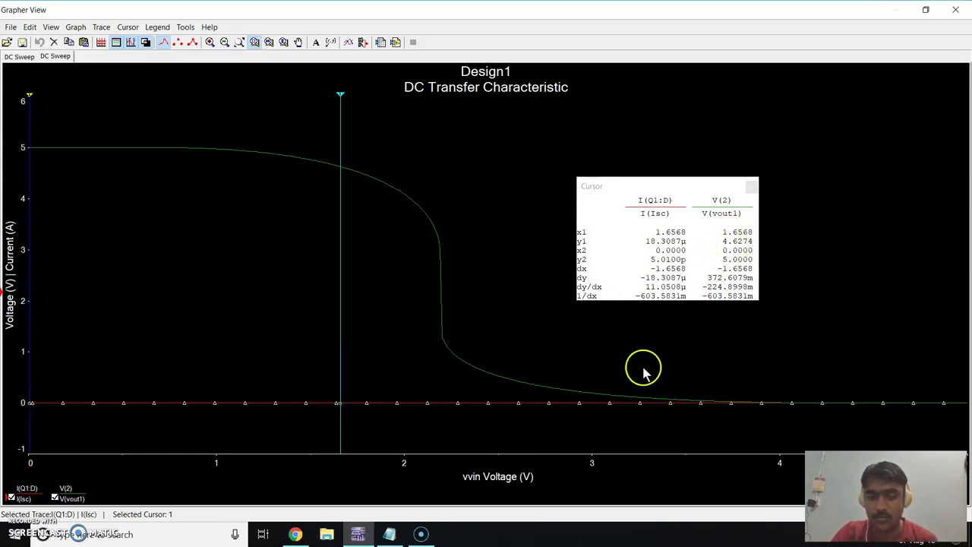
# Switch to Notepad to compare the calculated Vout at Vil, and check the calculated Vout and ViH on the second line
pyautogui.click(389, 534)
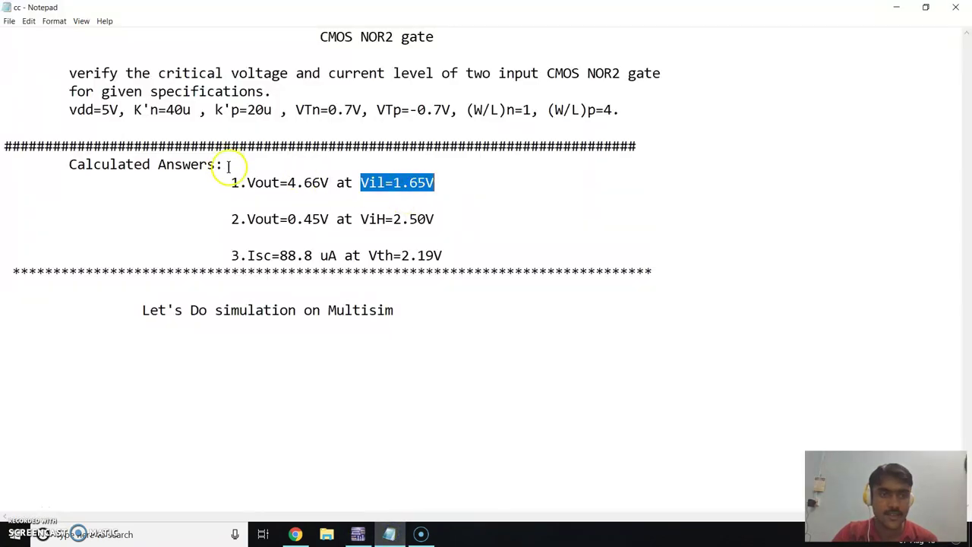
pyautogui.moveTo(229, 183); pyautogui.dragTo(439, 182)
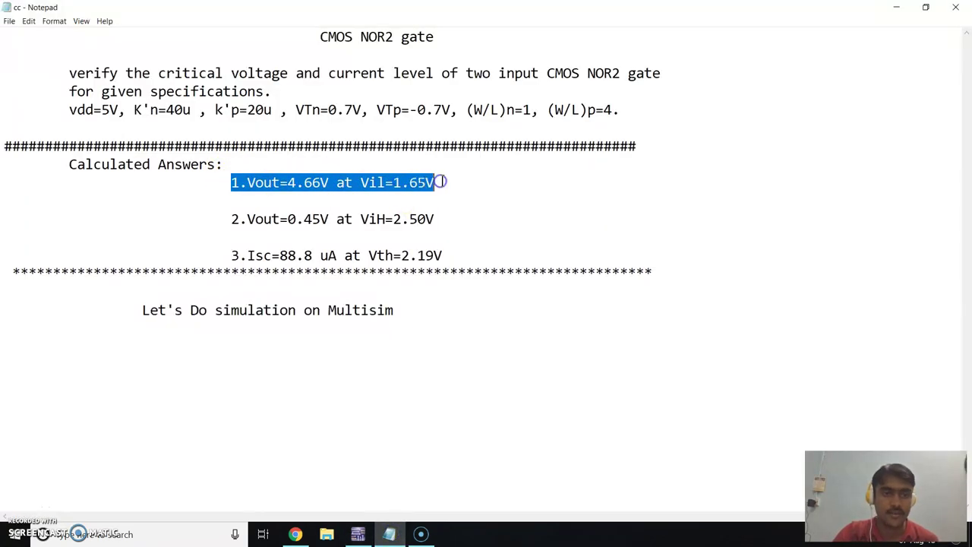
pyautogui.click(450, 228)
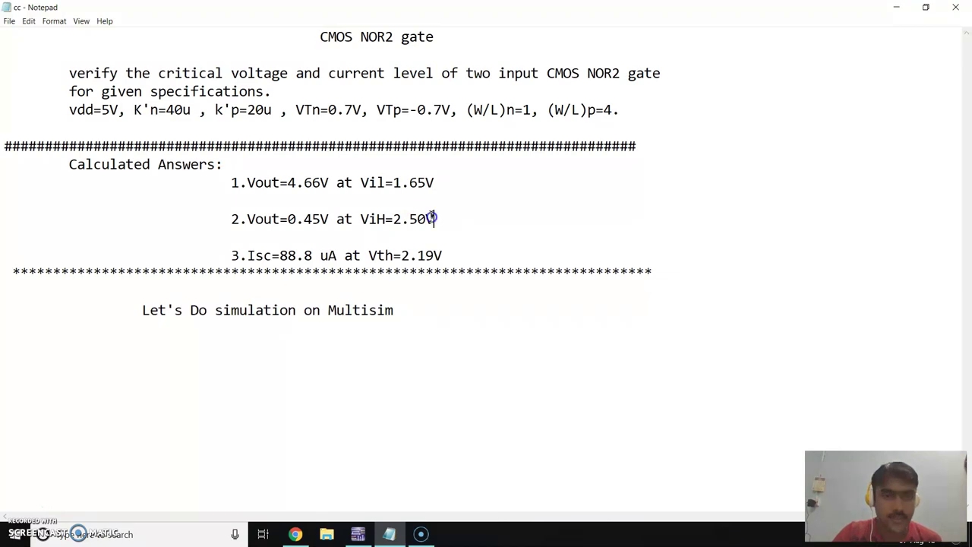
pyautogui.moveTo(432, 218); pyautogui.dragTo(268, 220)
pyautogui.moveTo(448, 218); pyautogui.dragTo(422, 219)
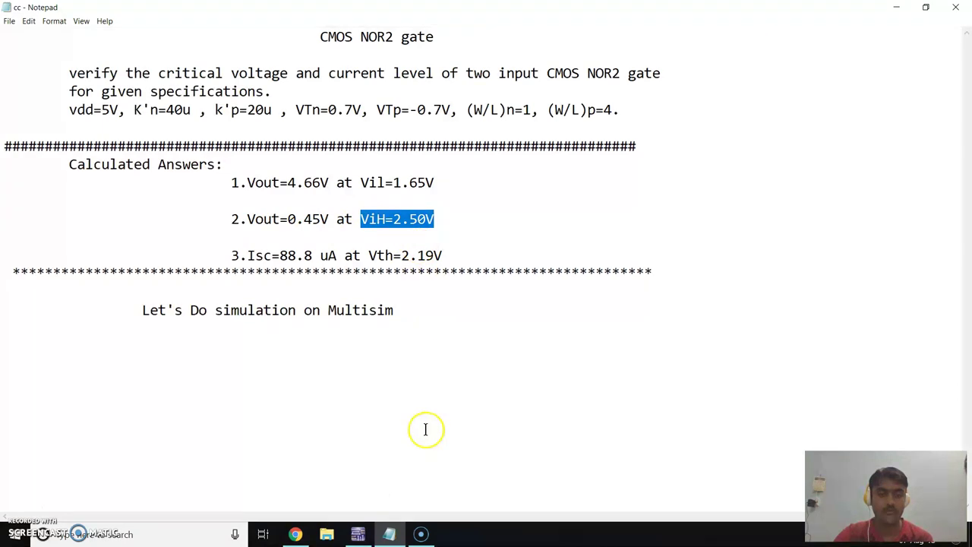
# Return to the Grapher, place cursor 1 at about 2.51 V, and compare the output with the calculated Vout at ViH in Notepad
pyautogui.click(386, 534)
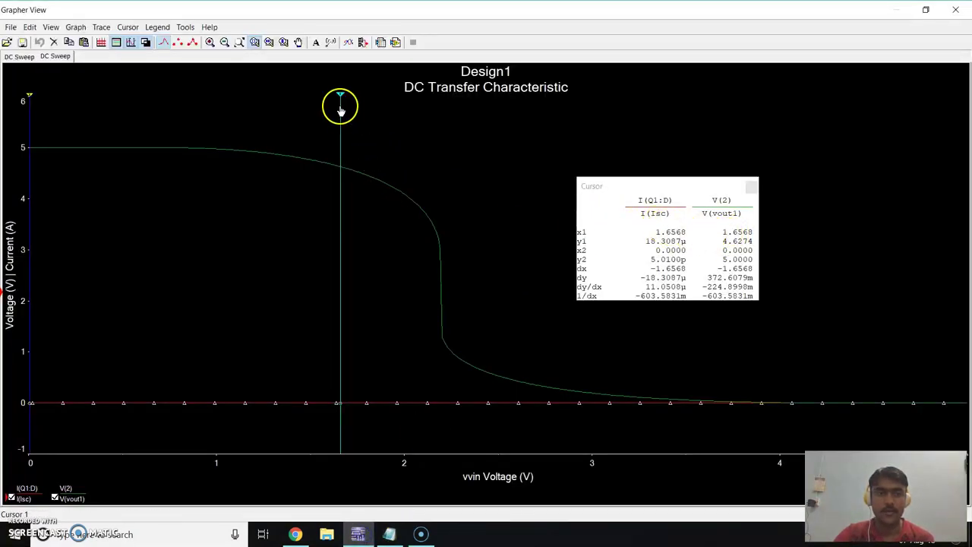
pyautogui.moveTo(341, 95); pyautogui.dragTo(501, 435)
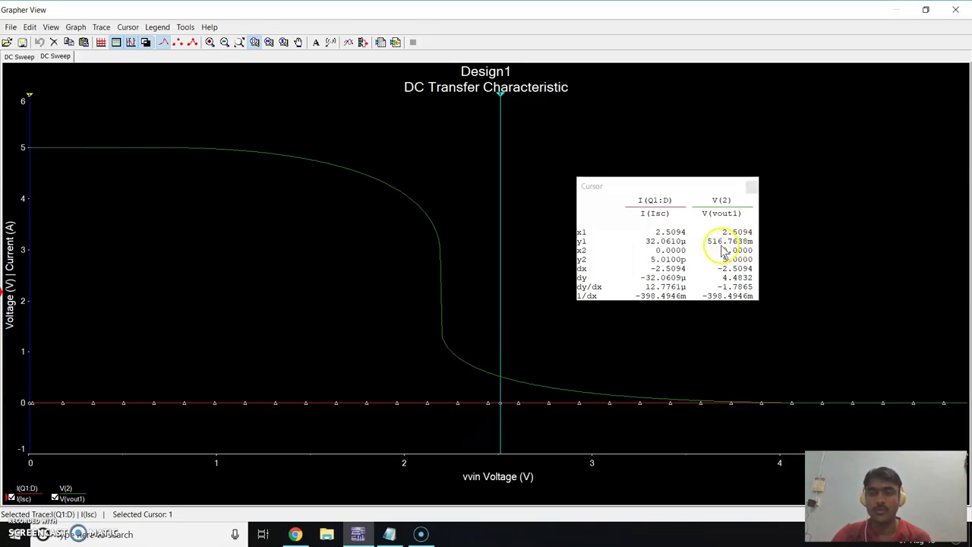
pyautogui.click(392, 535)
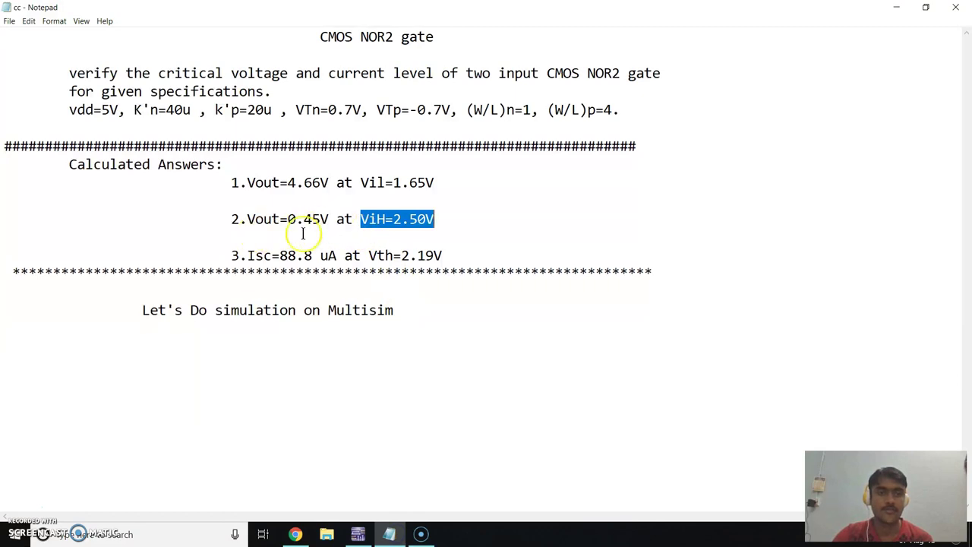
pyautogui.moveTo(443, 224); pyautogui.dragTo(336, 230)
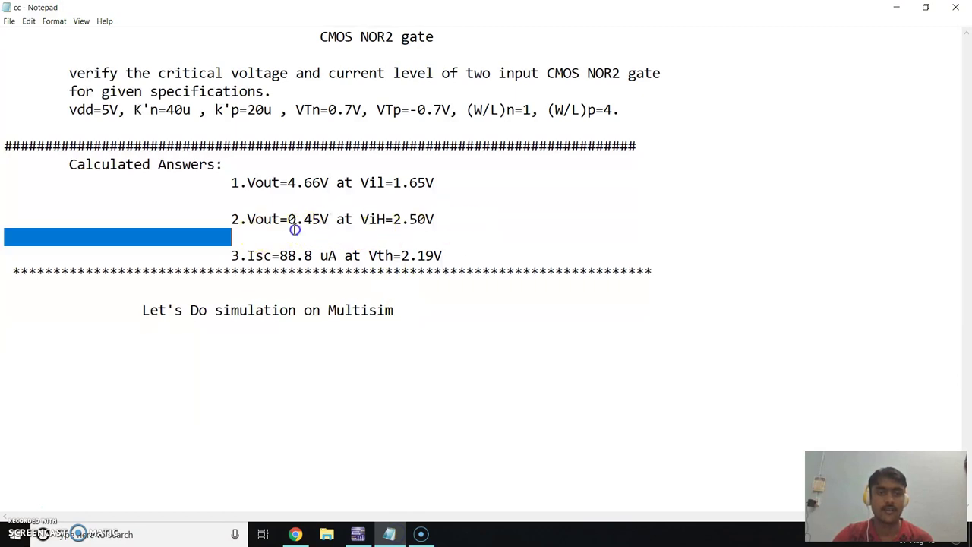
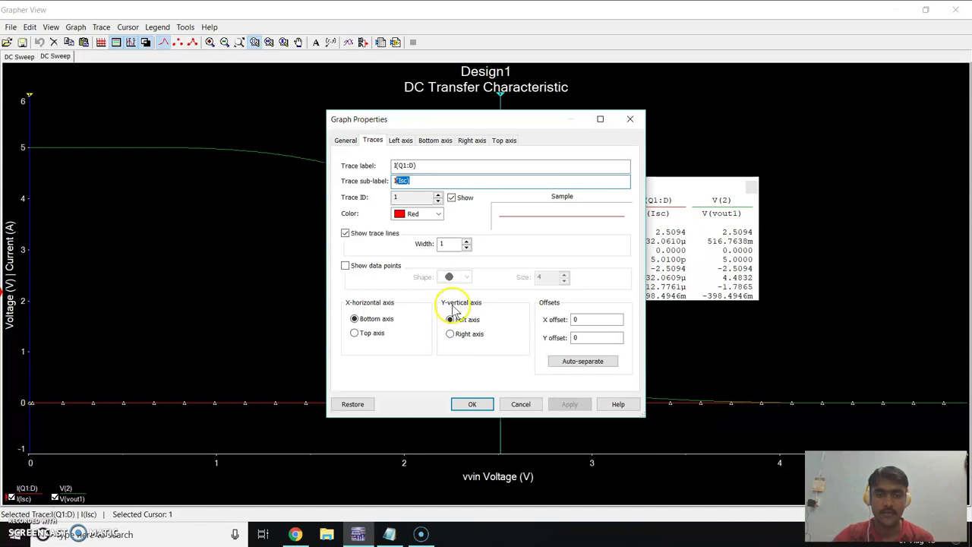
# Assign the I(Isc) trace to the right vertical axis, and check the axis assignment of trace 2, V(vout1)
pyautogui.click(451, 336)
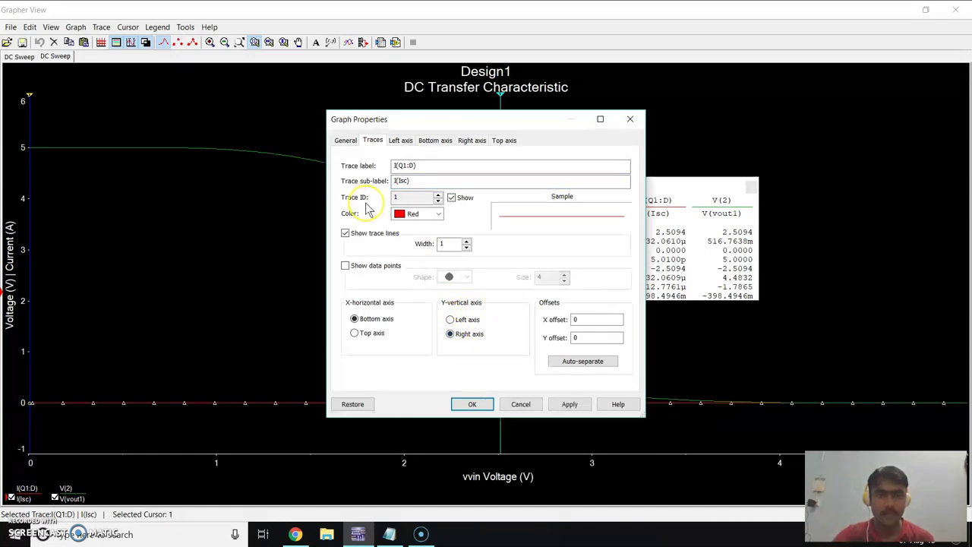
pyautogui.click(438, 201)
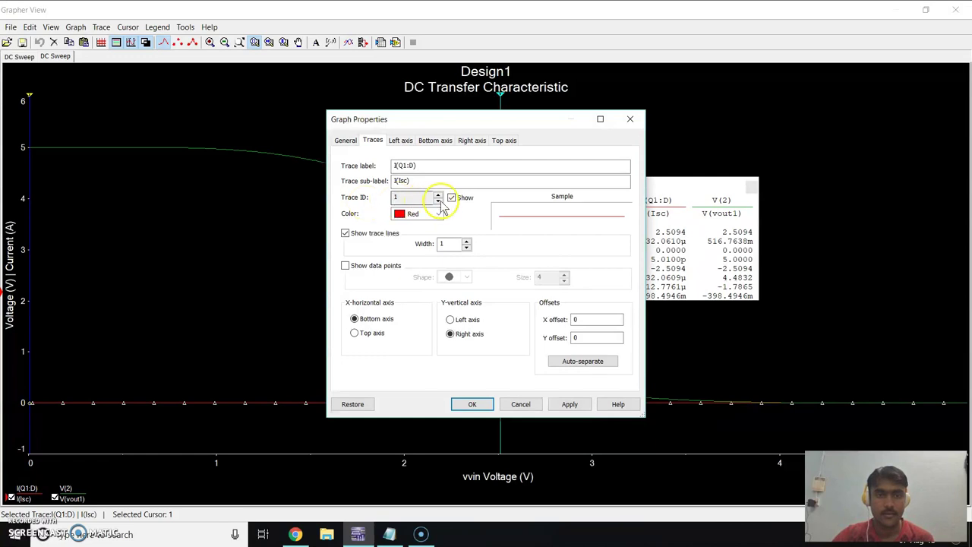
pyautogui.click(438, 195)
pyautogui.doubleClick(395, 196)
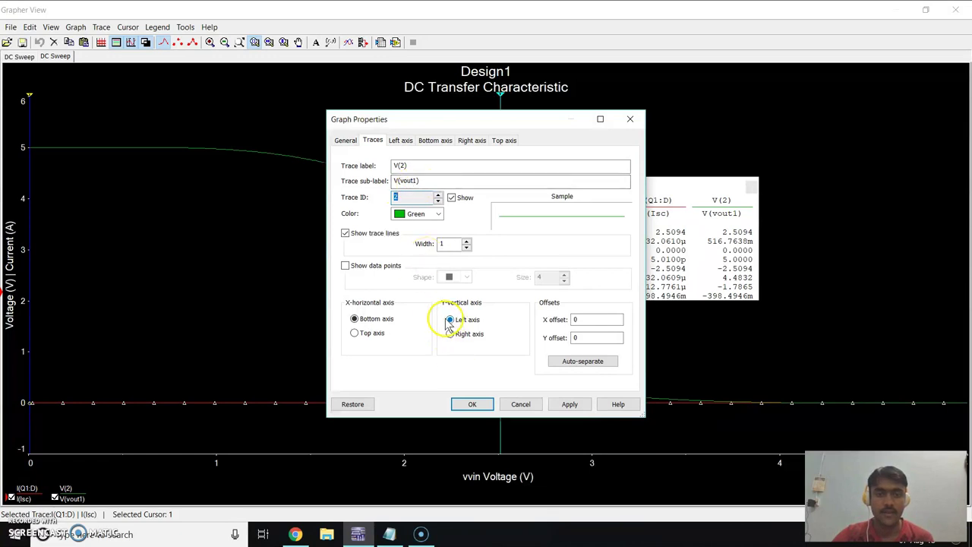
# Label the graph's left axis "Voltage (Vout)" and auto-range it
pyautogui.click(402, 142)
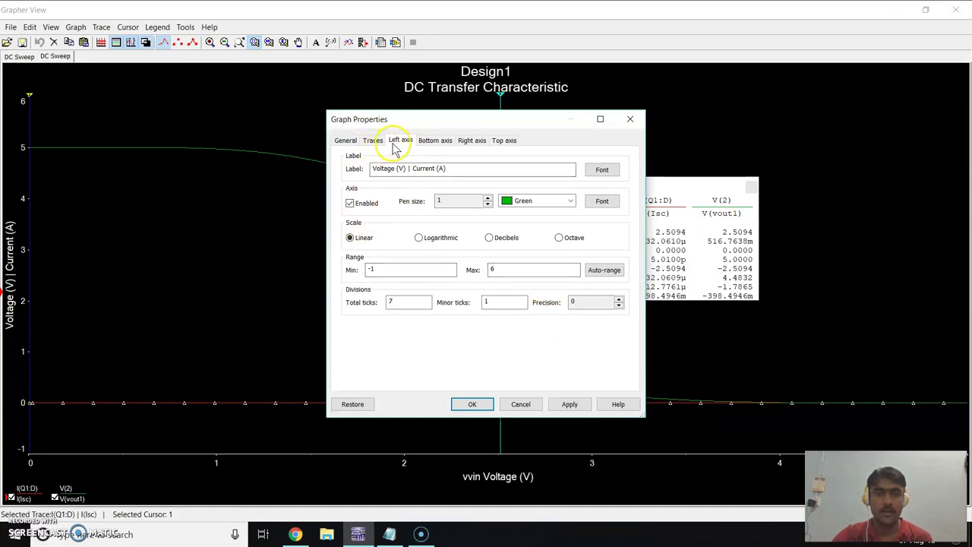
pyautogui.click(452, 170)
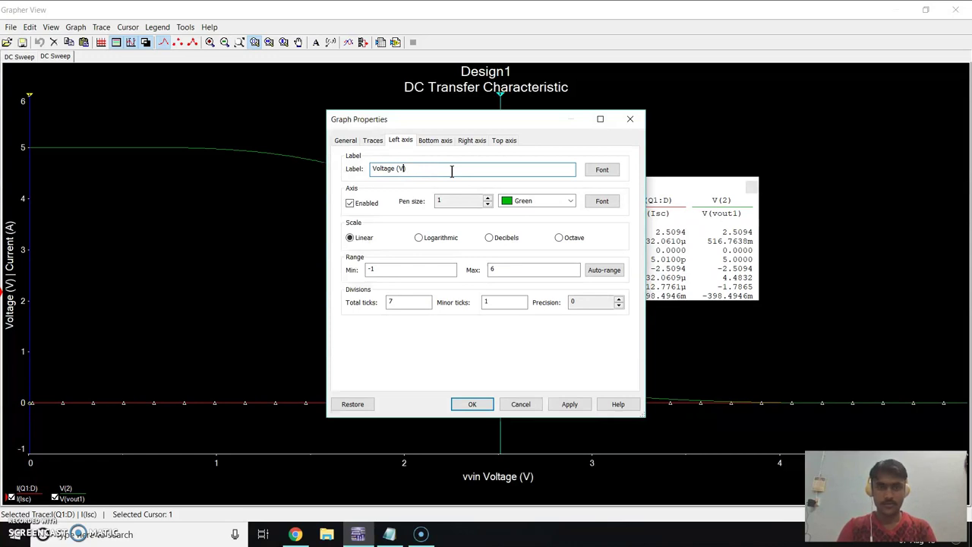
pyautogui.write('t)')
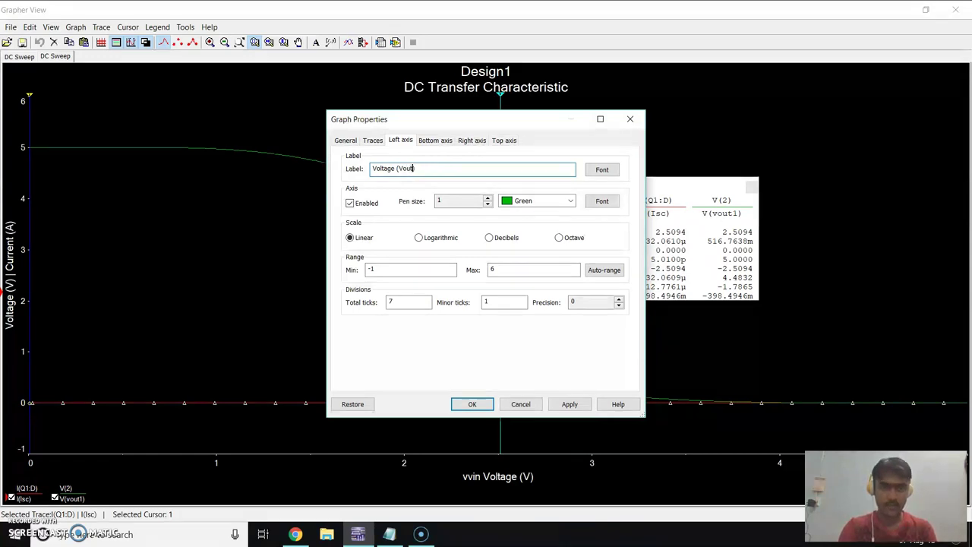
pyautogui.click(602, 272)
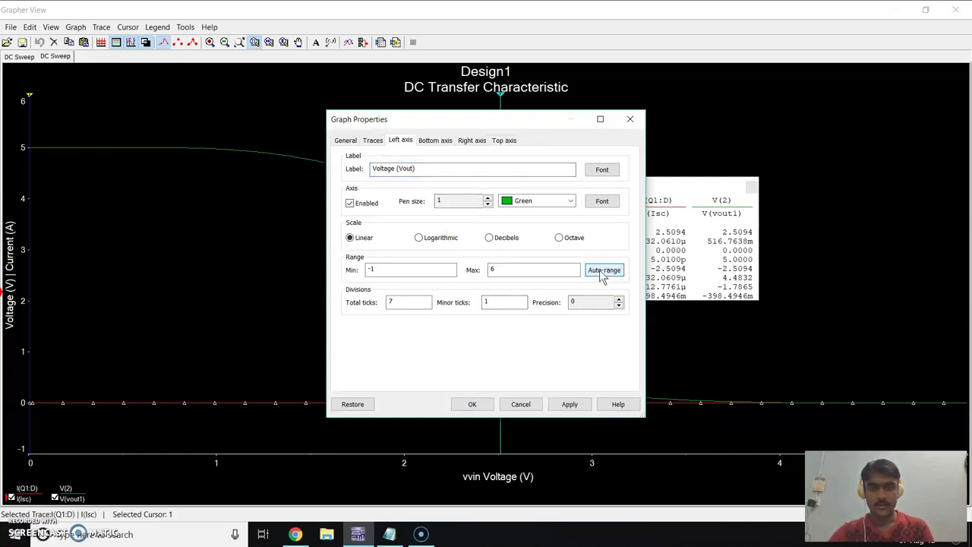
# Label the graph's bottom axis "Voltage (Vin)" and auto-range it
pyautogui.click(434, 143)
pyautogui.click(435, 142)
pyautogui.click(421, 168)
pyautogui.click(388, 166)
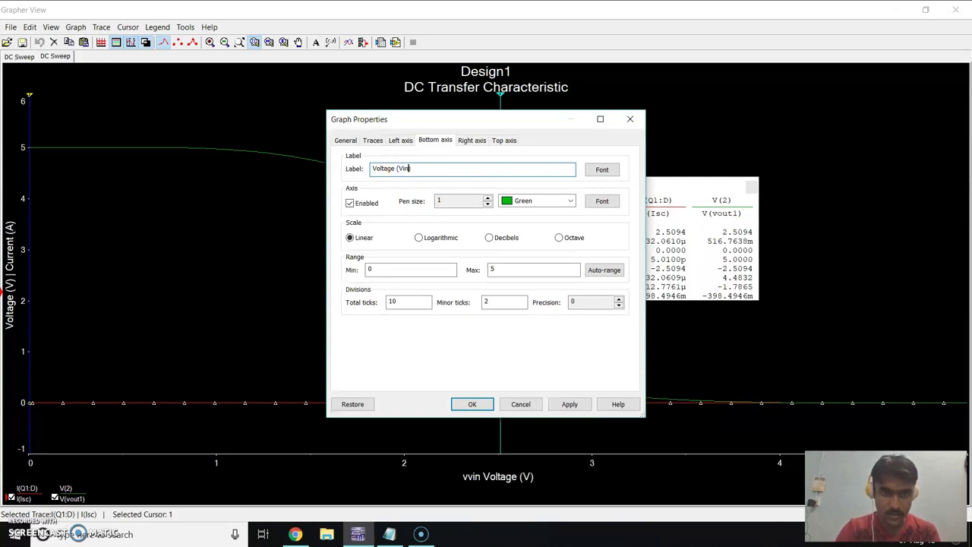
pyautogui.write(')')
pyautogui.click(598, 272)
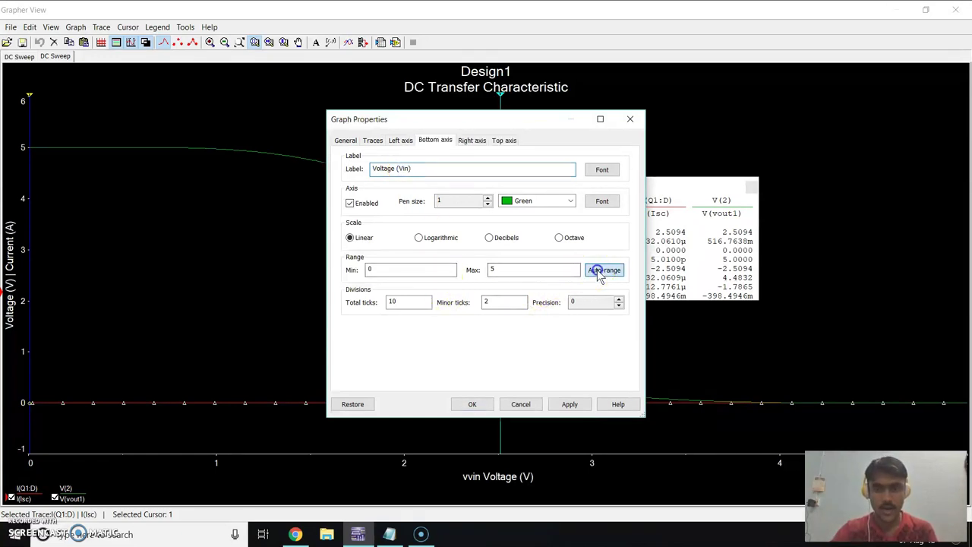
# Enable the graph's right axis with the label "Isc", auto-range it, and apply the graph properties
pyautogui.click(472, 142)
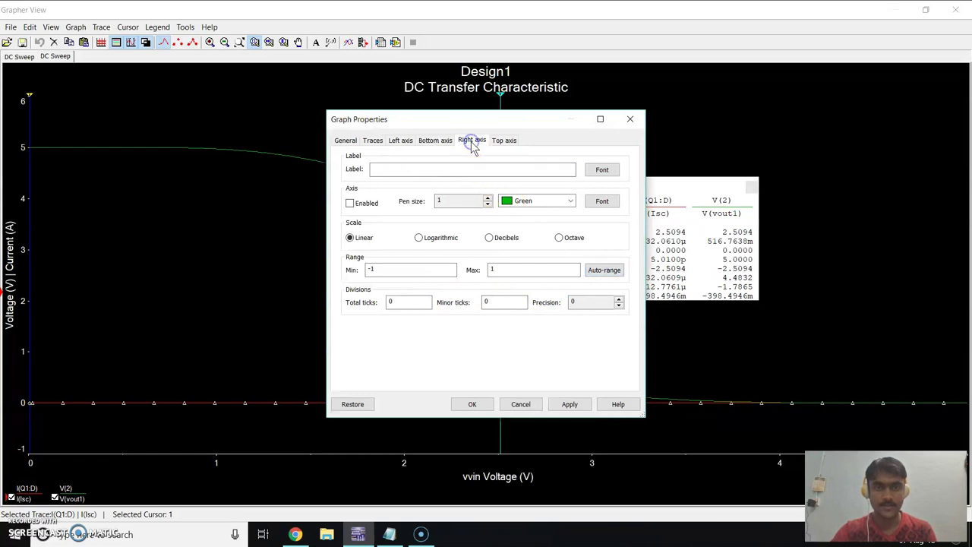
pyautogui.click(394, 173)
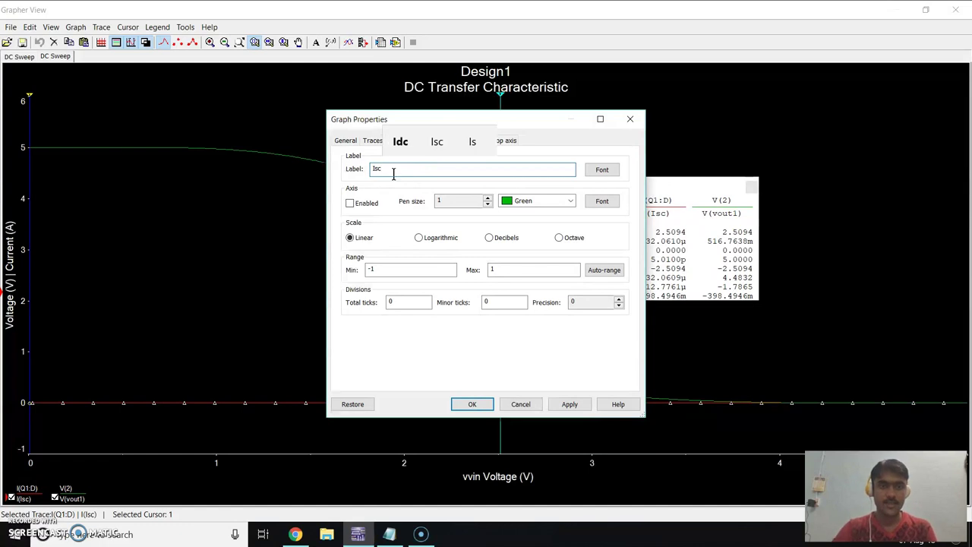
pyautogui.click(350, 203)
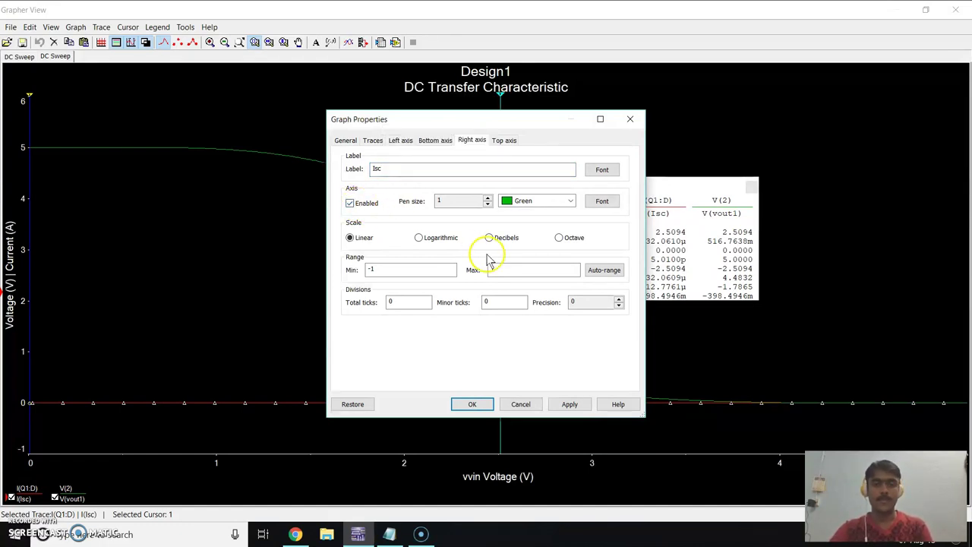
pyautogui.click(598, 271)
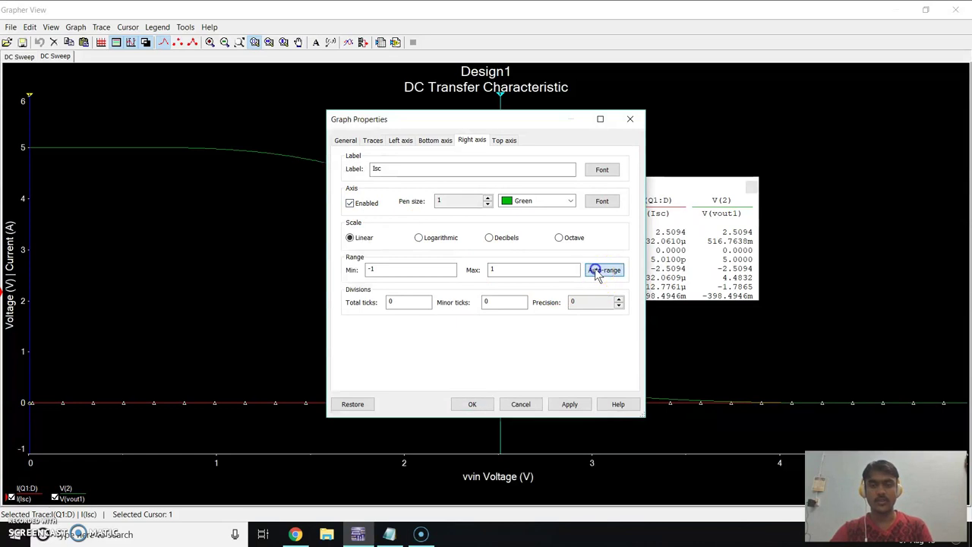
pyautogui.click(569, 405)
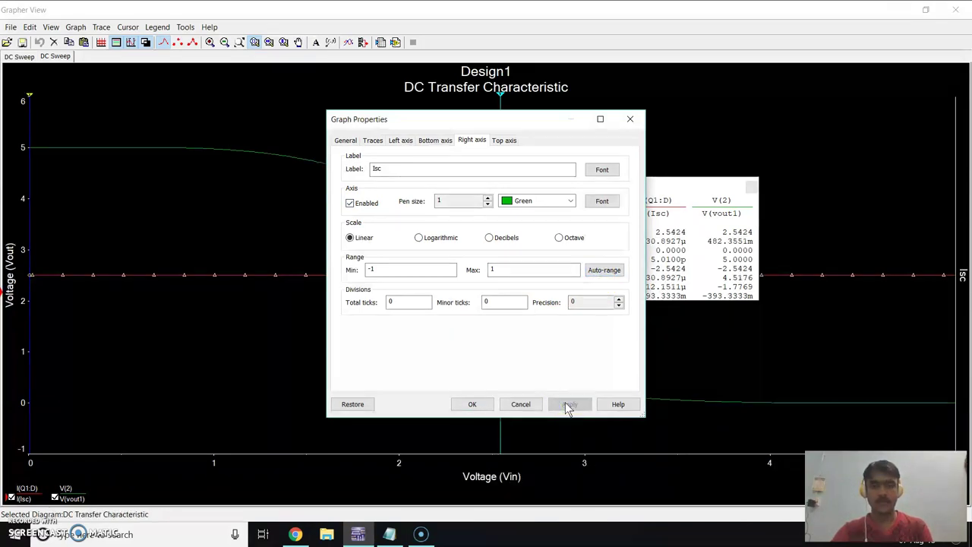
pyautogui.click(600, 272)
pyautogui.click(571, 404)
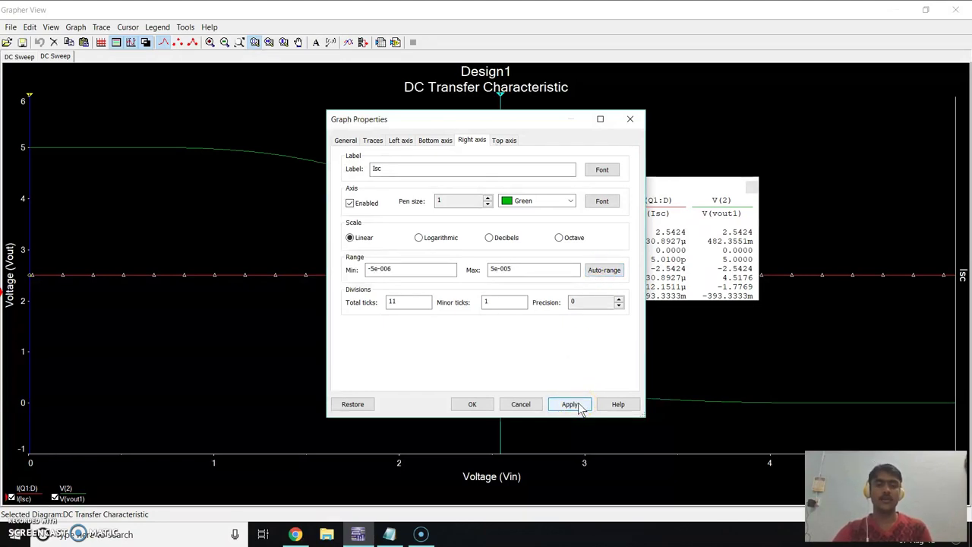
pyautogui.click(575, 405)
pyautogui.click(484, 408)
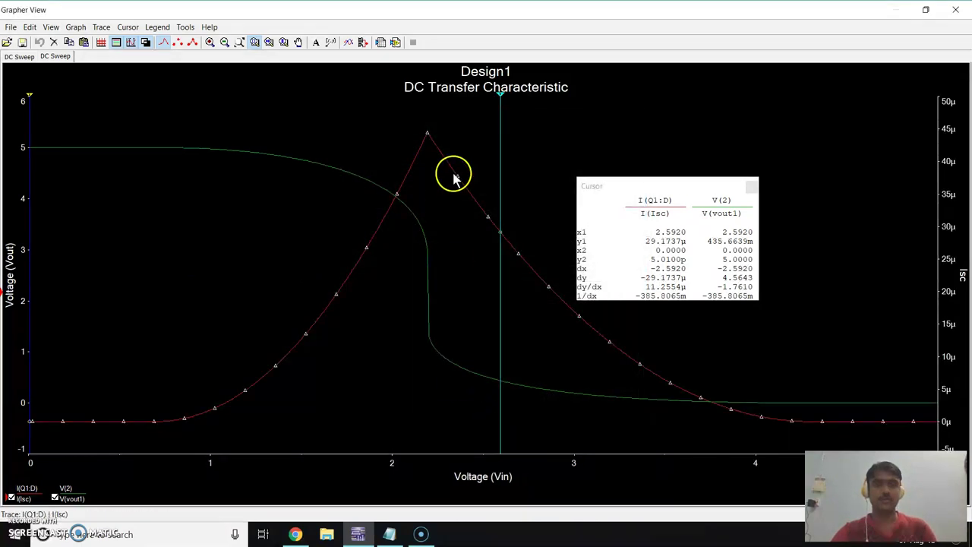
# Place cursor 1 on the peak of the Isc curve, at about 2.19 V, and read the current there
pyautogui.moveTo(501, 100); pyautogui.dragTo(414, 176)
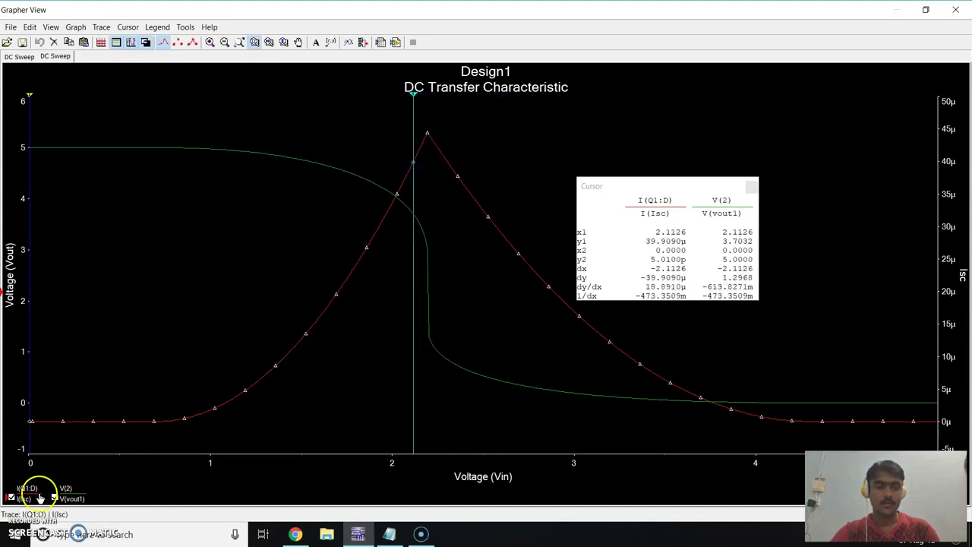
pyautogui.click(430, 94)
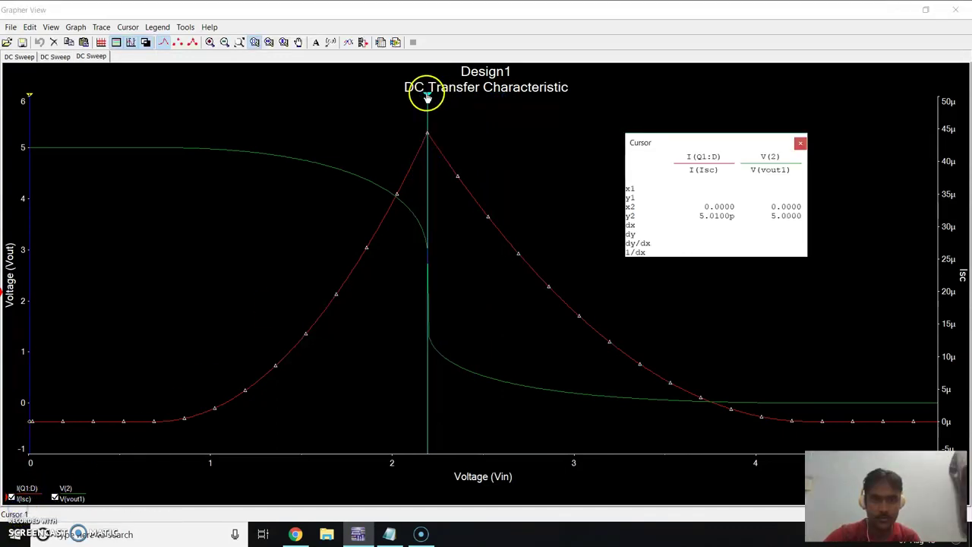
pyautogui.moveTo(428, 96); pyautogui.dragTo(428, 101)
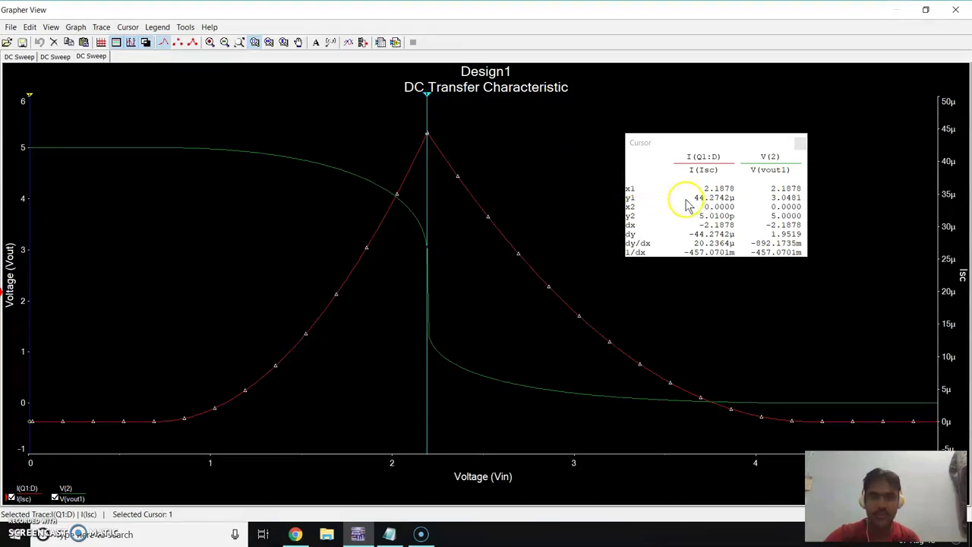
# Close the Grapher, move the Isc current probe onto the wire directly below Q4, and rerun the DC sweep
pyautogui.click(955, 9)
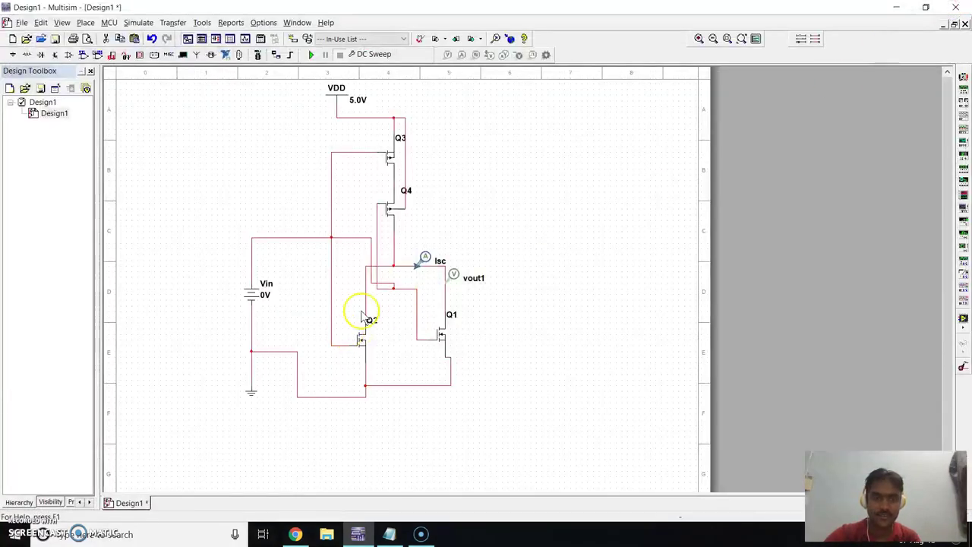
pyautogui.moveTo(408, 234); pyautogui.dragTo(399, 247)
pyautogui.click(403, 258)
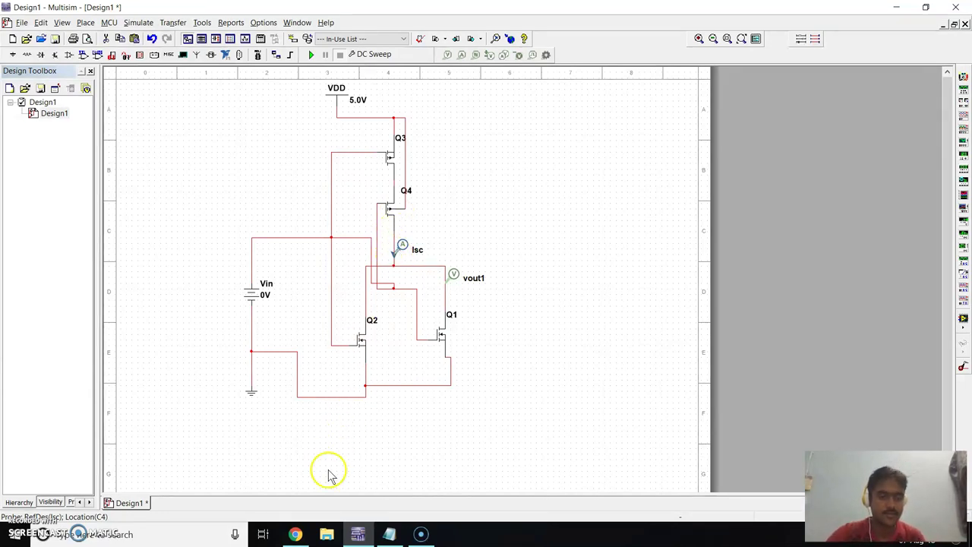
pyautogui.click(312, 55)
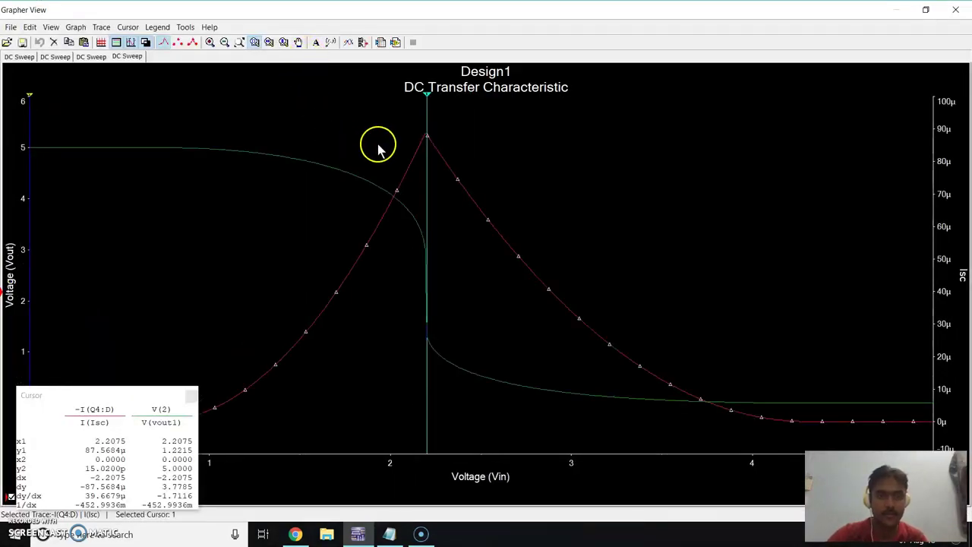
# Move the cursor readout clear of the curves, place cursor 1 at about 2.19 V, and compare Isc with the calculated value in Notepad
pyautogui.moveTo(137, 402); pyautogui.dragTo(754, 129)
pyautogui.moveTo(427, 95); pyautogui.dragTo(425, 120)
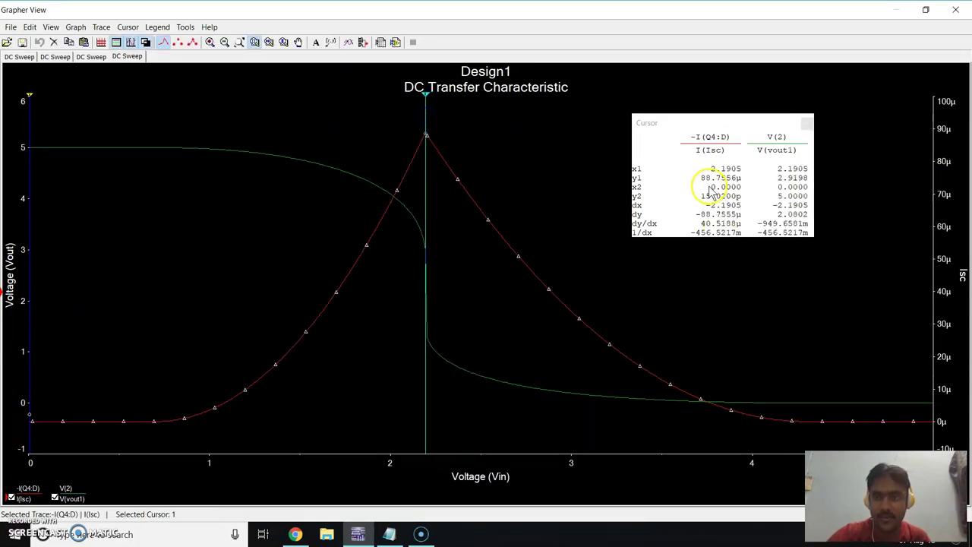
pyautogui.click(397, 534)
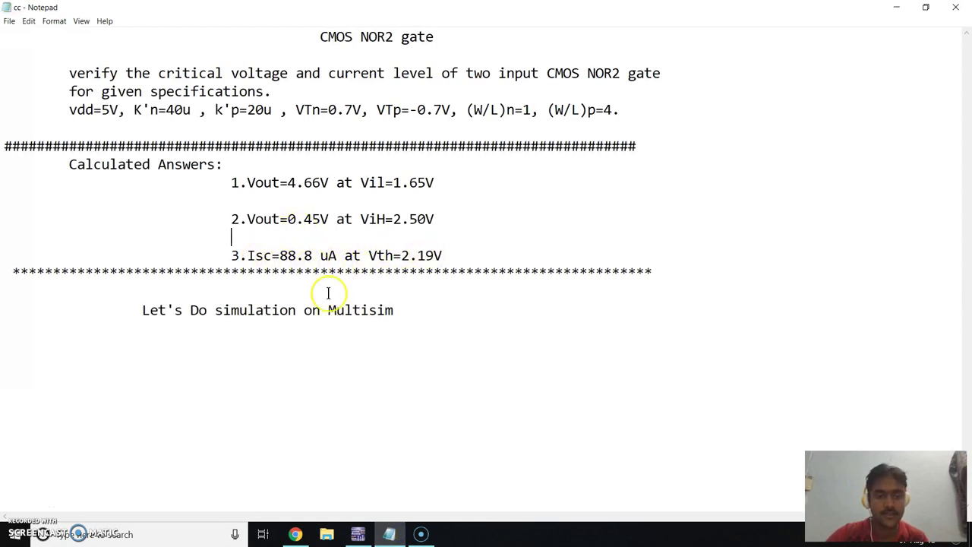
pyautogui.click(361, 534)
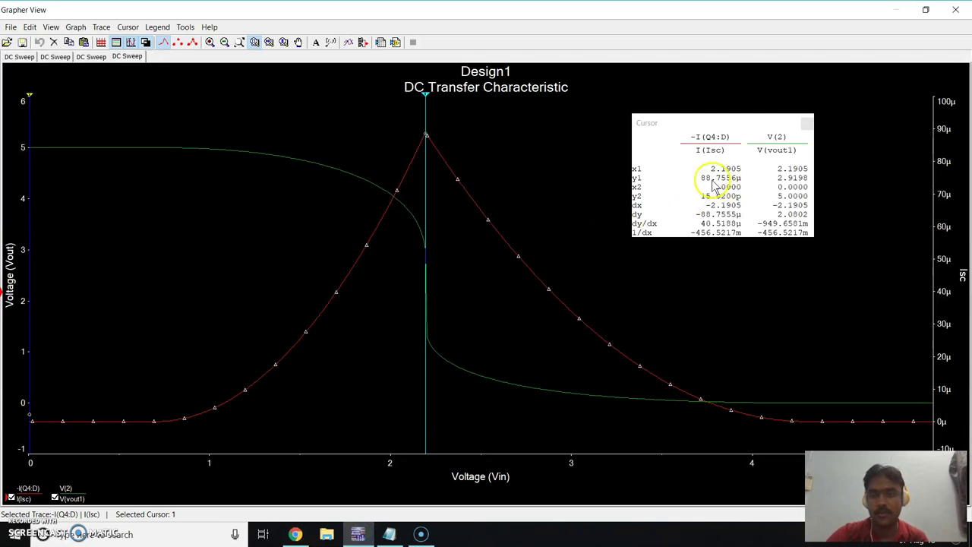
# Switch to Notepad and add the line "Thank you for watching" below "Let's Do simulation on Multisim"
pyautogui.moveTo(399, 534)
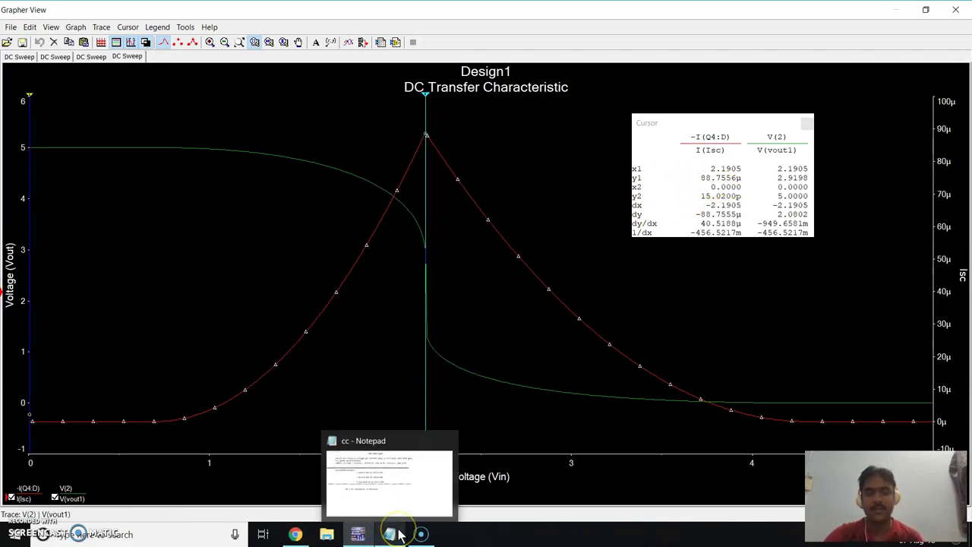
pyautogui.click(397, 504)
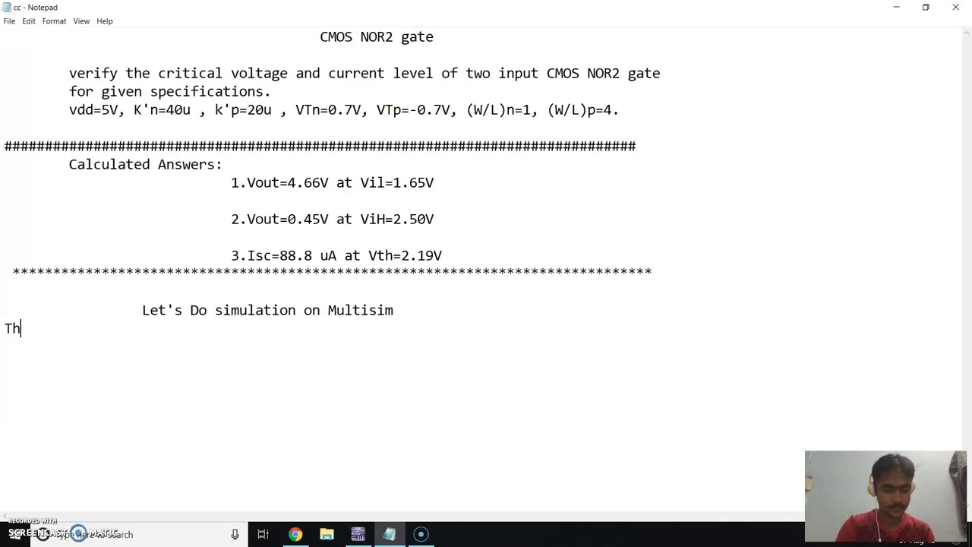
pyautogui.write('k ')
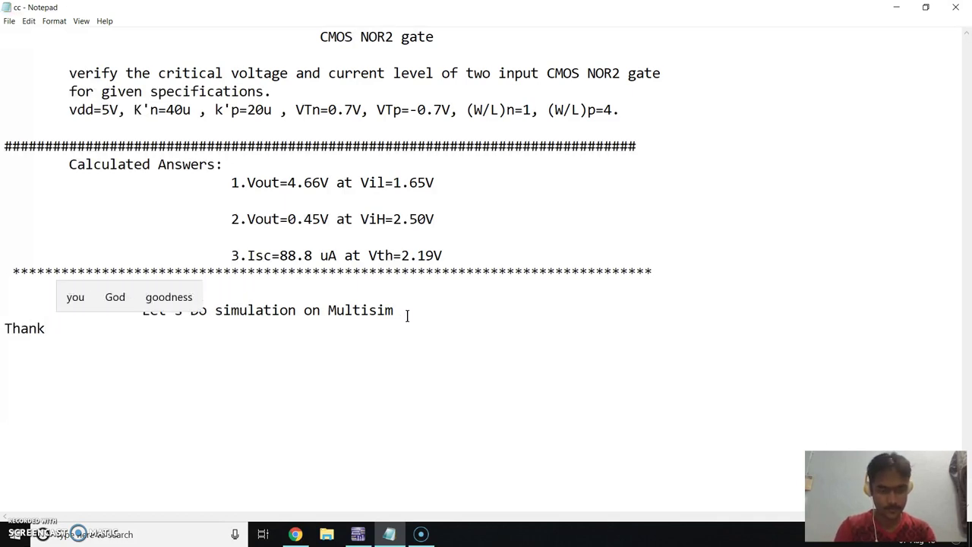
pyautogui.write('you for watchi')
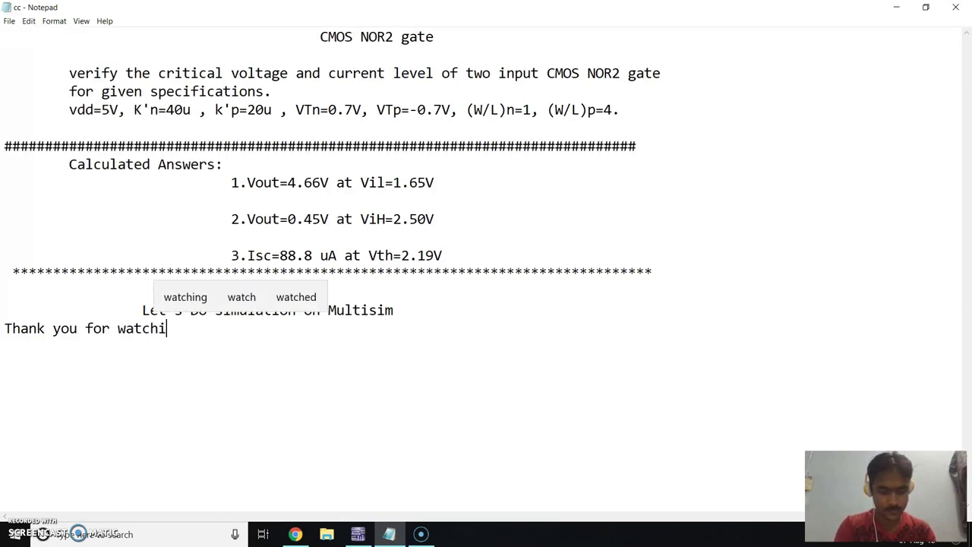
pyautogui.write('ng')
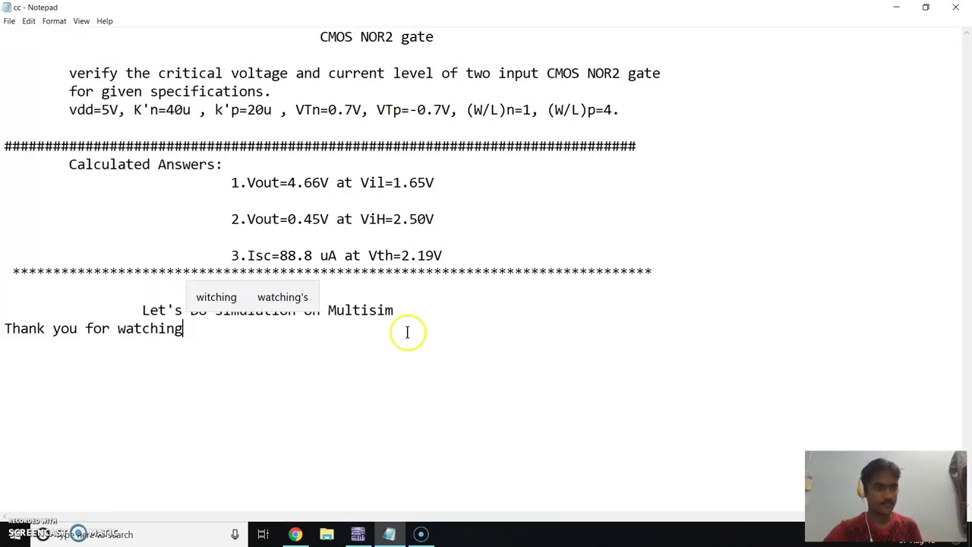